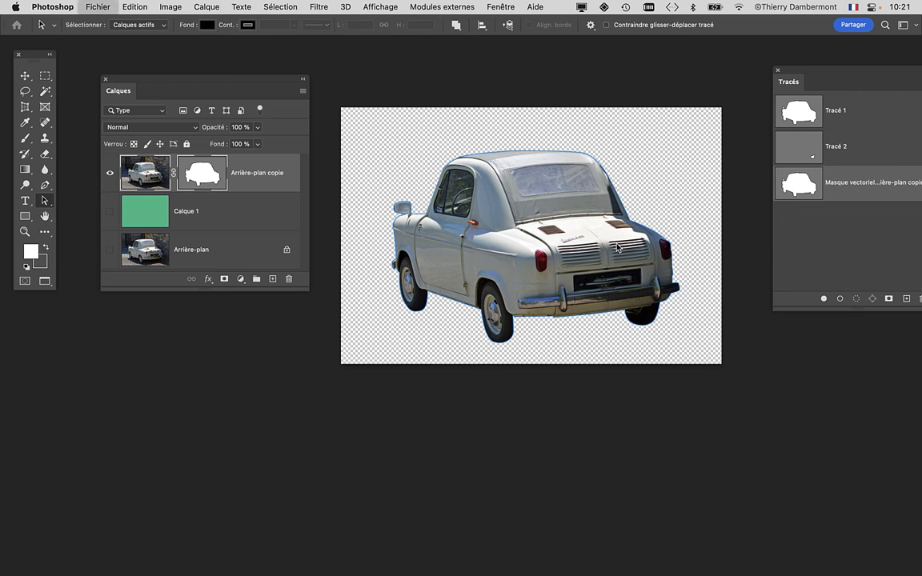
Step: Close the cut-out car document without saving, close Finder, reposition the notes, and return to Photoshop
{"action": "left_click", "coordinate": [462, 242]}
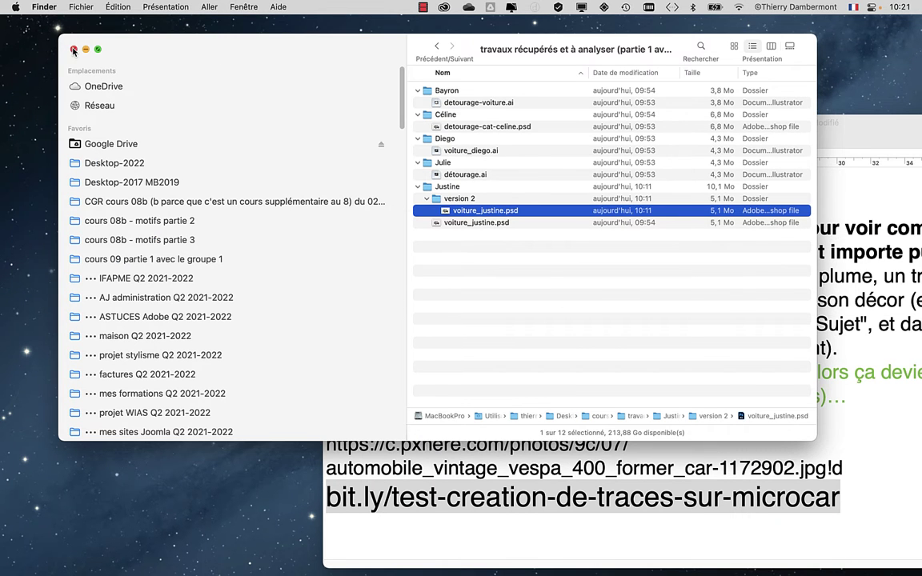
{"action": "left_click", "coordinate": [73, 50]}
{"action": "left_click_drag", "start_coordinate": [424, 126], "coordinate": [172, 40]}
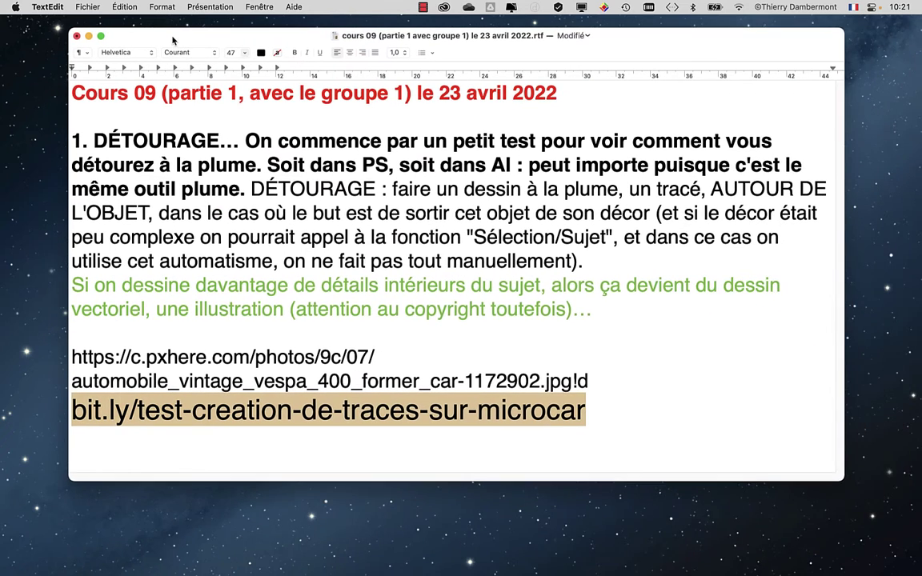
{"action": "key", "text": "super+Tab"}
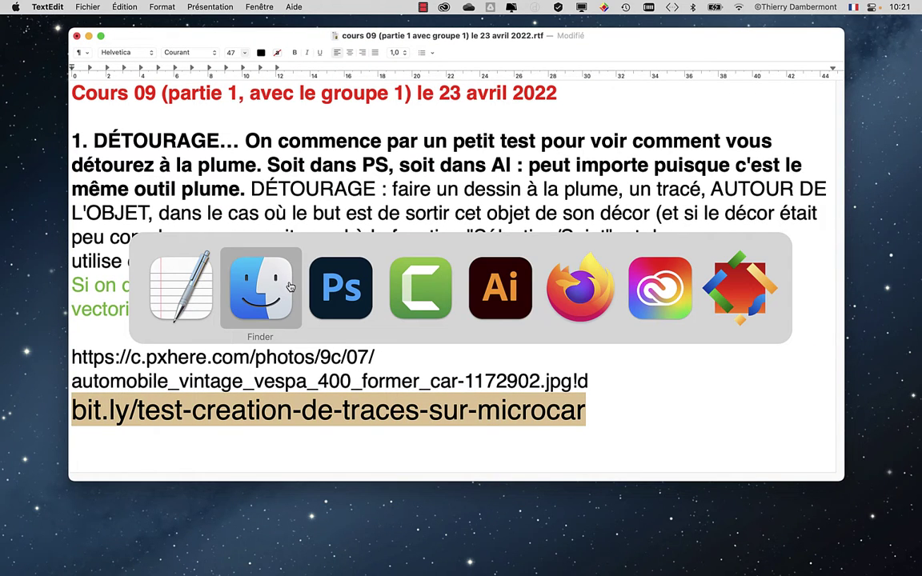
{"action": "key", "text": "super+Tab"}
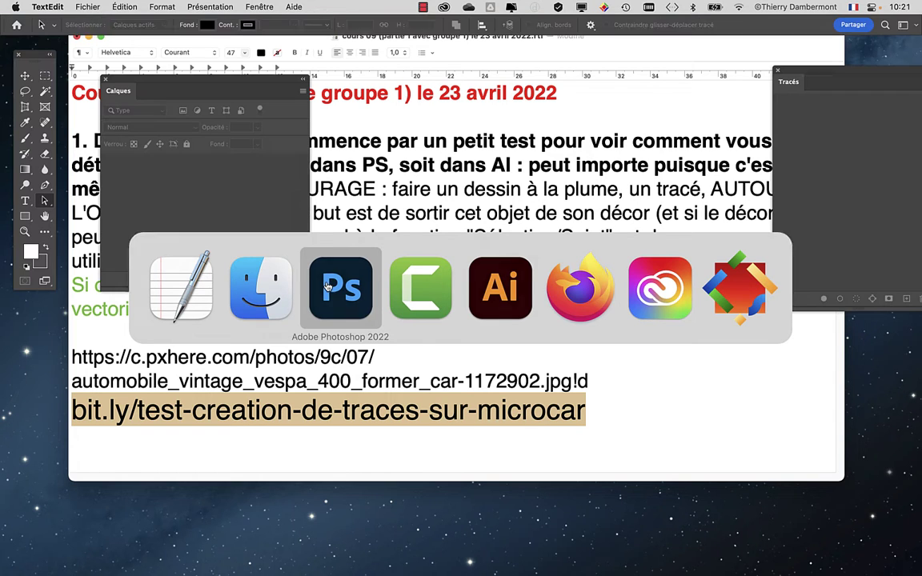
Step: Open automobile_vintage_vespa_400_former_car-1172902.jpg!d.jpg from the cours 09 partie 1 avec le groupe 1 folder
{"action": "left_click", "coordinate": [107, 80]}
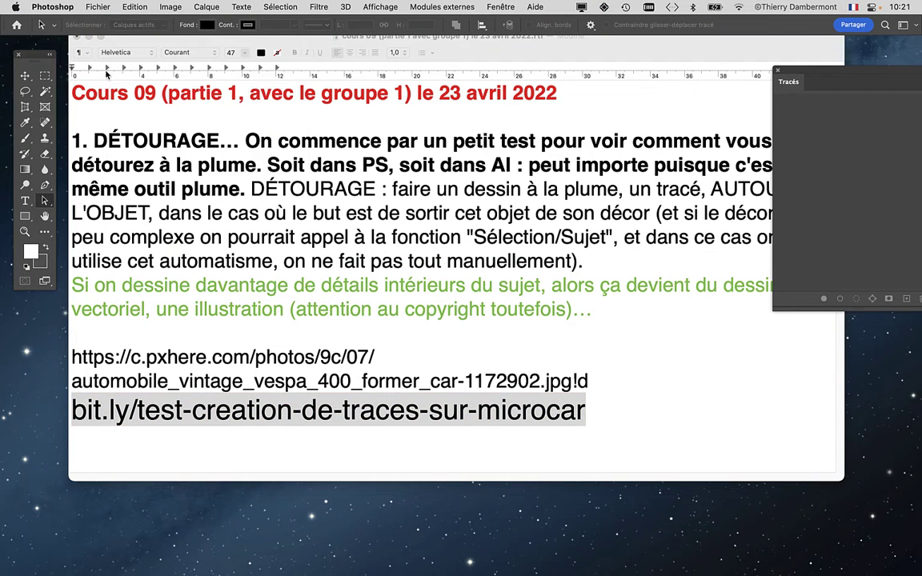
{"action": "left_click", "coordinate": [98, 6]}
{"action": "left_click", "coordinate": [114, 37]}
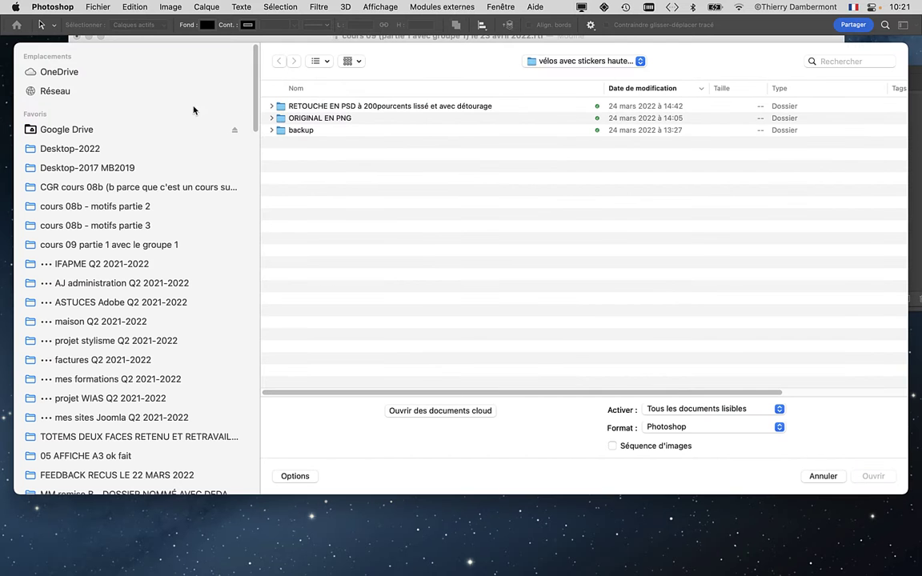
{"action": "left_click", "coordinate": [102, 244]}
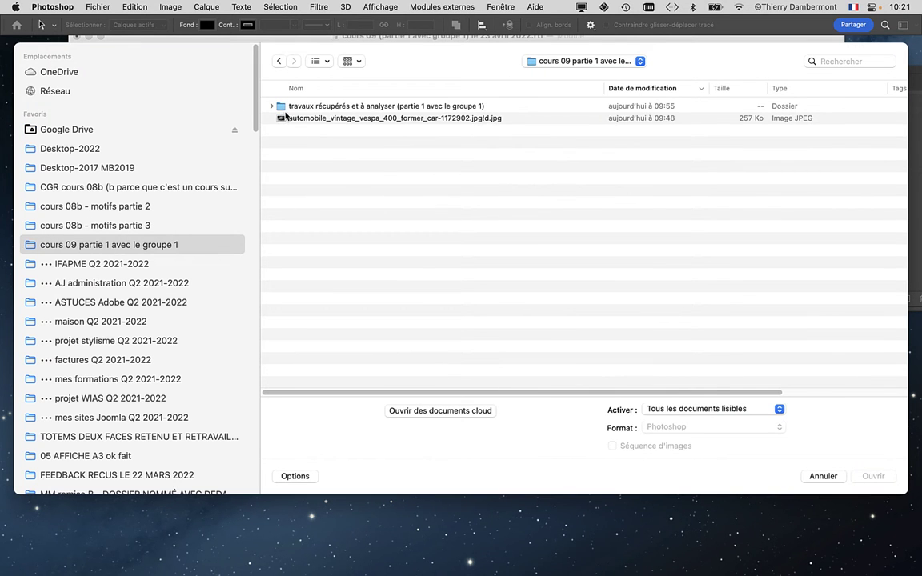
{"action": "left_click", "coordinate": [280, 120]}
{"action": "left_click", "coordinate": [872, 477]}
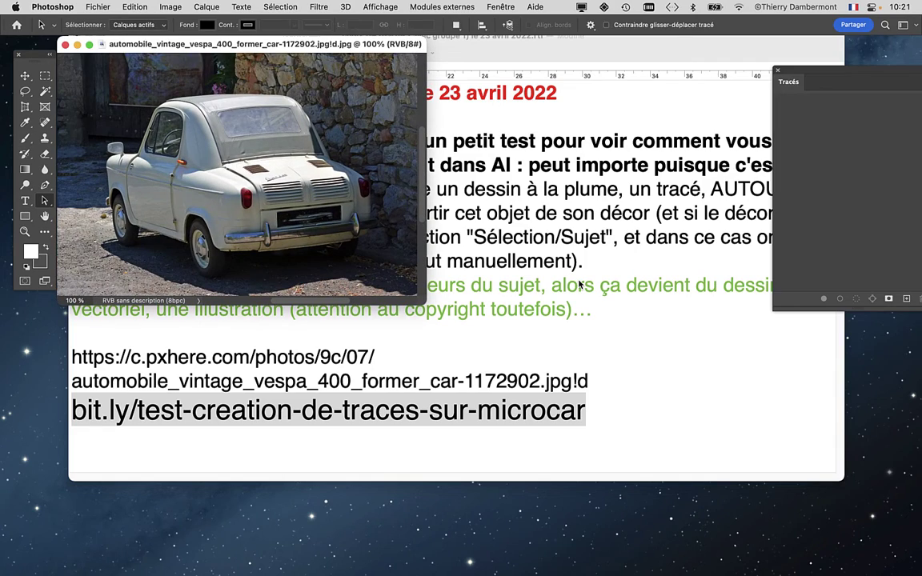
Step: Switch to full-screen mode and zoom in on the side mirror to inspect its pixels
{"action": "key", "text": "f"}
{"action": "scroll", "coordinate": [450, 259], "scroll_direction": "up", "scroll_amount": 5}
{"action": "scroll", "coordinate": [446, 273], "scroll_direction": "up", "scroll_amount": 5}
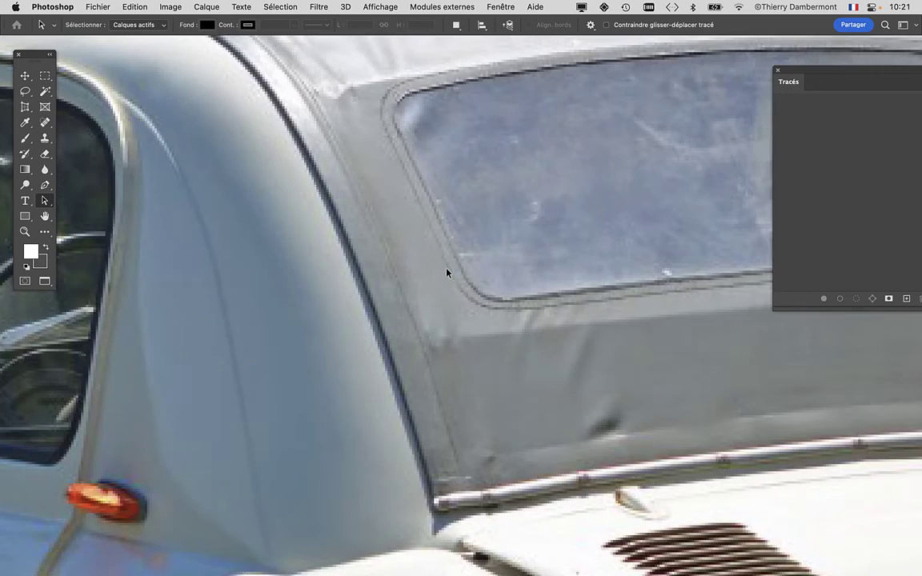
{"action": "scroll", "coordinate": [433, 309], "scroll_direction": "down", "scroll_amount": 5}
{"action": "scroll", "coordinate": [516, 304], "scroll_direction": "down", "scroll_amount": 3}
{"action": "scroll", "coordinate": [354, 313], "scroll_direction": "up", "scroll_amount": 3}
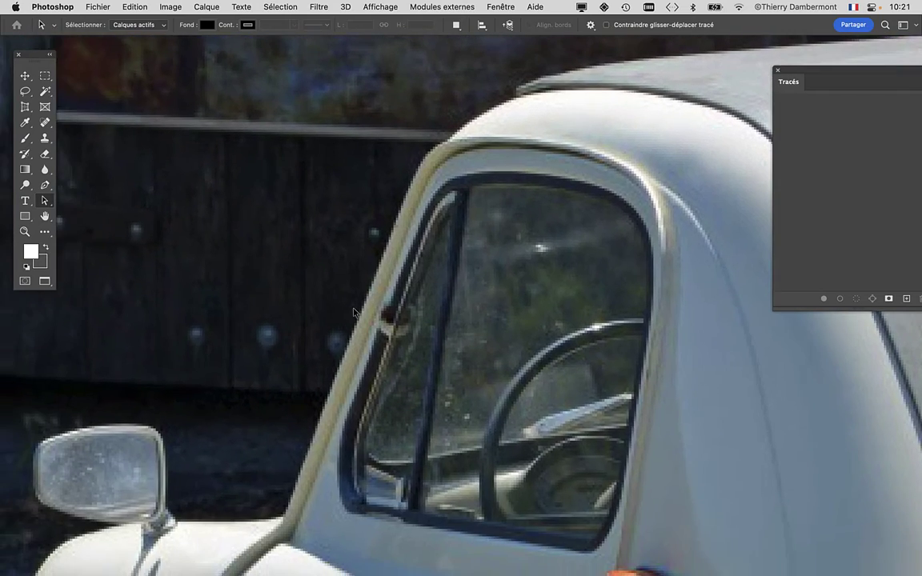
{"action": "scroll", "coordinate": [354, 312], "scroll_direction": "up", "scroll_amount": 5}
{"action": "scroll", "coordinate": [354, 313], "scroll_direction": "down", "scroll_amount": 2}
{"action": "scroll", "coordinate": [336, 296], "scroll_direction": "down", "scroll_amount": 5}
{"action": "scroll", "coordinate": [321, 285], "scroll_direction": "up", "scroll_amount": 3}
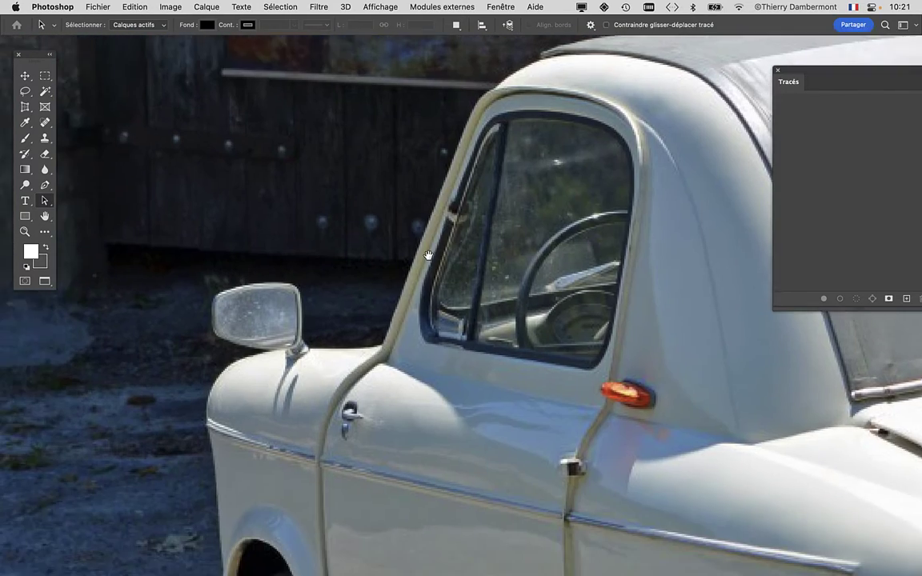
{"action": "scroll", "coordinate": [388, 304], "scroll_direction": "up", "scroll_amount": 2}
{"action": "scroll", "coordinate": [354, 313], "scroll_direction": "up", "scroll_amount": 3}
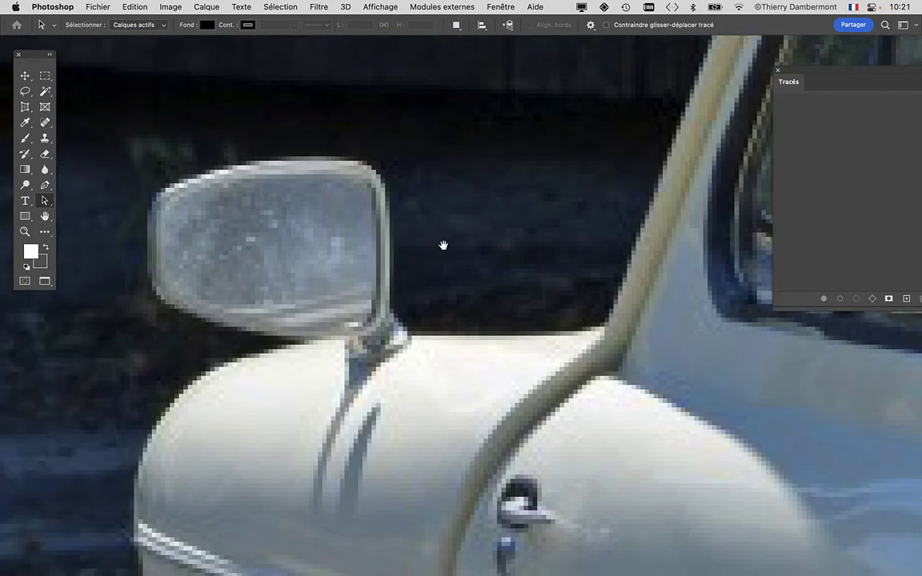
{"action": "scroll", "coordinate": [443, 245], "scroll_direction": "up", "scroll_amount": 3}
{"action": "scroll", "coordinate": [360, 134], "scroll_direction": "up", "scroll_amount": 2}
{"action": "scroll", "coordinate": [357, 148], "scroll_direction": "up", "scroll_amount": 2}
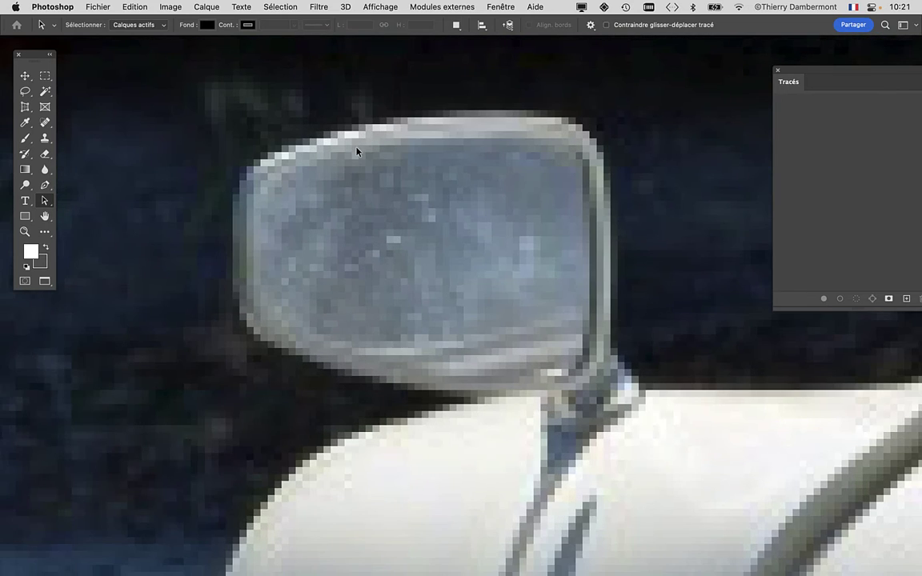
{"action": "scroll", "coordinate": [357, 152], "scroll_direction": "down", "scroll_amount": 3}
{"action": "scroll", "coordinate": [357, 153], "scroll_direction": "down", "scroll_amount": 1}
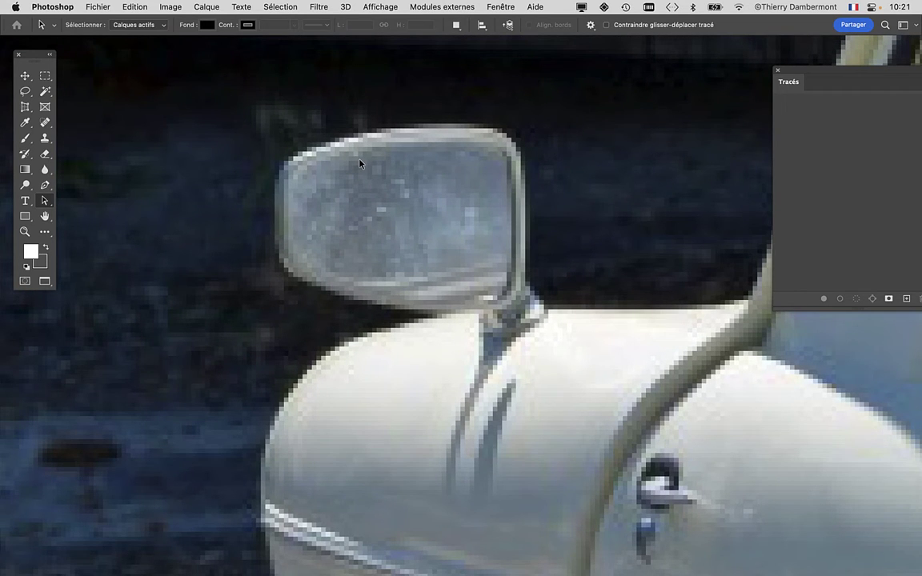
Step: Resize the image to 200% (2400 × 1618 px) using Conserver les détails 2.0, noise reduction 100
{"action": "left_click", "coordinate": [166, 6]}
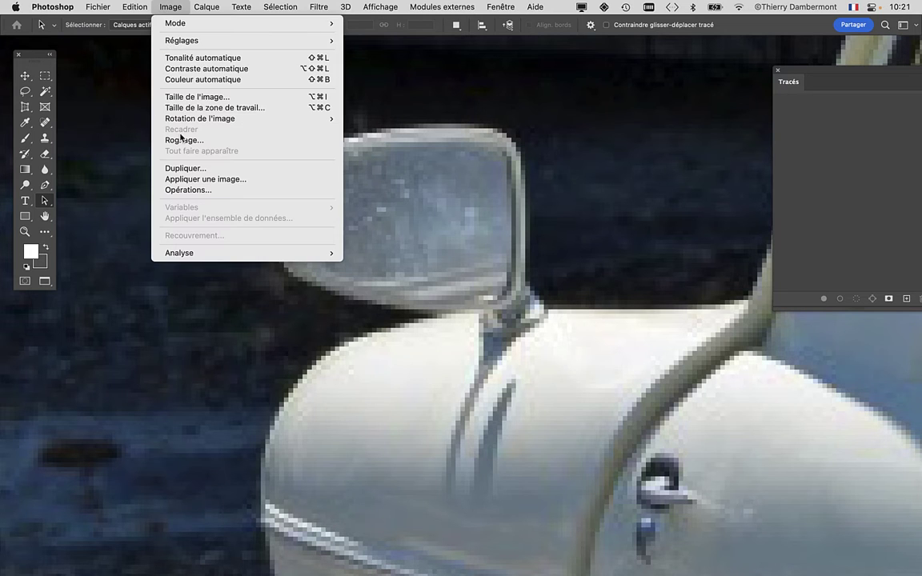
{"action": "left_click", "coordinate": [196, 97]}
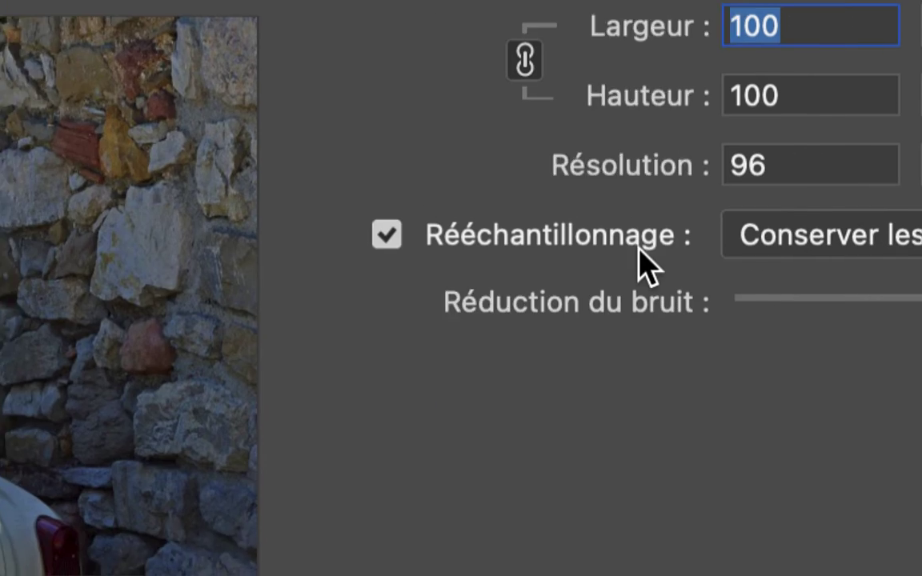
{"action": "left_click", "coordinate": [788, 240]}
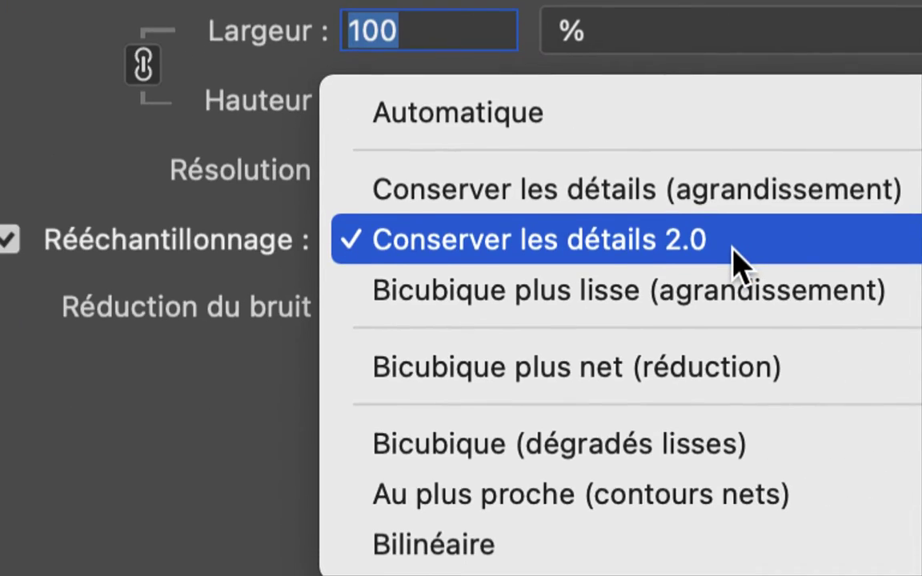
{"action": "left_click", "coordinate": [736, 260]}
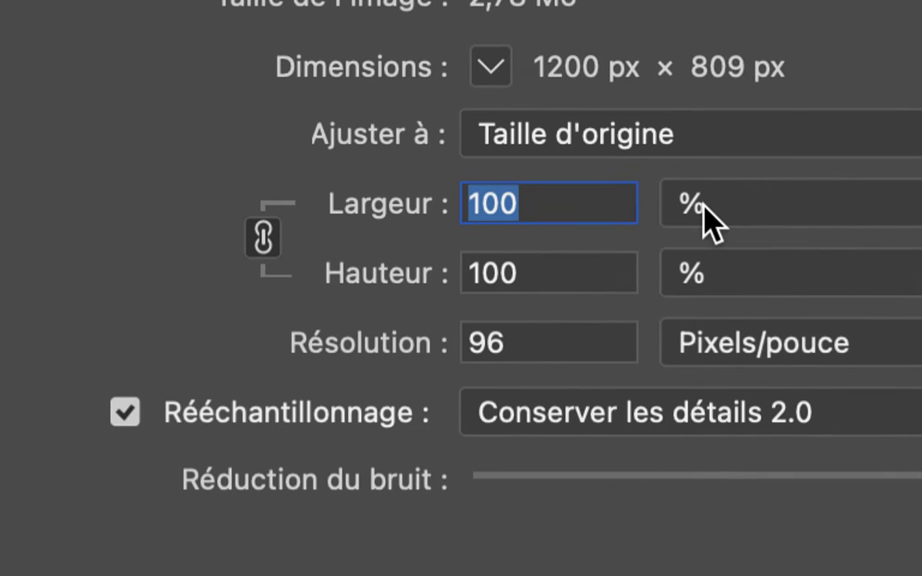
{"action": "left_click", "coordinate": [704, 216]}
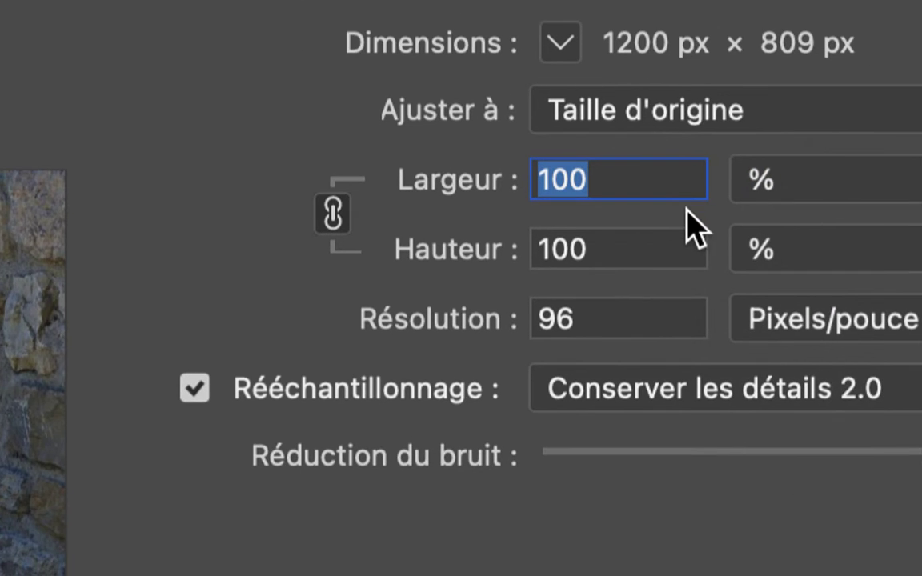
{"action": "type", "text": "200"}
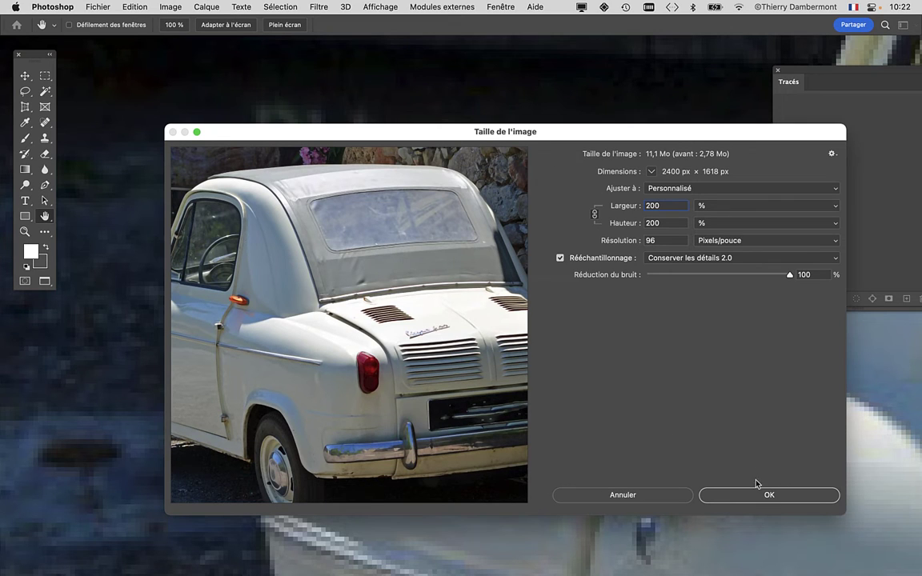
{"action": "left_click", "coordinate": [761, 494]}
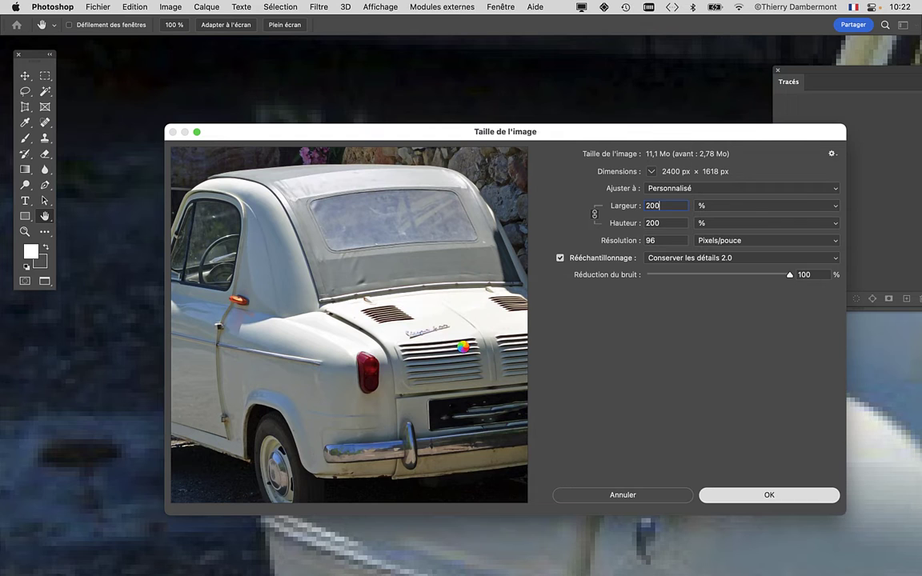
{"action": "key", "text": "a"}
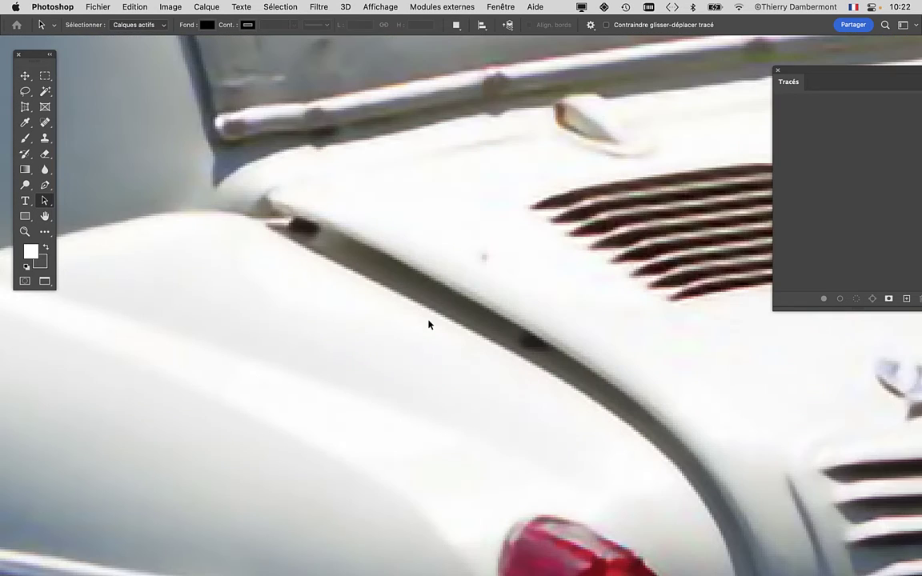
{"action": "scroll", "coordinate": [429, 324], "scroll_direction": "down", "scroll_amount": 2}
{"action": "scroll", "coordinate": [326, 307], "scroll_direction": "down", "scroll_amount": 2}
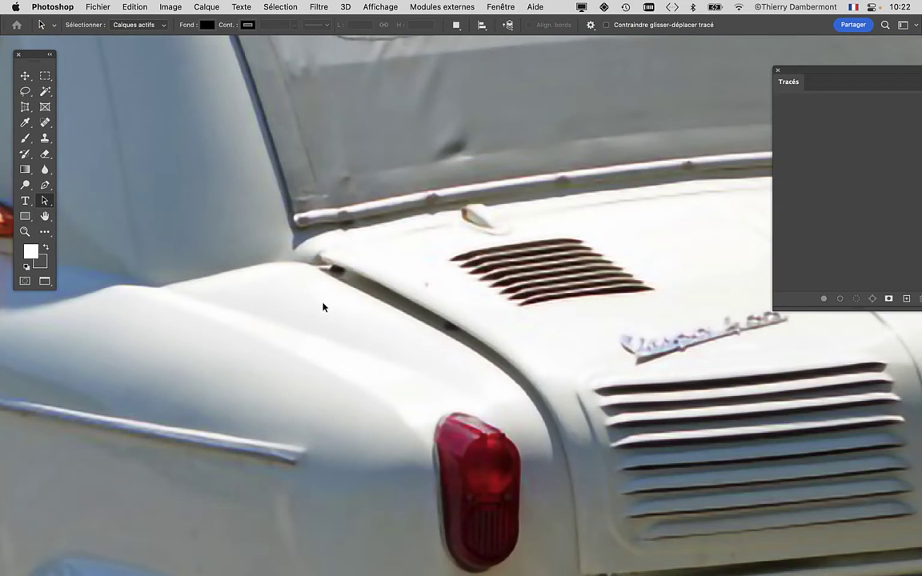
{"action": "scroll", "coordinate": [324, 305], "scroll_direction": "left", "scroll_amount": 5}
{"action": "scroll", "coordinate": [447, 347], "scroll_direction": "left", "scroll_amount": 3}
{"action": "scroll", "coordinate": [446, 347], "scroll_direction": "left", "scroll_amount": 5}
{"action": "scroll", "coordinate": [448, 352], "scroll_direction": "left", "scroll_amount": 2}
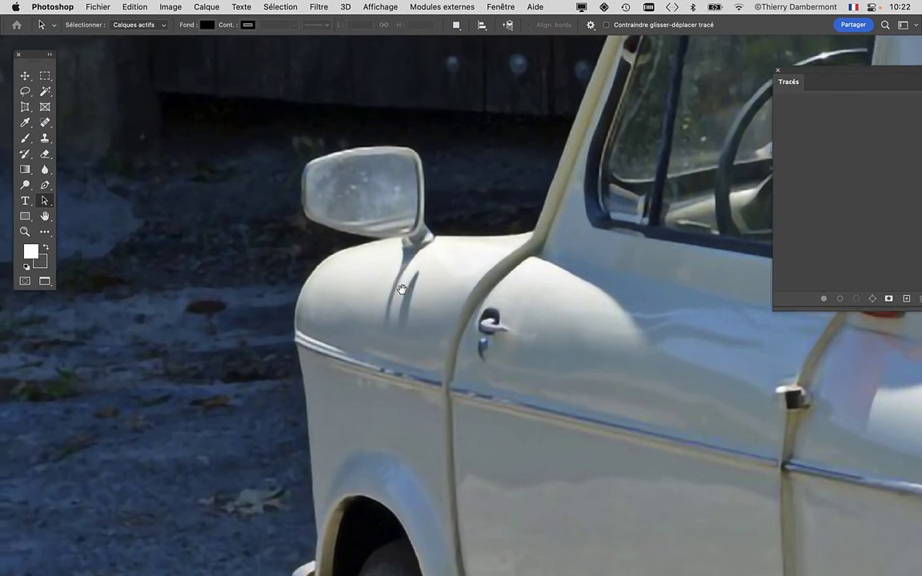
{"action": "scroll", "coordinate": [455, 361], "scroll_direction": "up", "scroll_amount": 2}
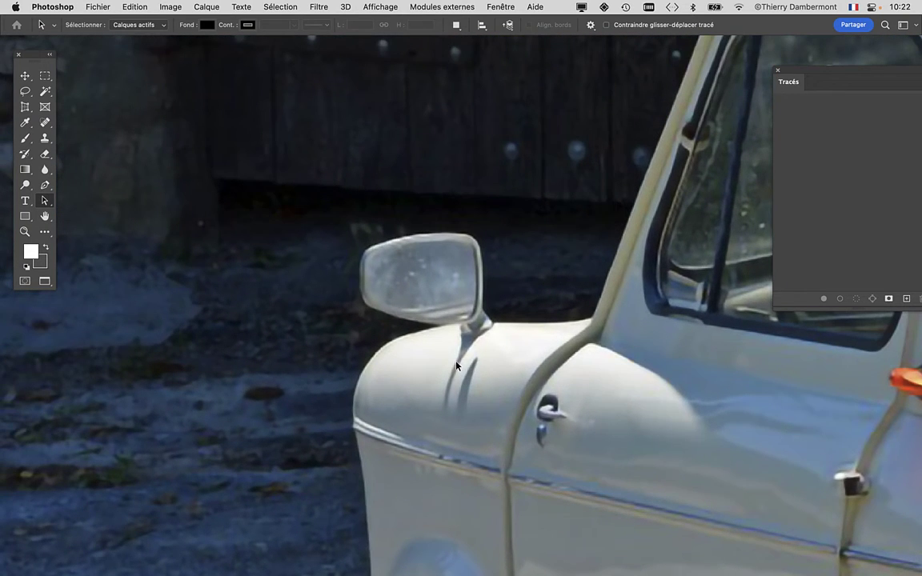
{"action": "scroll", "coordinate": [427, 234], "scroll_direction": "up", "scroll_amount": 2}
{"action": "scroll", "coordinate": [427, 235], "scroll_direction": "up", "scroll_amount": 3}
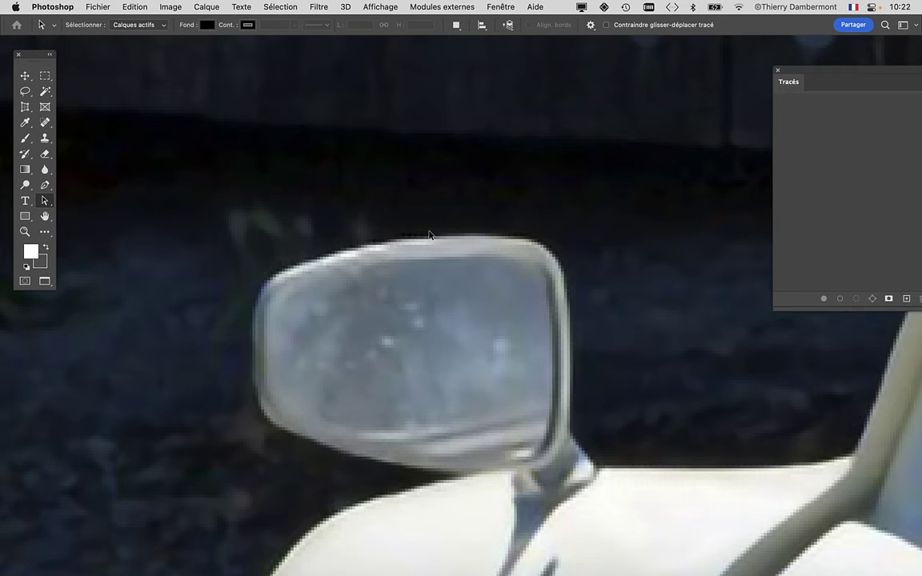
{"action": "left_click_drag", "start_coordinate": [429, 235], "coordinate": [364, 165]}
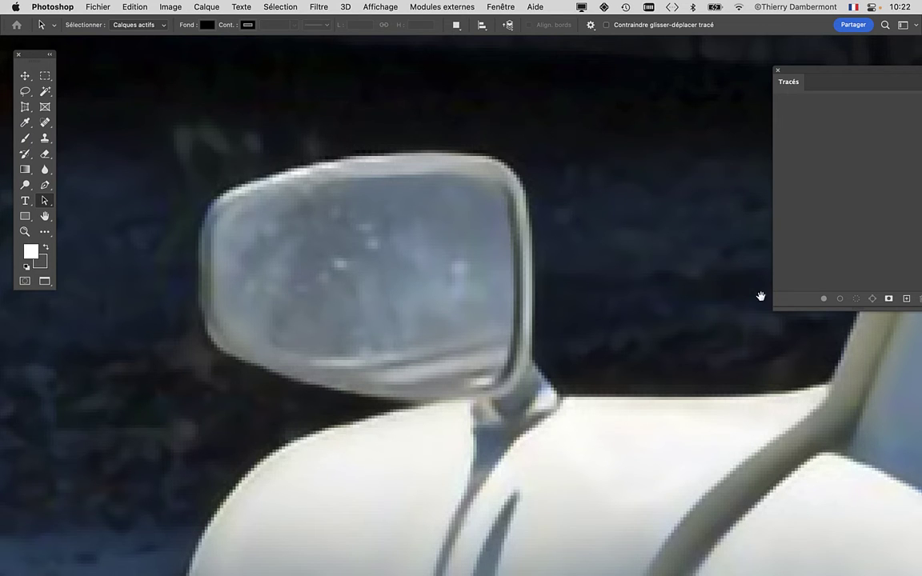
{"action": "left_click_drag", "start_coordinate": [761, 296], "coordinate": [417, 516]}
{"action": "scroll", "coordinate": [417, 515], "scroll_direction": "up", "scroll_amount": 5}
{"action": "scroll", "coordinate": [459, 432], "scroll_direction": "up", "scroll_amount": 5}
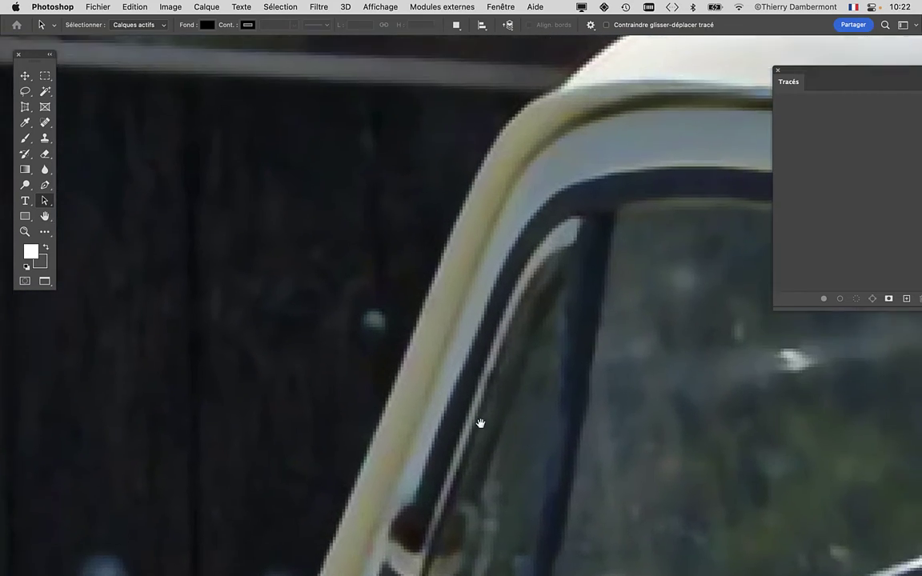
{"action": "scroll", "coordinate": [480, 421], "scroll_direction": "up", "scroll_amount": 3}
{"action": "scroll", "coordinate": [378, 488], "scroll_direction": "up", "scroll_amount": 3}
{"action": "scroll", "coordinate": [157, 487], "scroll_direction": "down", "scroll_amount": 3}
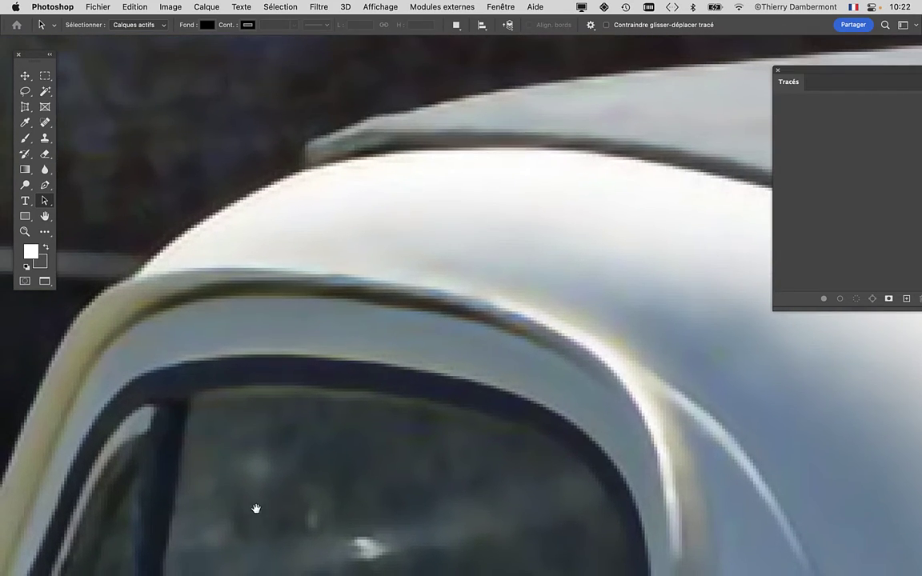
{"action": "scroll", "coordinate": [255, 506], "scroll_direction": "down", "scroll_amount": 5}
{"action": "scroll", "coordinate": [302, 395], "scroll_direction": "down", "scroll_amount": 5}
{"action": "scroll", "coordinate": [371, 439], "scroll_direction": "up", "scroll_amount": 2}
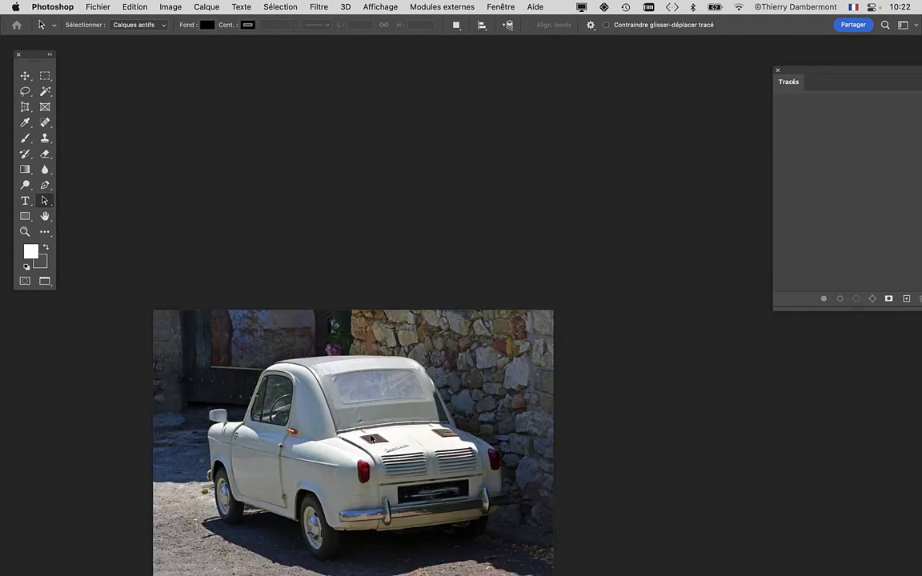
Step: Select the white car with Sélection > Sujet and zoom in on it
{"action": "left_click_drag", "start_coordinate": [356, 424], "coordinate": [368, 170]}
{"action": "left_click", "coordinate": [276, 7]}
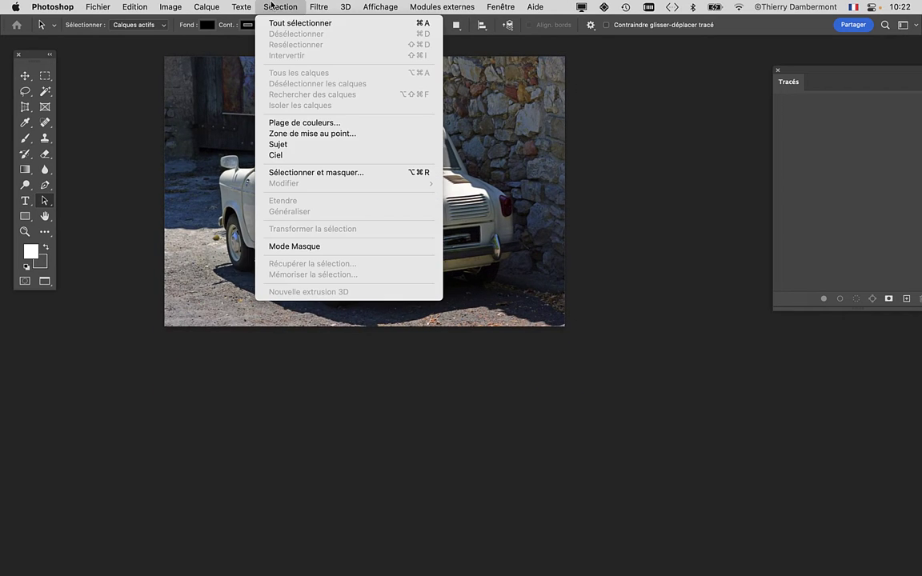
{"action": "left_click", "coordinate": [296, 145]}
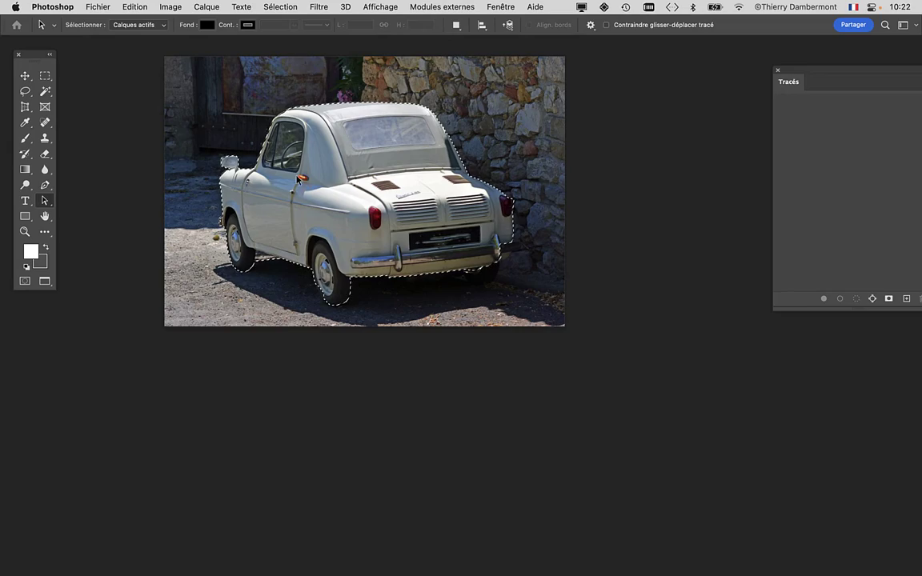
{"action": "scroll", "coordinate": [274, 178], "scroll_direction": "up", "scroll_amount": 1}
{"action": "scroll", "coordinate": [304, 206], "scroll_direction": "up", "scroll_amount": 2}
{"action": "scroll", "coordinate": [304, 206], "scroll_direction": "up", "scroll_amount": 2}
{"action": "scroll", "coordinate": [255, 205], "scroll_direction": "up", "scroll_amount": 1}
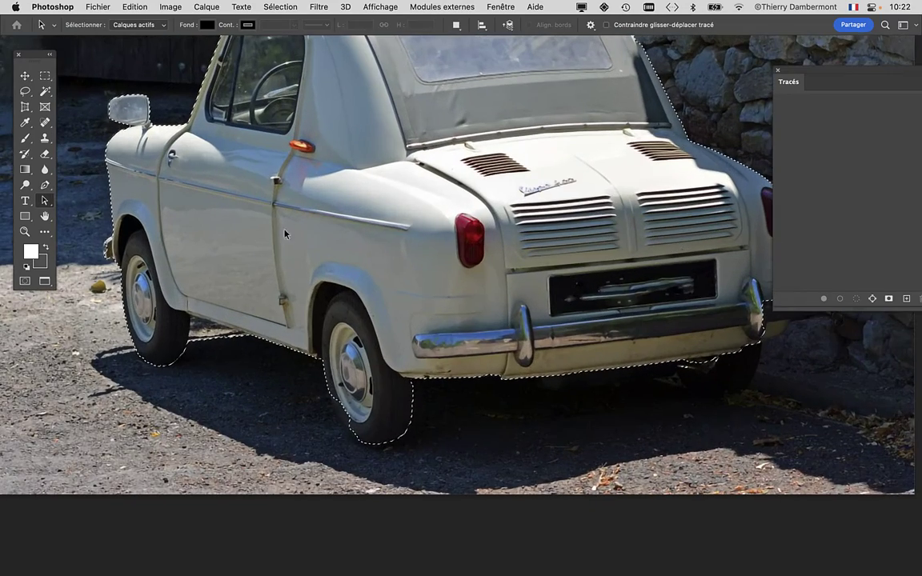
{"action": "scroll", "coordinate": [286, 438], "scroll_direction": "up", "scroll_amount": 3}
Step: Zoom and pan around the car to inspect the selection edges at wheels, mirror and bumper
{"action": "left_click_drag", "start_coordinate": [372, 381], "coordinate": [492, 407]}
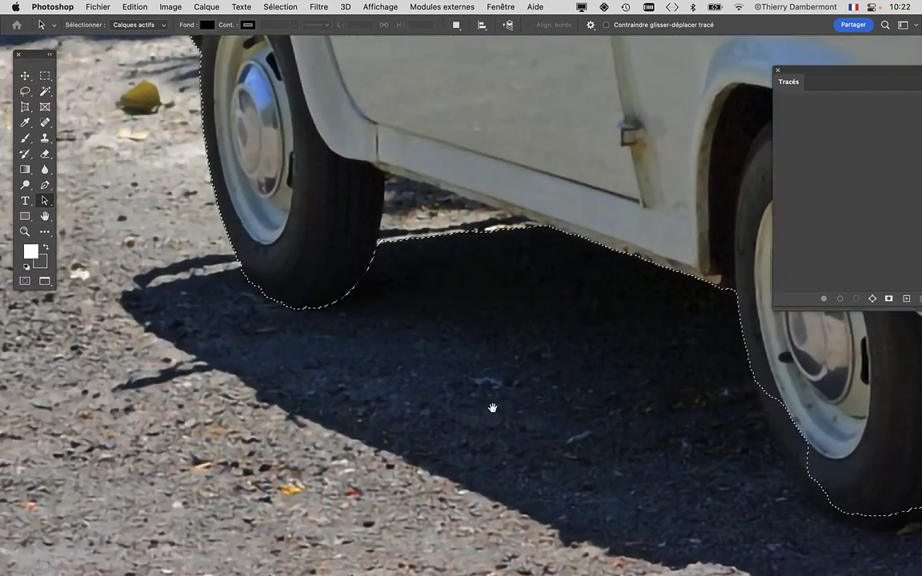
{"action": "scroll", "coordinate": [477, 322], "scroll_direction": "up", "scroll_amount": 2}
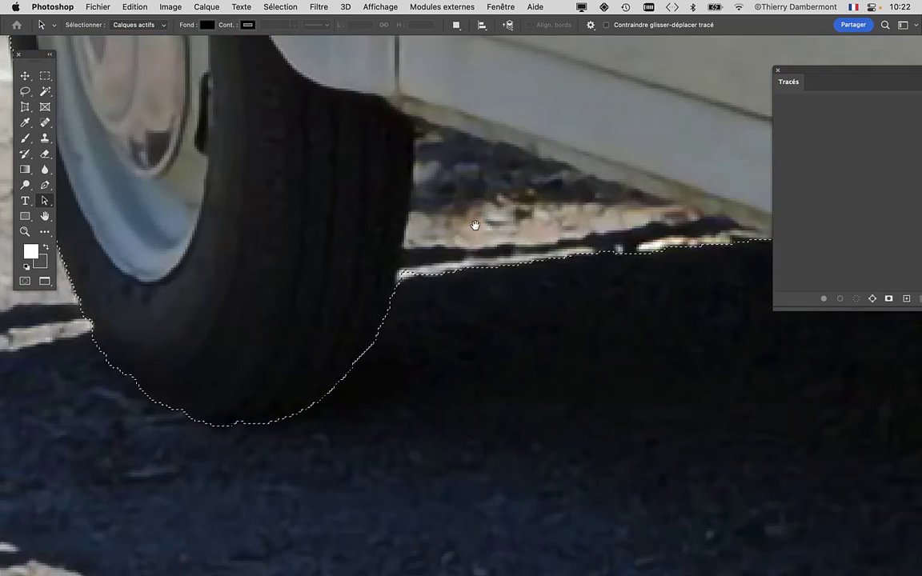
{"action": "scroll", "coordinate": [477, 368], "scroll_direction": "up", "scroll_amount": 1}
{"action": "scroll", "coordinate": [477, 428], "scroll_direction": "up", "scroll_amount": 2}
{"action": "scroll", "coordinate": [493, 331], "scroll_direction": "down", "scroll_amount": 2}
{"action": "scroll", "coordinate": [506, 354], "scroll_direction": "up", "scroll_amount": 2}
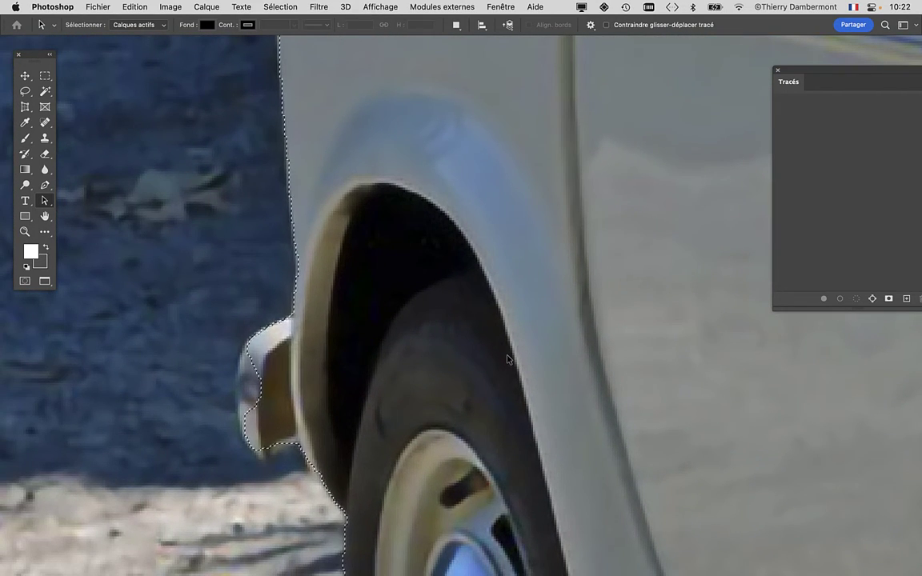
{"action": "scroll", "coordinate": [506, 359], "scroll_direction": "down", "scroll_amount": 2}
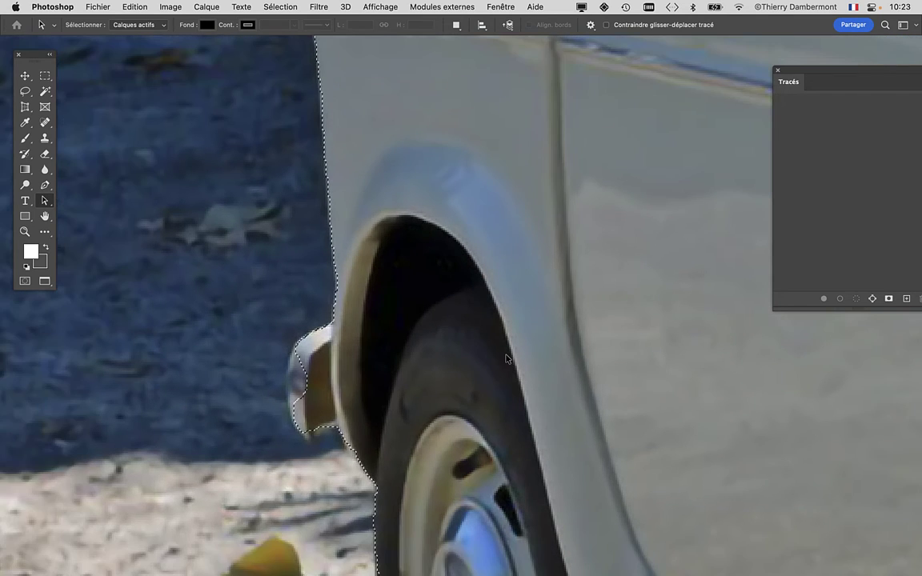
{"action": "scroll", "coordinate": [506, 359], "scroll_direction": "down", "scroll_amount": 2}
{"action": "scroll", "coordinate": [465, 230], "scroll_direction": "up", "scroll_amount": 5}
{"action": "scroll", "coordinate": [444, 306], "scroll_direction": "up", "scroll_amount": 3}
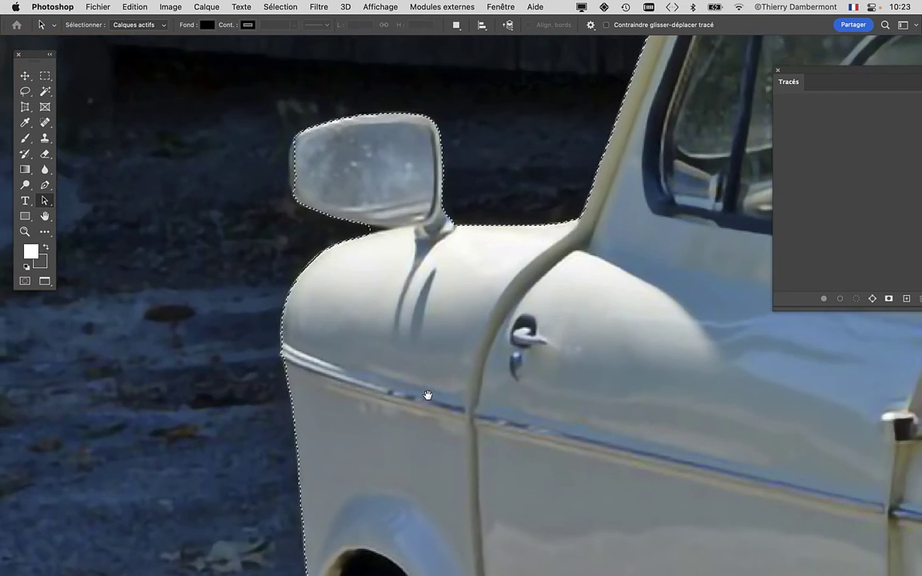
{"action": "scroll", "coordinate": [508, 348], "scroll_direction": "up", "scroll_amount": 3}
{"action": "scroll", "coordinate": [500, 352], "scroll_direction": "up", "scroll_amount": 5}
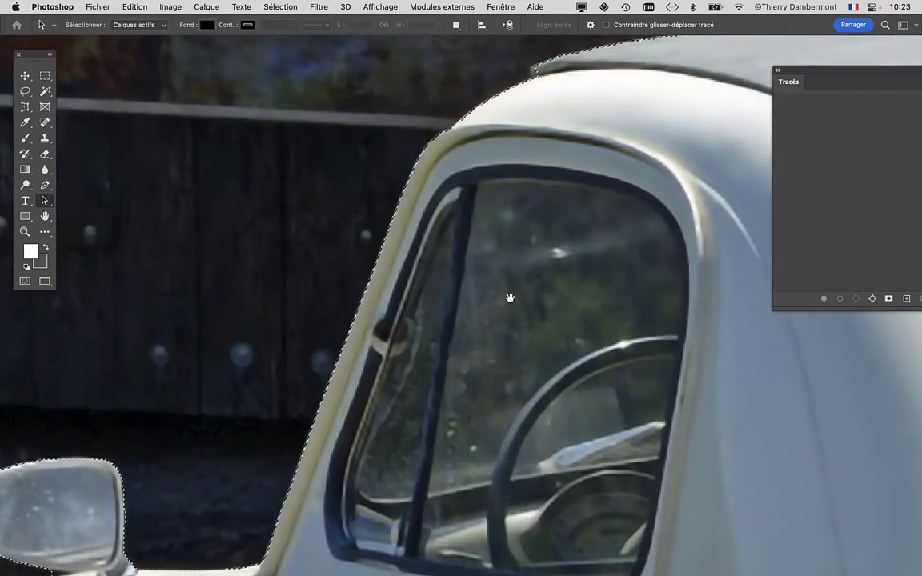
{"action": "scroll", "coordinate": [488, 358], "scroll_direction": "up", "scroll_amount": 5}
{"action": "scroll", "coordinate": [476, 363], "scroll_direction": "up", "scroll_amount": 3}
{"action": "scroll", "coordinate": [476, 365], "scroll_direction": "right", "scroll_amount": 2}
{"action": "scroll", "coordinate": [360, 366], "scroll_direction": "right", "scroll_amount": 5}
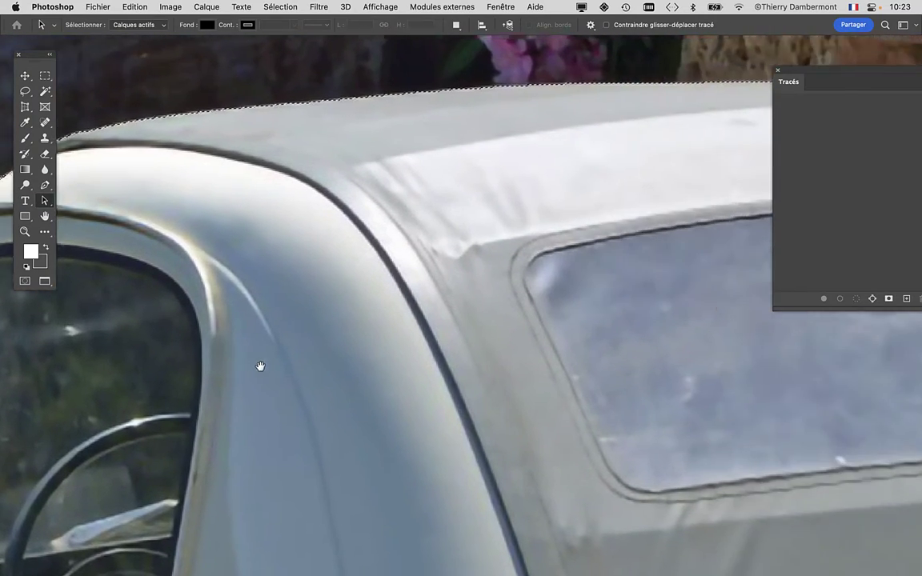
{"action": "scroll", "coordinate": [376, 373], "scroll_direction": "right", "scroll_amount": 5}
{"action": "scroll", "coordinate": [376, 353], "scroll_direction": "right", "scroll_amount": 4}
{"action": "scroll", "coordinate": [360, 336], "scroll_direction": "right", "scroll_amount": 5}
{"action": "scroll", "coordinate": [360, 337], "scroll_direction": "down", "scroll_amount": 2}
{"action": "scroll", "coordinate": [444, 344], "scroll_direction": "down", "scroll_amount": 1}
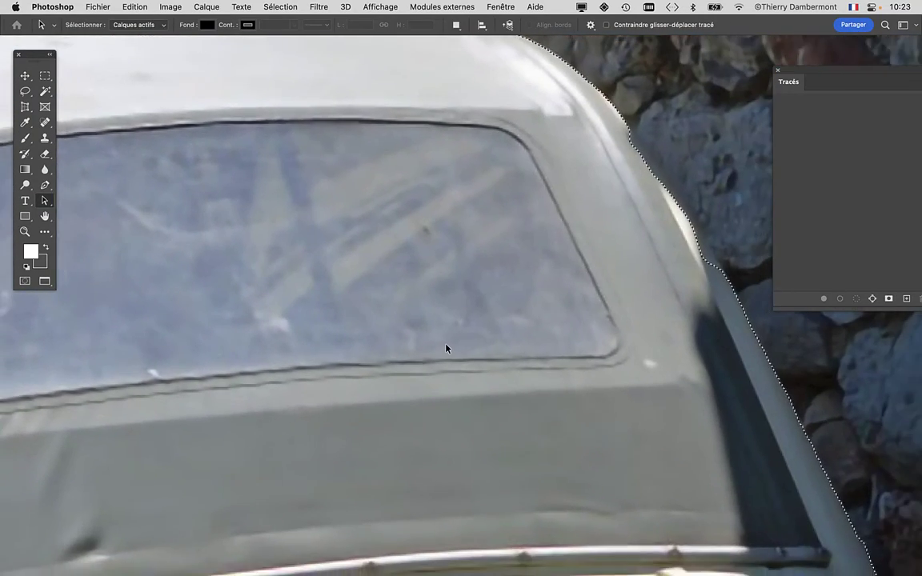
{"action": "scroll", "coordinate": [447, 350], "scroll_direction": "right", "scroll_amount": 1}
{"action": "scroll", "coordinate": [452, 320], "scroll_direction": "right", "scroll_amount": 2}
{"action": "scroll", "coordinate": [448, 300], "scroll_direction": "down", "scroll_amount": 5}
{"action": "scroll", "coordinate": [439, 313], "scroll_direction": "right", "scroll_amount": 2}
{"action": "scroll", "coordinate": [455, 319], "scroll_direction": "right", "scroll_amount": 3}
{"action": "scroll", "coordinate": [454, 319], "scroll_direction": "down", "scroll_amount": 3}
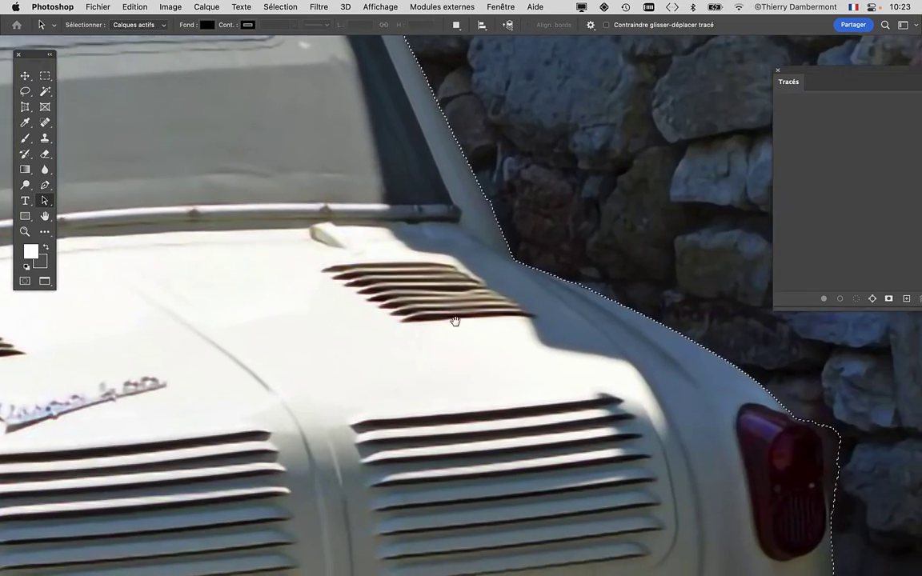
{"action": "scroll", "coordinate": [371, 259], "scroll_direction": "right", "scroll_amount": 3}
{"action": "scroll", "coordinate": [371, 260], "scroll_direction": "down", "scroll_amount": 2}
{"action": "scroll", "coordinate": [674, 354], "scroll_direction": "up", "scroll_amount": 5}
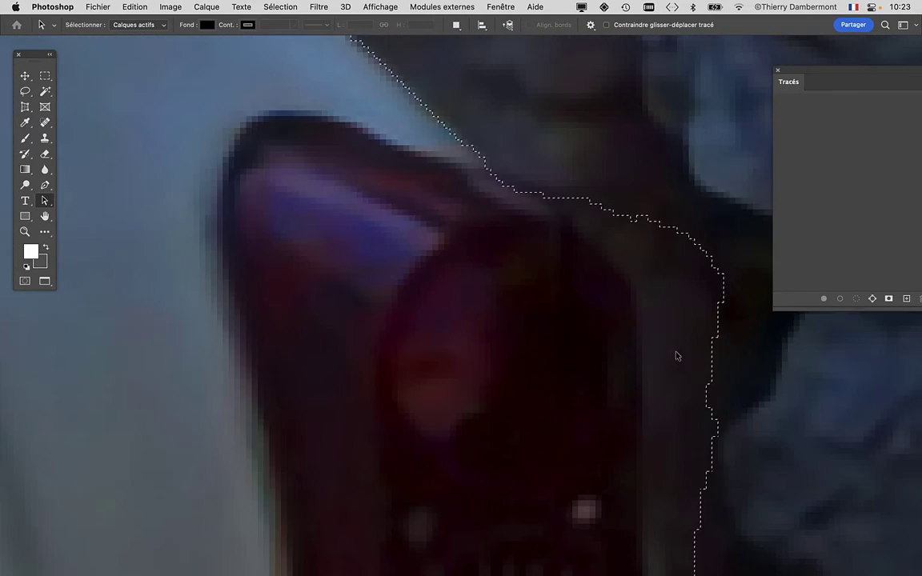
{"action": "scroll", "coordinate": [678, 369], "scroll_direction": "down", "scroll_amount": 2}
{"action": "scroll", "coordinate": [678, 369], "scroll_direction": "down", "scroll_amount": 2}
{"action": "scroll", "coordinate": [609, 253], "scroll_direction": "down", "scroll_amount": 3}
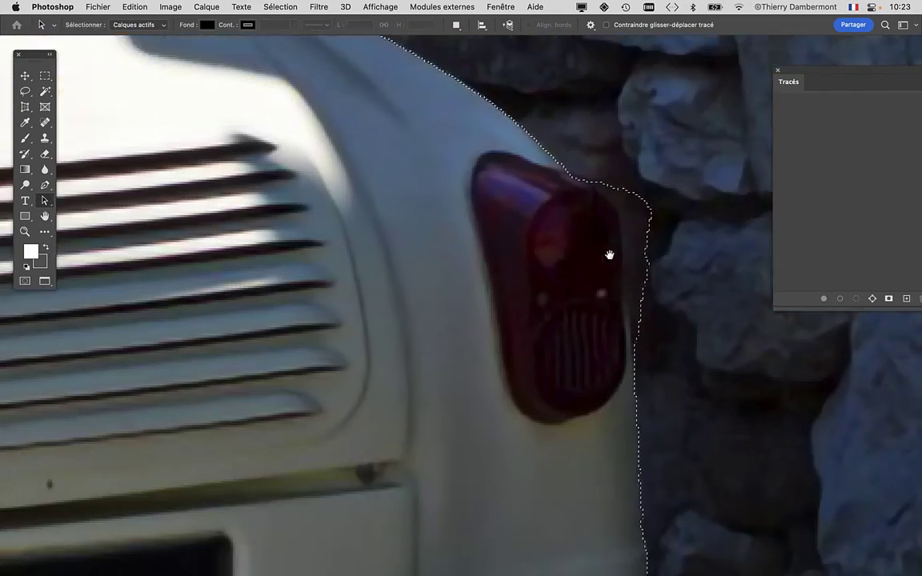
{"action": "scroll", "coordinate": [588, 298], "scroll_direction": "down", "scroll_amount": 5}
{"action": "scroll", "coordinate": [625, 210], "scroll_direction": "up", "scroll_amount": 2}
{"action": "scroll", "coordinate": [625, 209], "scroll_direction": "down", "scroll_amount": 5}
{"action": "scroll", "coordinate": [625, 210], "scroll_direction": "left", "scroll_amount": 2}
{"action": "scroll", "coordinate": [522, 309], "scroll_direction": "down", "scroll_amount": 3}
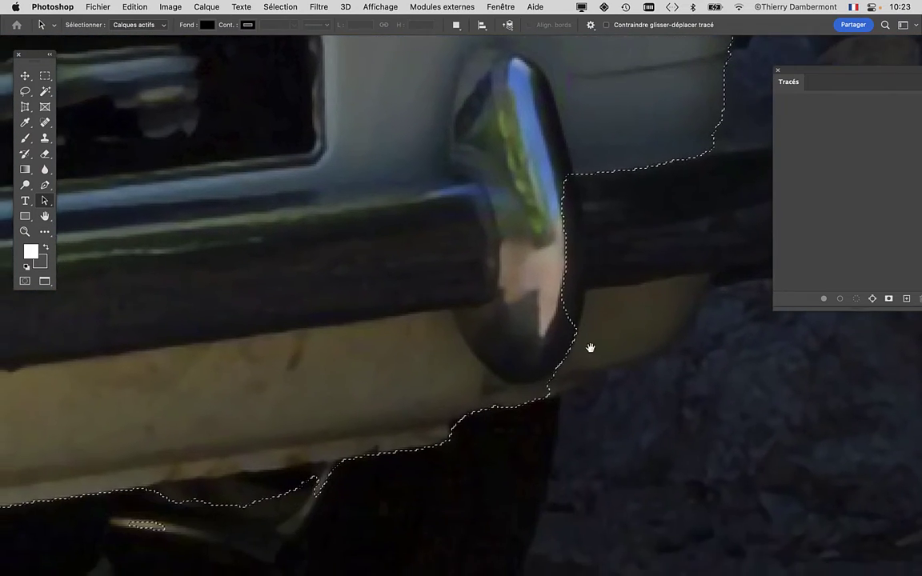
{"action": "scroll", "coordinate": [591, 347], "scroll_direction": "right", "scroll_amount": 6}
{"action": "scroll", "coordinate": [318, 333], "scroll_direction": "down", "scroll_amount": 2}
{"action": "scroll", "coordinate": [320, 336], "scroll_direction": "down", "scroll_amount": 2}
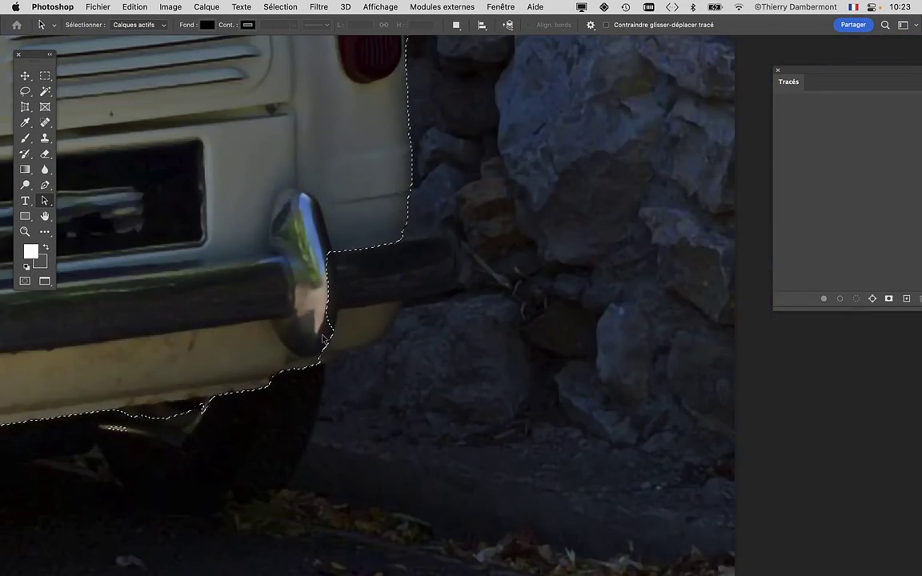
{"action": "scroll", "coordinate": [321, 337], "scroll_direction": "down", "scroll_amount": 2}
{"action": "scroll", "coordinate": [323, 340], "scroll_direction": "down", "scroll_amount": 2}
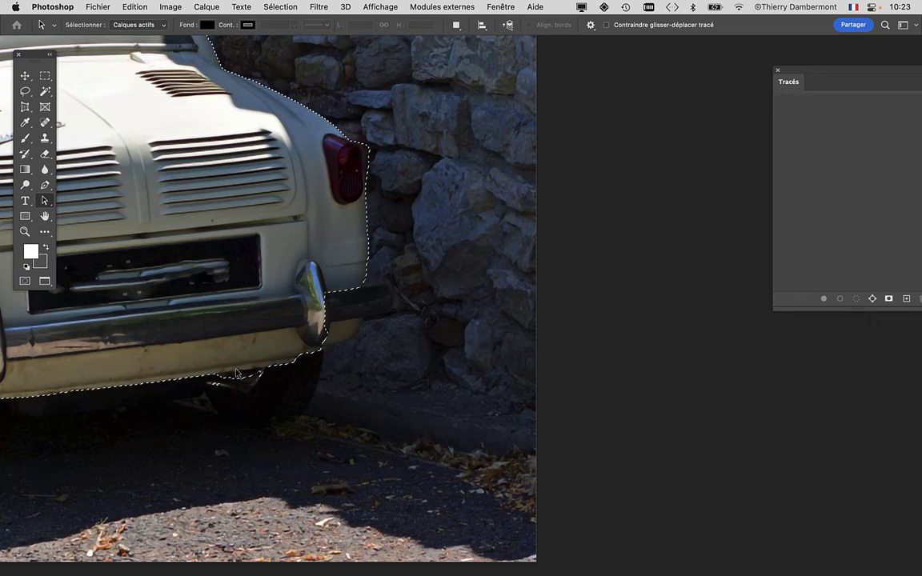
{"action": "scroll", "coordinate": [449, 372], "scroll_direction": "left", "scroll_amount": 10}
{"action": "scroll", "coordinate": [592, 374], "scroll_direction": "up", "scroll_amount": 1}
Step: Deselect the car selection
{"action": "left_click", "coordinate": [280, 7]}
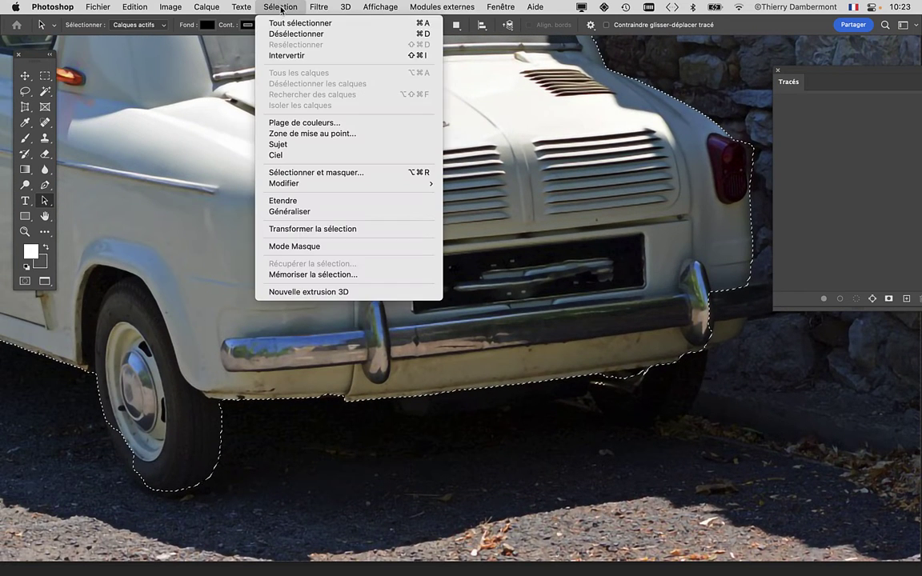
{"action": "left_click", "coordinate": [288, 34]}
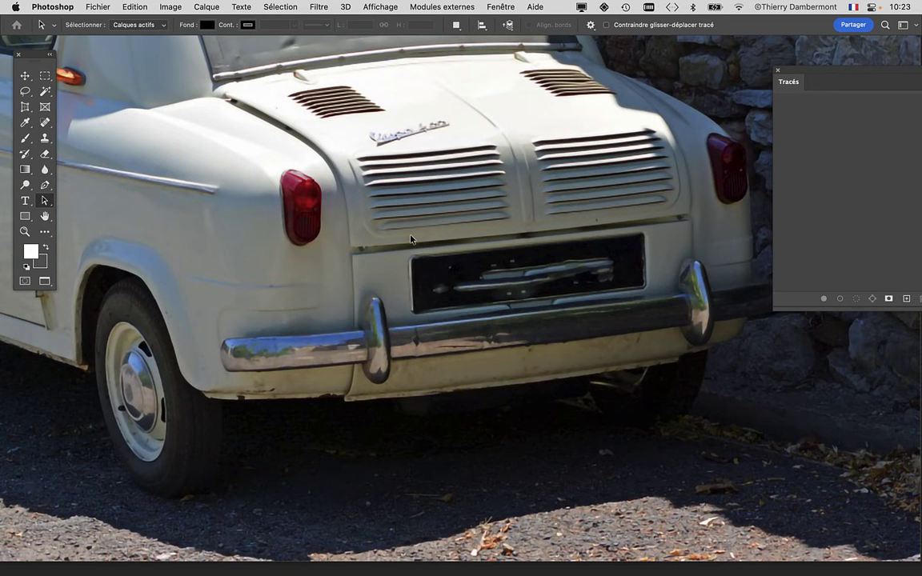
{"action": "scroll", "coordinate": [389, 224], "scroll_direction": "down", "scroll_amount": 3}
{"action": "scroll", "coordinate": [425, 259], "scroll_direction": "up", "scroll_amount": 1}
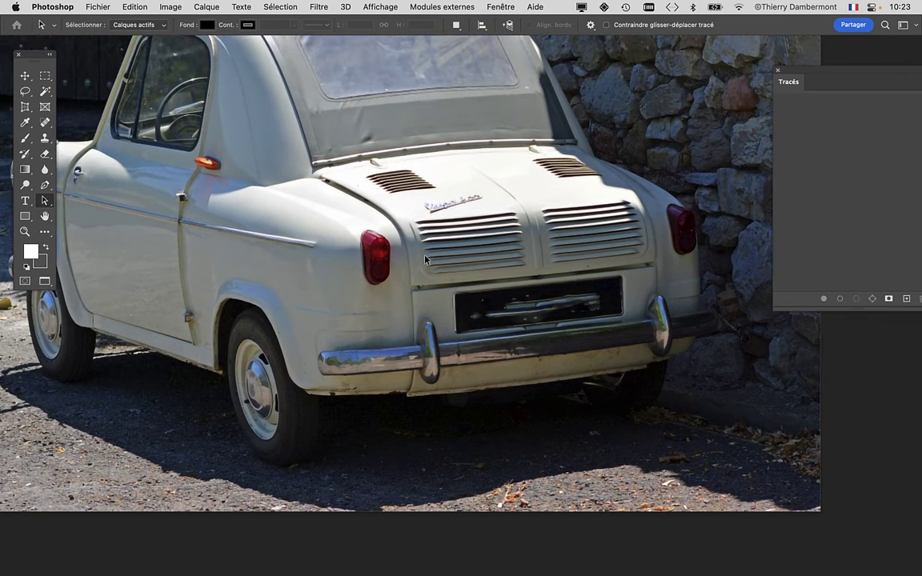
{"action": "scroll", "coordinate": [410, 224], "scroll_direction": "down", "scroll_amount": 2}
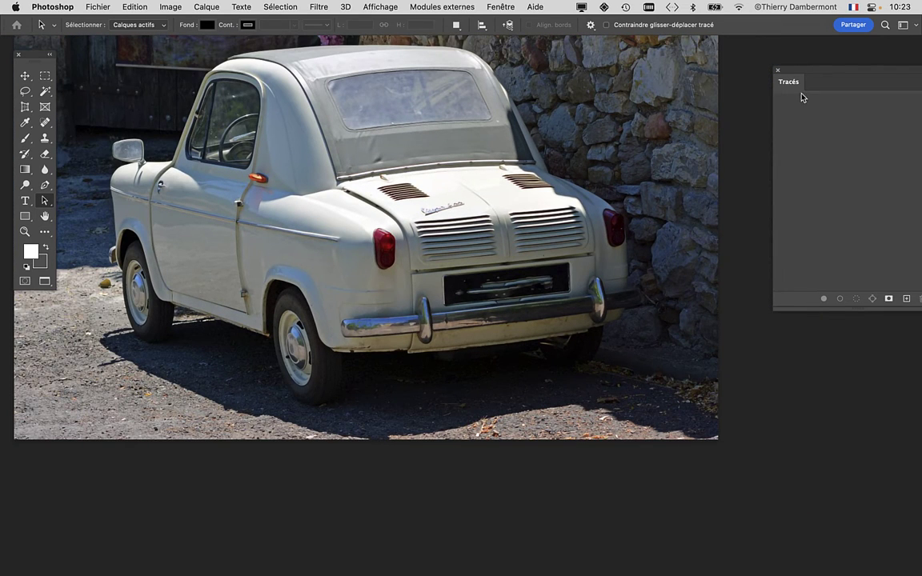
Step: Show the Layers panel beside the car and open the adjustment-layer list
{"action": "left_click", "coordinate": [502, 6]}
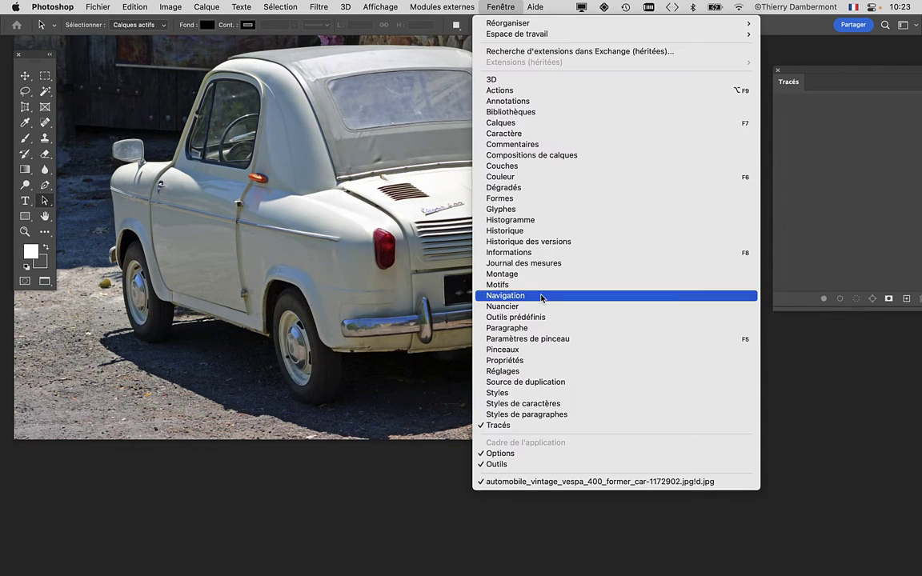
{"action": "left_click", "coordinate": [503, 123]}
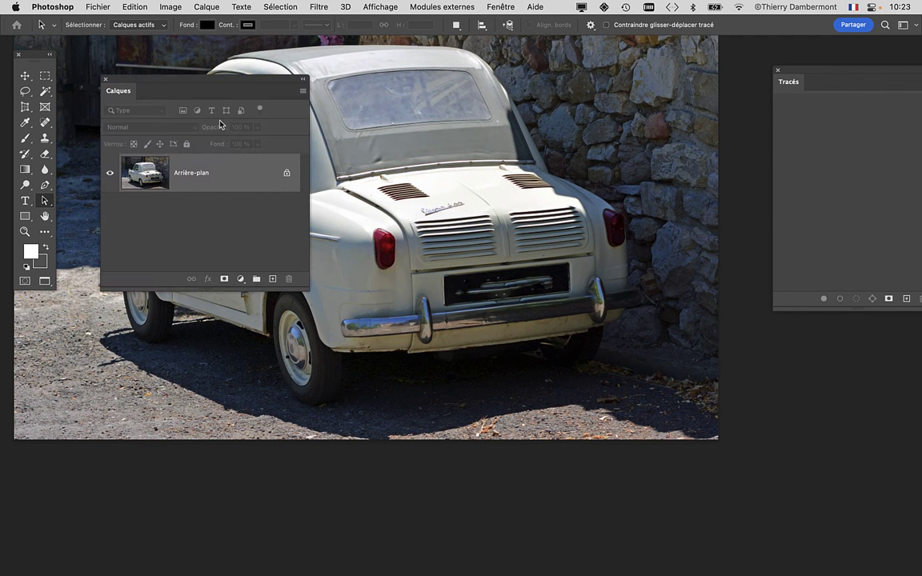
{"action": "left_click_drag", "start_coordinate": [232, 87], "coordinate": [619, 90]}
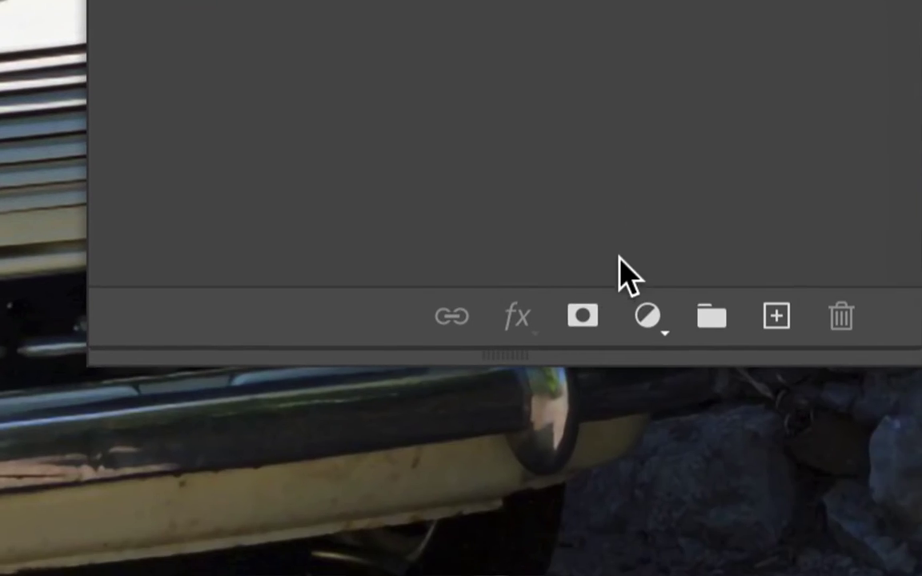
{"action": "left_click", "coordinate": [631, 280]}
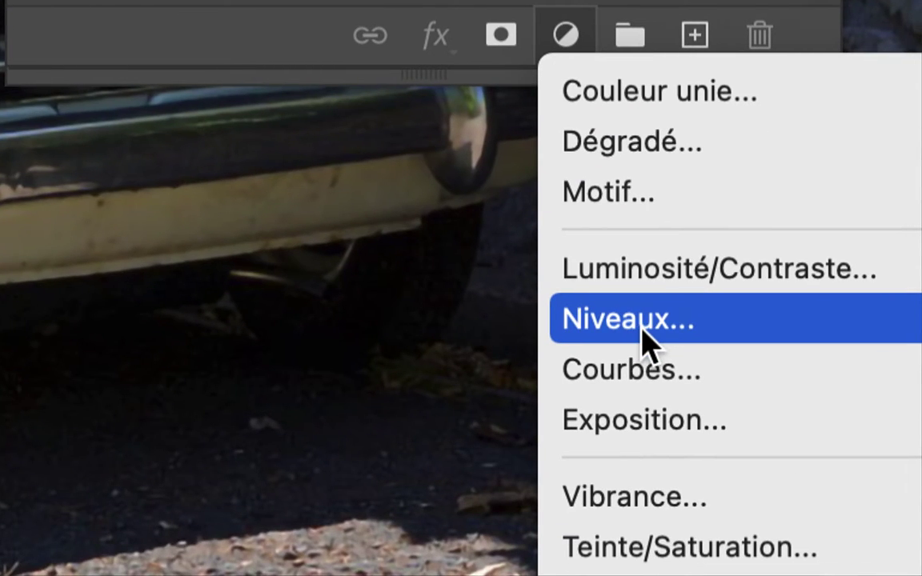
Step: Add a Niveaux 1 Levels adjustment layer and brighten its midtones
{"action": "left_click", "coordinate": [643, 330]}
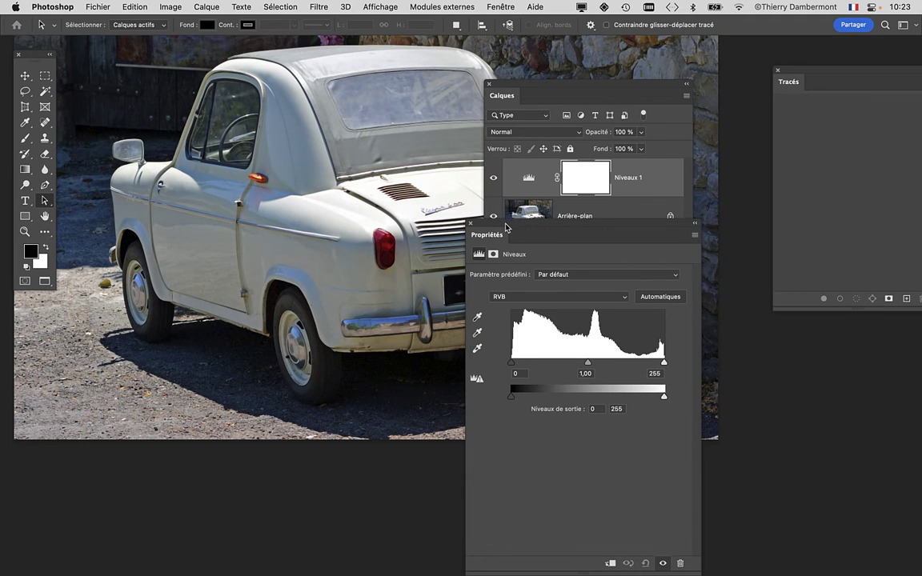
{"action": "left_click_drag", "start_coordinate": [506, 228], "coordinate": [606, 32]}
{"action": "mouse_move", "coordinate": [506, 93]}
{"action": "left_mouse_down"}
{"action": "mouse_move", "coordinate": [290, 384]}
{"action": "mouse_move", "coordinate": [236, 417]}
{"action": "left_mouse_up"}
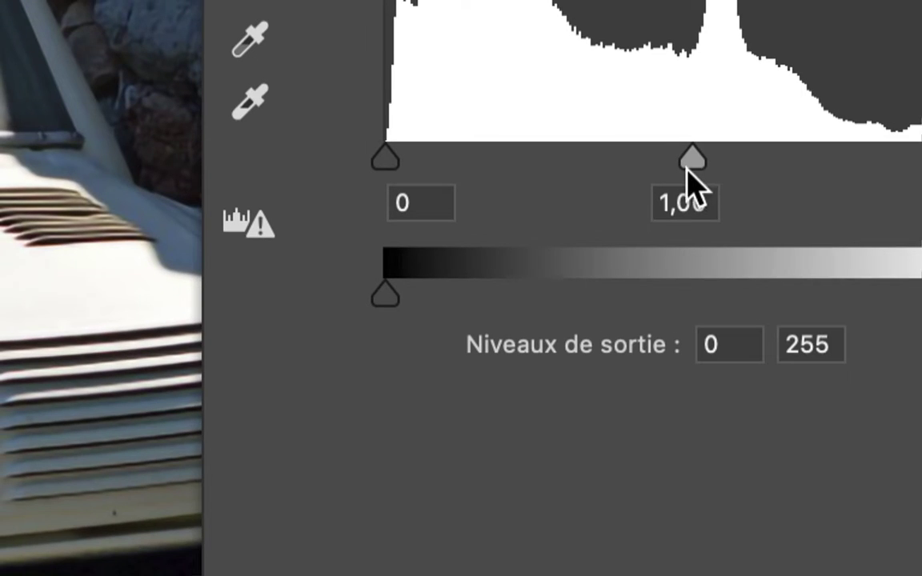
{"action": "left_click_drag", "start_coordinate": [689, 169], "coordinate": [679, 170]}
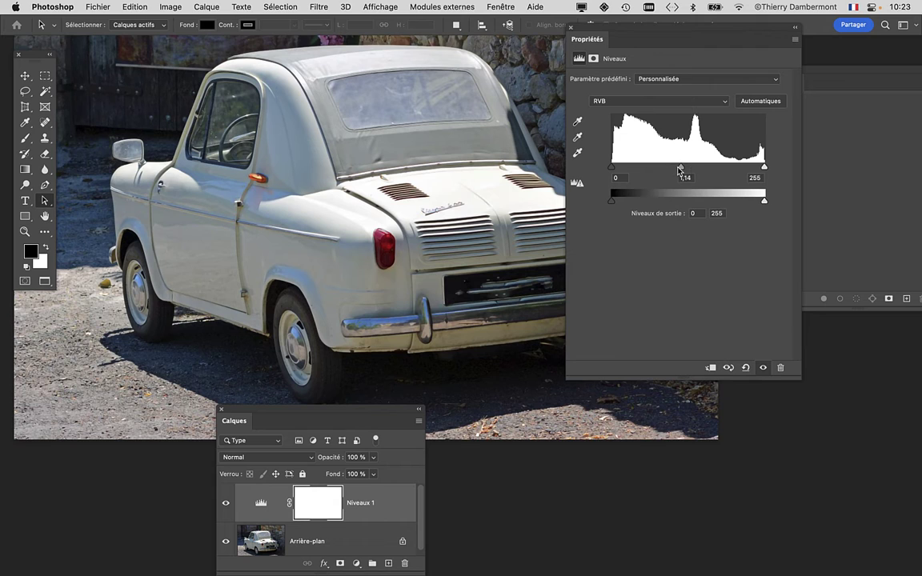
{"action": "left_click_drag", "start_coordinate": [679, 170], "coordinate": [640, 168]}
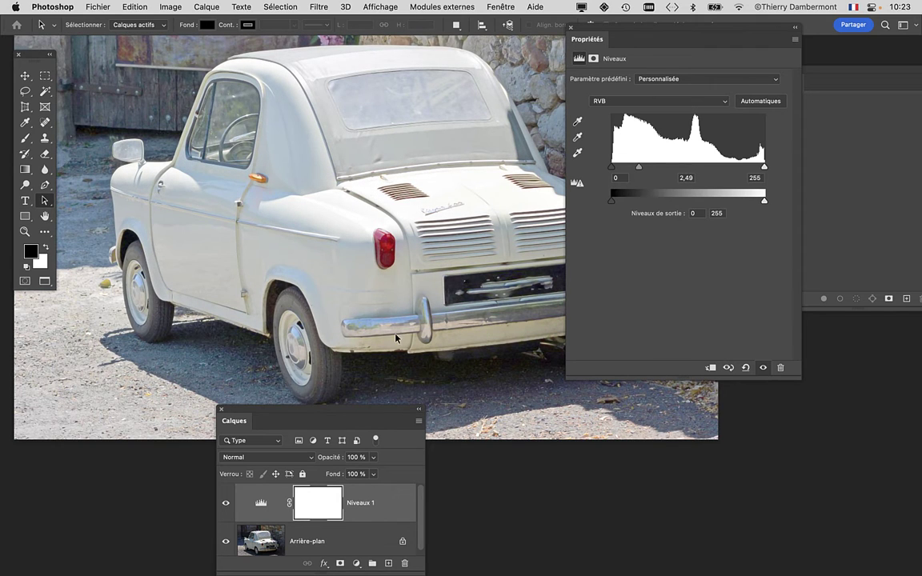
Step: Raise the Levels output black to about 82, lowering the photo's contrast
{"action": "left_click_drag", "start_coordinate": [348, 412], "coordinate": [178, 368]}
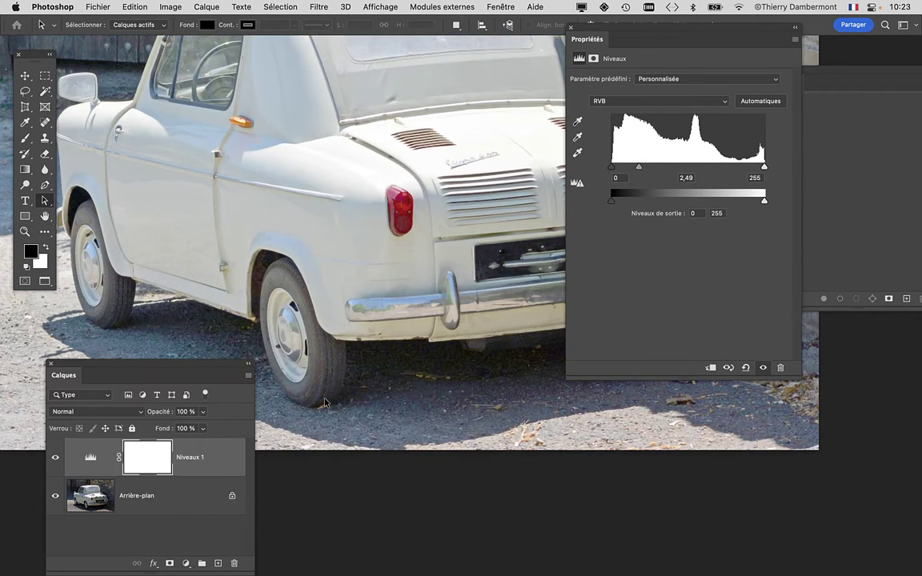
{"action": "scroll", "coordinate": [324, 404], "scroll_direction": "up", "scroll_amount": 5}
{"action": "left_click_drag", "start_coordinate": [360, 350], "coordinate": [391, 208]}
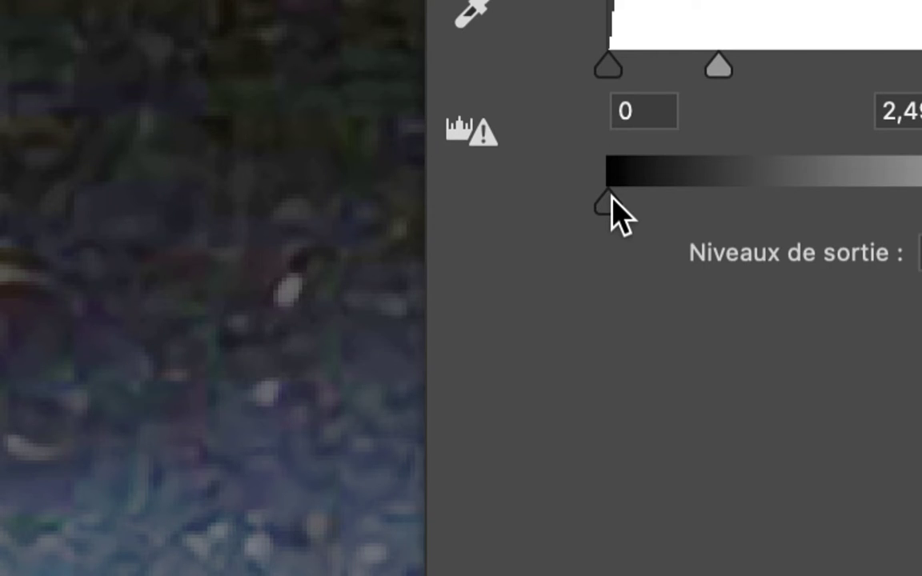
{"action": "left_click_drag", "start_coordinate": [618, 214], "coordinate": [613, 202]}
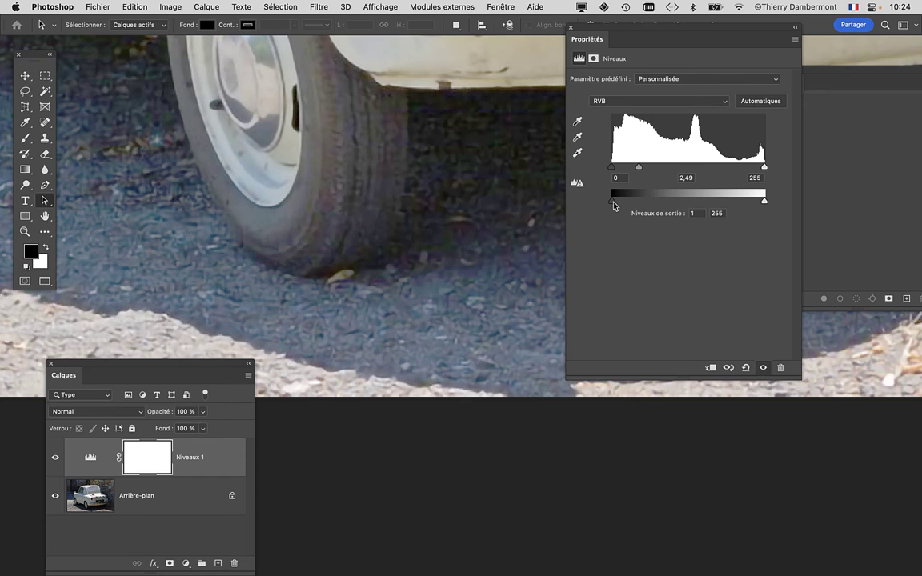
{"action": "left_click_drag", "start_coordinate": [614, 201], "coordinate": [661, 200]}
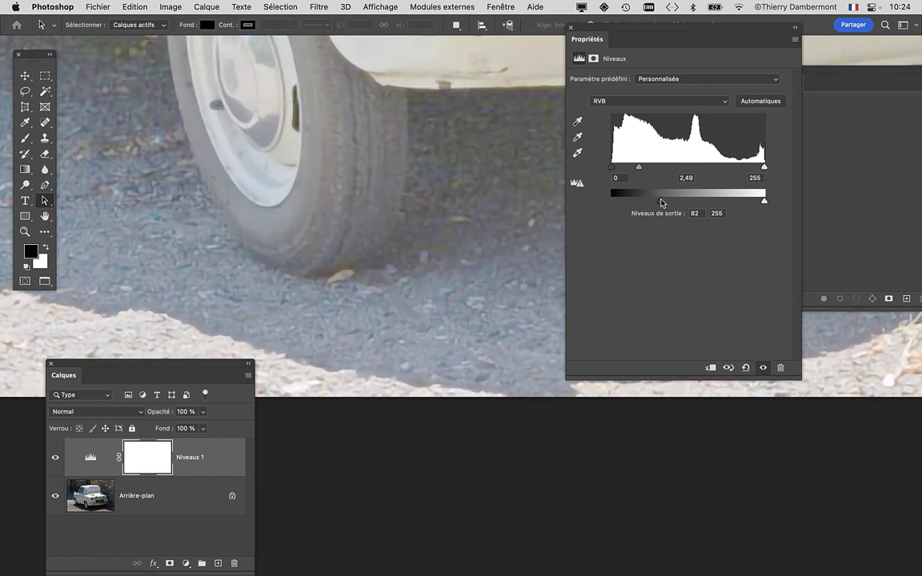
{"action": "scroll", "coordinate": [474, 251], "scroll_direction": "down", "scroll_amount": 2}
{"action": "scroll", "coordinate": [477, 261], "scroll_direction": "down", "scroll_amount": 2}
{"action": "scroll", "coordinate": [477, 265], "scroll_direction": "down", "scroll_amount": 2}
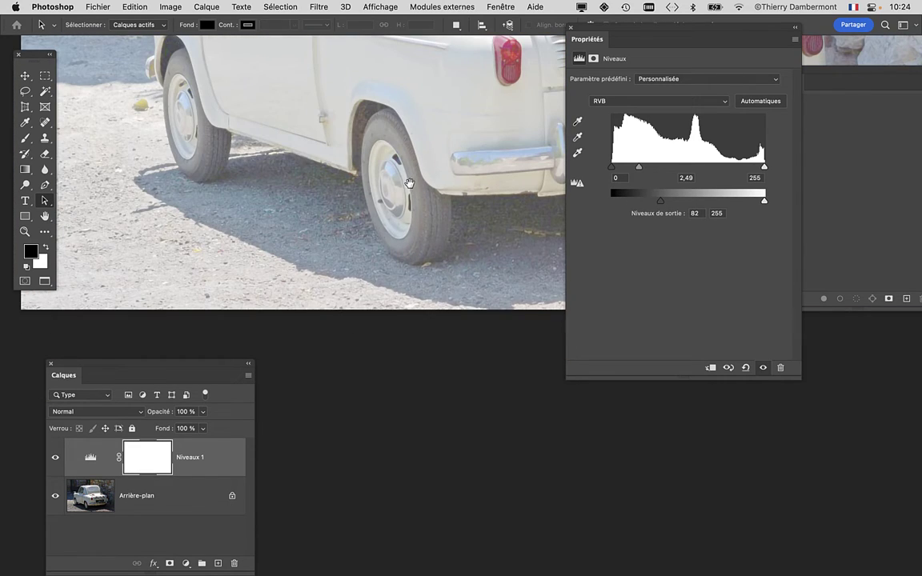
{"action": "left_click_drag", "start_coordinate": [409, 183], "coordinate": [399, 385]}
Step: Fine-tune the levels to midtones 1,57 and output black 81, then reposition the panels
{"action": "mouse_move", "coordinate": [638, 166]}
{"action": "left_mouse_down"}
{"action": "mouse_move", "coordinate": [680, 165]}
{"action": "mouse_move", "coordinate": [671, 167]}
{"action": "left_mouse_up"}
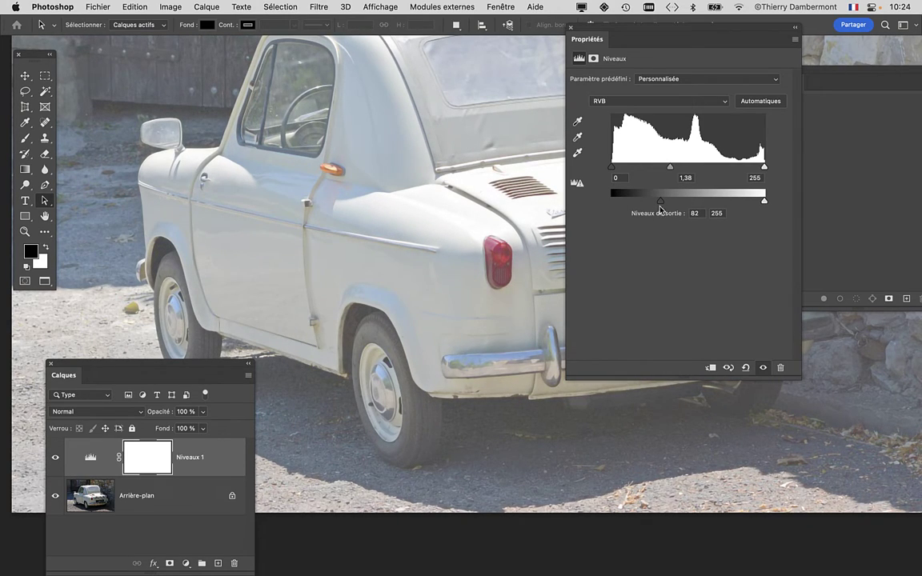
{"action": "left_click_drag", "start_coordinate": [660, 201], "coordinate": [663, 166]}
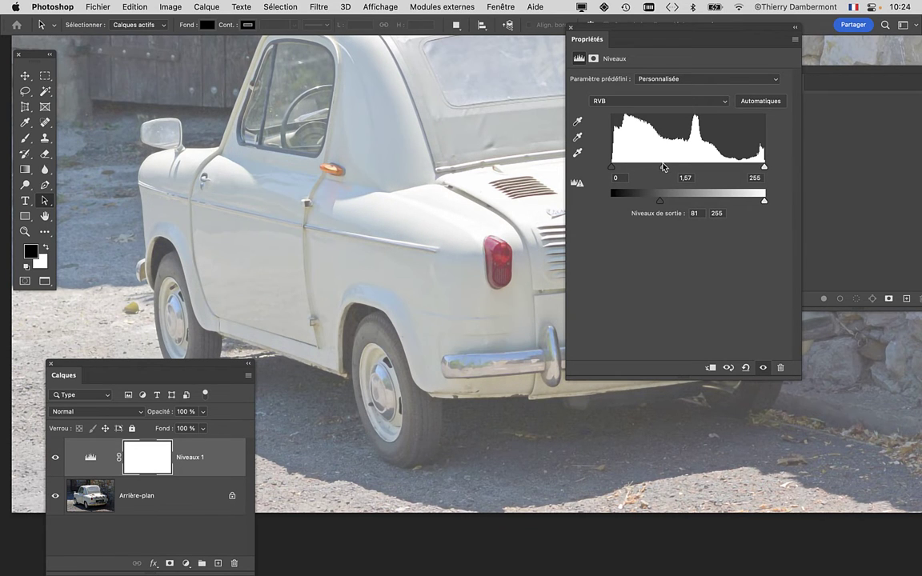
{"action": "scroll", "coordinate": [462, 268], "scroll_direction": "down", "scroll_amount": 2}
{"action": "scroll", "coordinate": [463, 268], "scroll_direction": "down", "scroll_amount": 2}
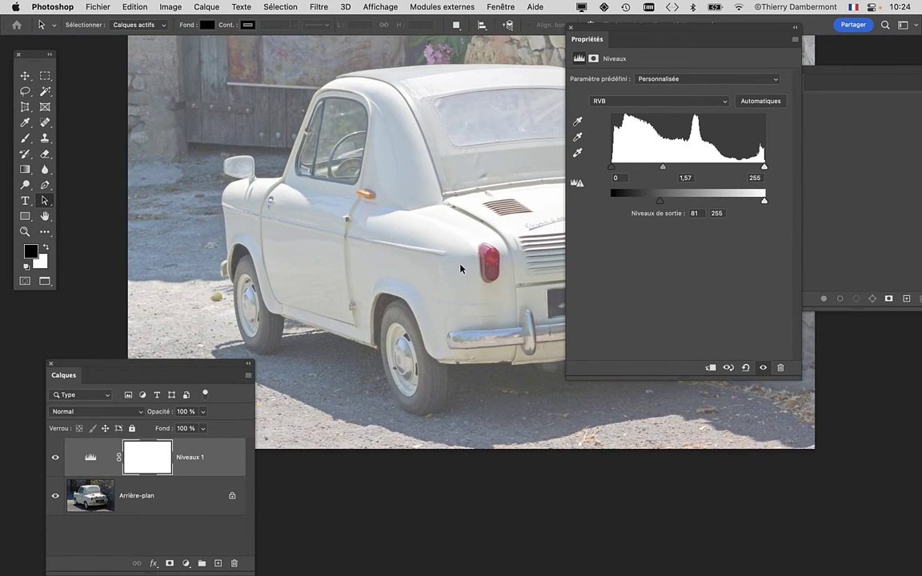
{"action": "scroll", "coordinate": [448, 256], "scroll_direction": "down", "scroll_amount": 3}
{"action": "left_click_drag", "start_coordinate": [376, 224], "coordinate": [259, 195]}
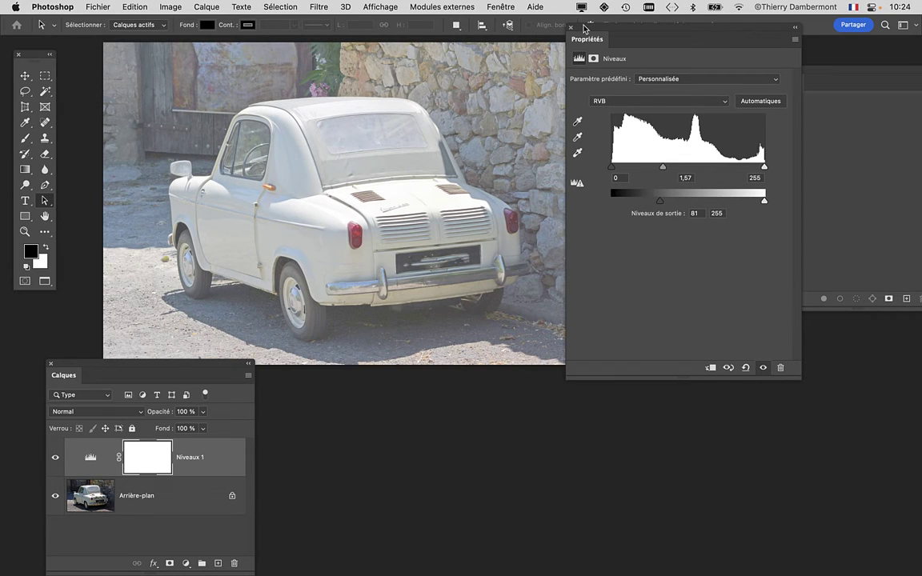
{"action": "mouse_move", "coordinate": [584, 29]}
{"action": "left_mouse_down"}
{"action": "mouse_move", "coordinate": [658, 59]}
{"action": "mouse_move", "coordinate": [631, 62]}
{"action": "mouse_move", "coordinate": [670, 65]}
{"action": "left_mouse_up"}
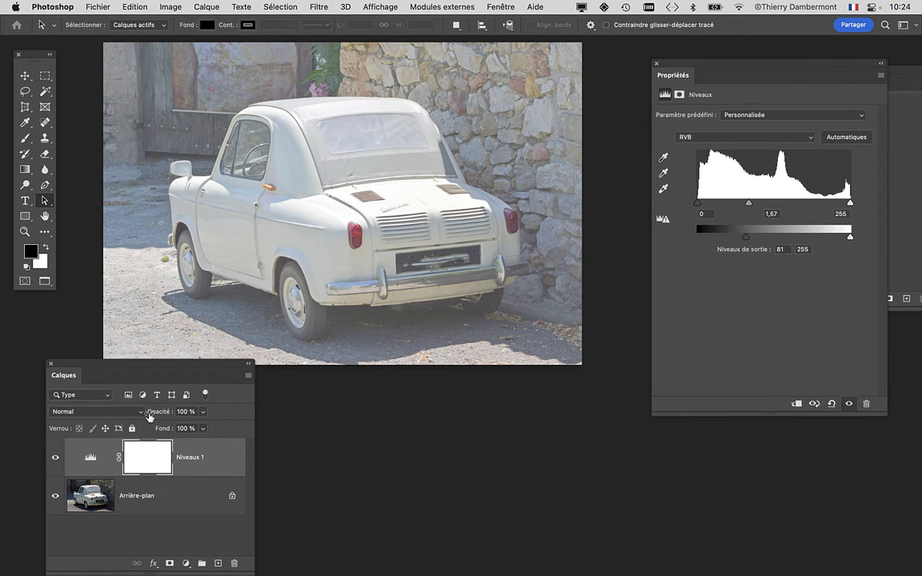
{"action": "left_click_drag", "start_coordinate": [136, 373], "coordinate": [571, 83]}
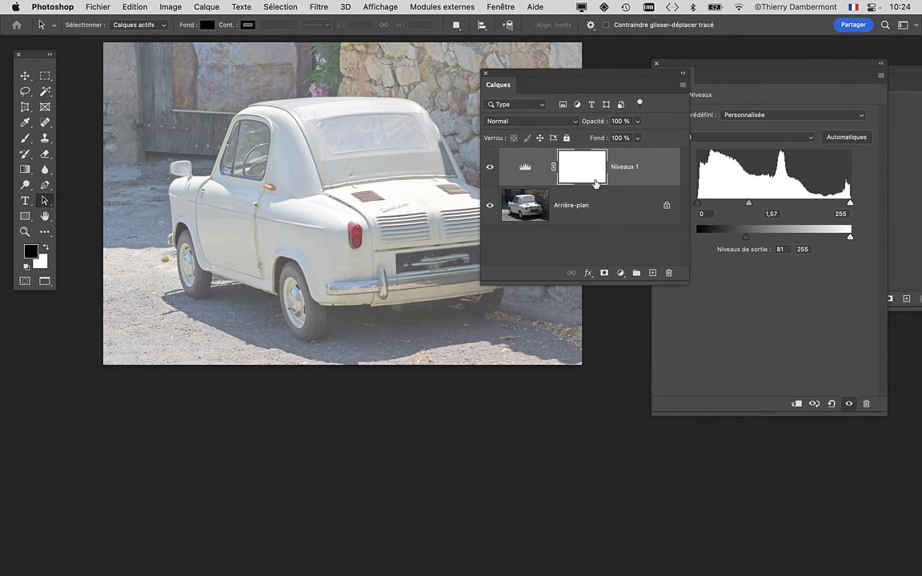
Step: Hide Niveaux 1 and add a Courbes 1 Curves adjustment layer
{"action": "left_click", "coordinate": [490, 168]}
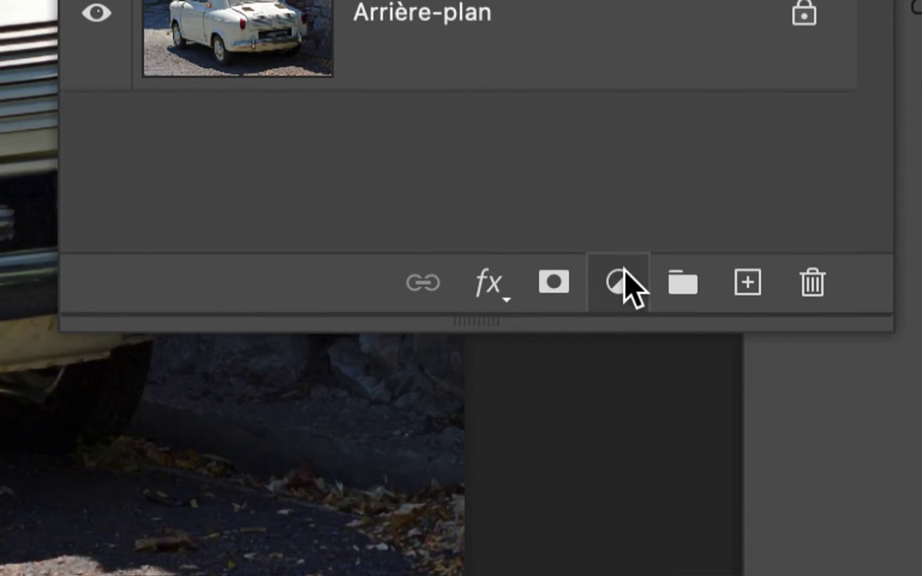
{"action": "left_click", "coordinate": [621, 274]}
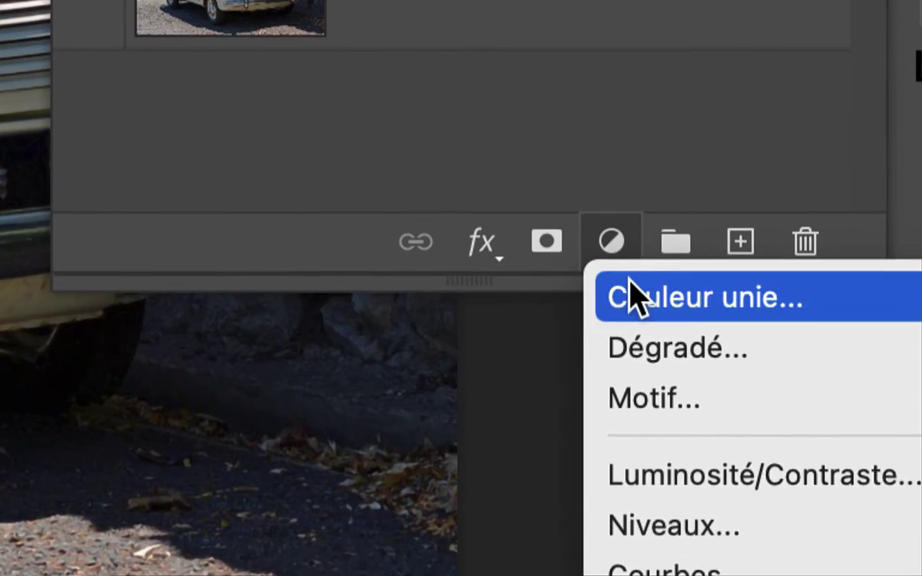
{"action": "left_click", "coordinate": [638, 355]}
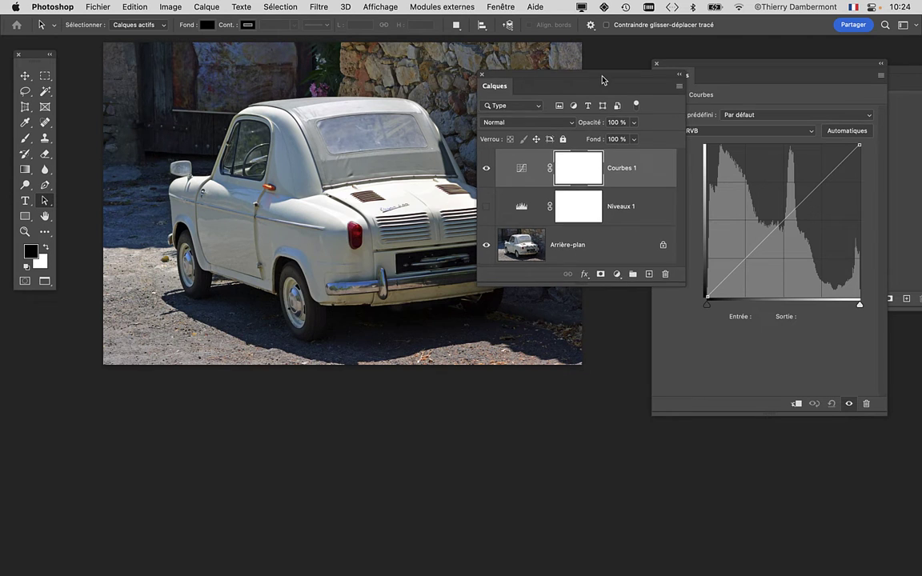
{"action": "left_click_drag", "start_coordinate": [603, 80], "coordinate": [146, 403]}
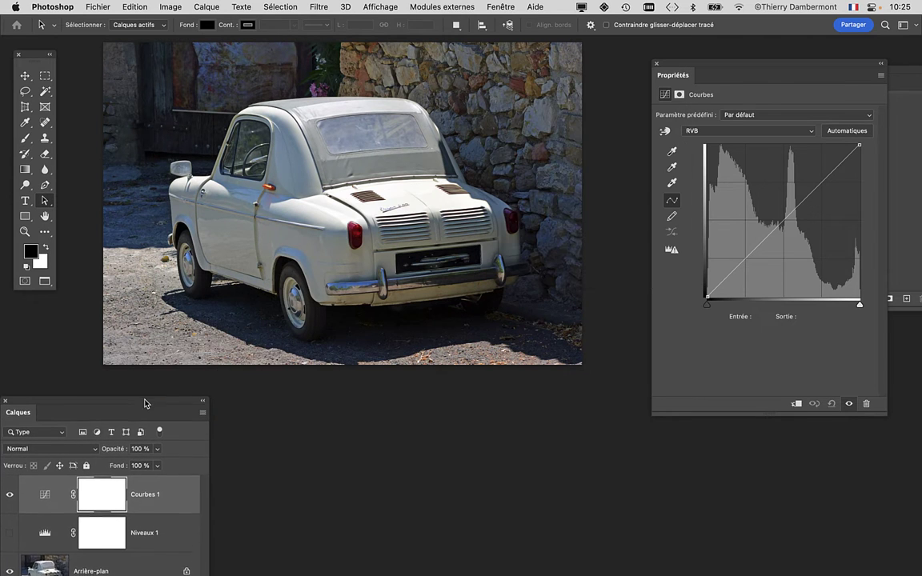
{"action": "left_click_drag", "start_coordinate": [681, 64], "coordinate": [522, 60]}
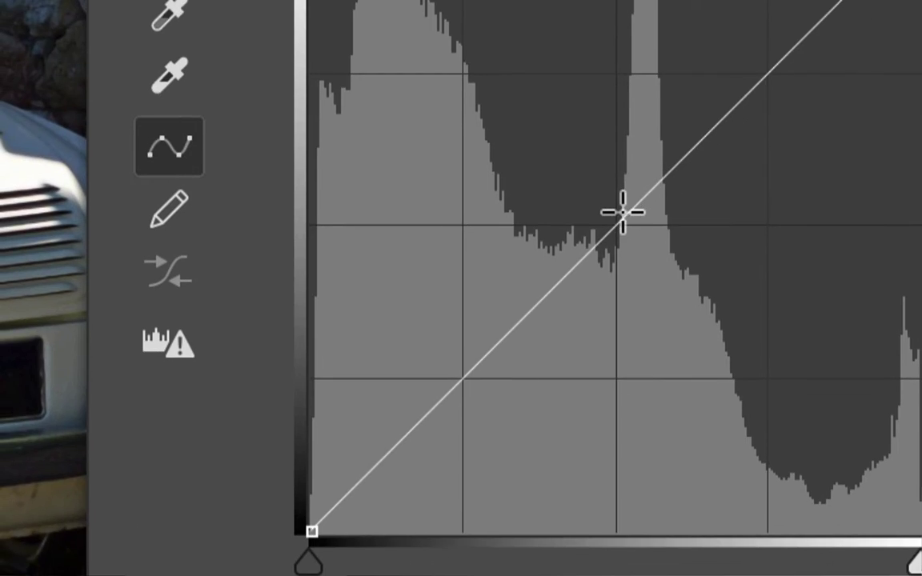
Step: Shape the Courbes 1 curve, lifting black output to 48 and raising the midtones
{"action": "mouse_move", "coordinate": [624, 215]}
{"action": "left_mouse_down"}
{"action": "mouse_move", "coordinate": [638, 248]}
{"action": "mouse_move", "coordinate": [606, 194]}
{"action": "left_mouse_up"}
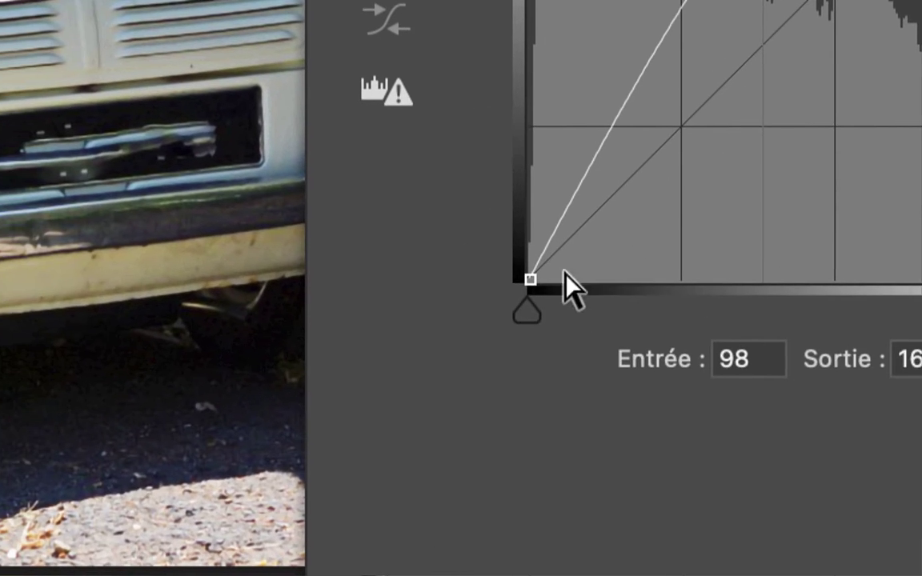
{"action": "mouse_move", "coordinate": [558, 272]}
{"action": "left_mouse_down"}
{"action": "mouse_move", "coordinate": [556, 251]}
{"action": "mouse_move", "coordinate": [553, 263]}
{"action": "left_mouse_up"}
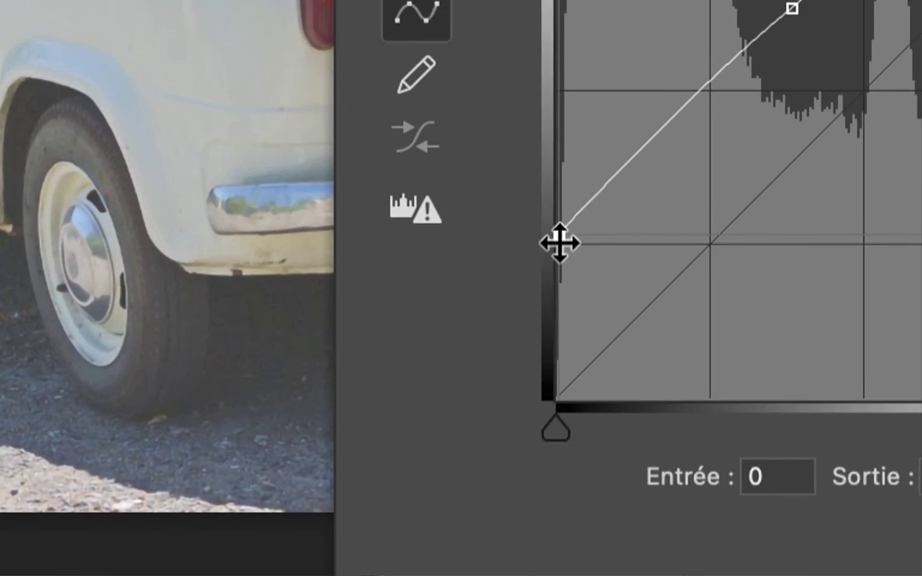
{"action": "left_click_drag", "start_coordinate": [557, 256], "coordinate": [551, 251]}
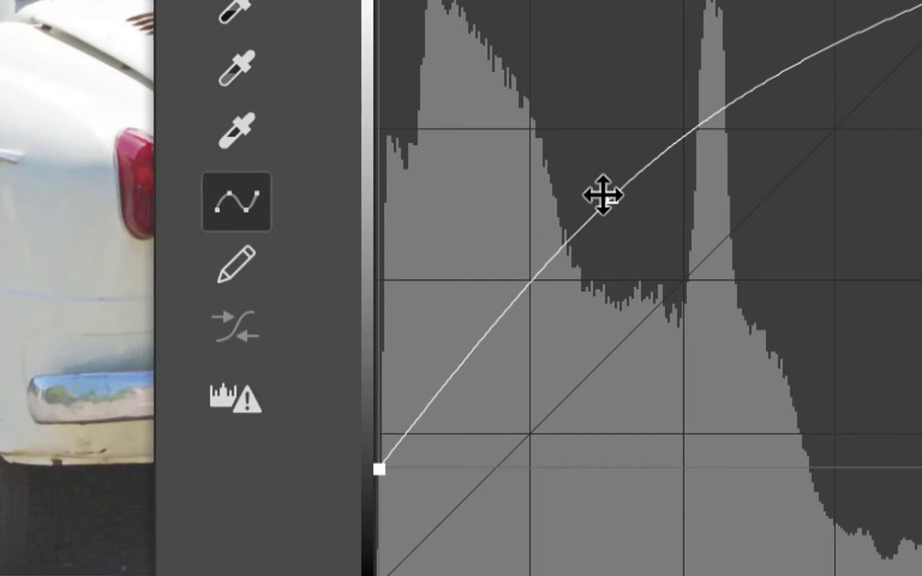
{"action": "mouse_move", "coordinate": [600, 195]}
{"action": "left_mouse_down"}
{"action": "mouse_move", "coordinate": [609, 212]}
{"action": "mouse_move", "coordinate": [596, 120]}
{"action": "left_mouse_up"}
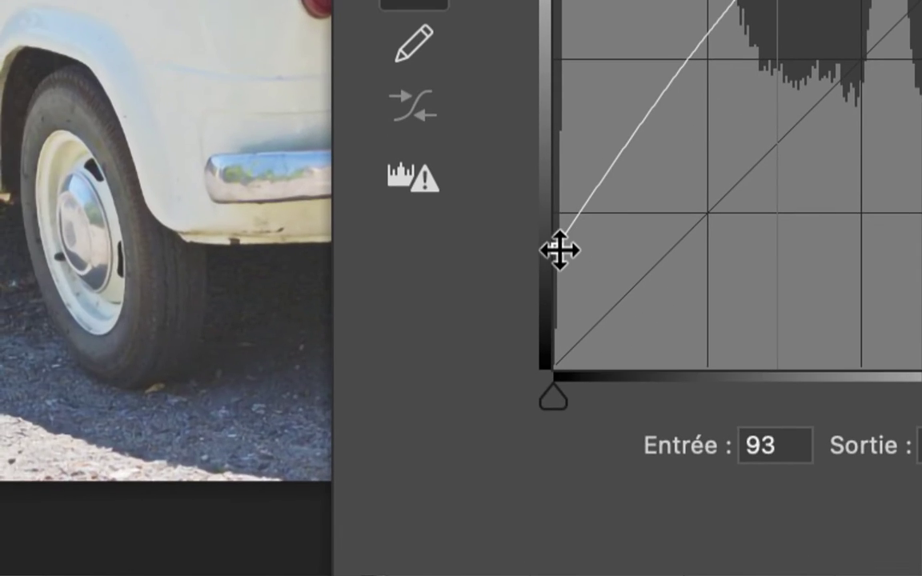
{"action": "left_click", "coordinate": [556, 253]}
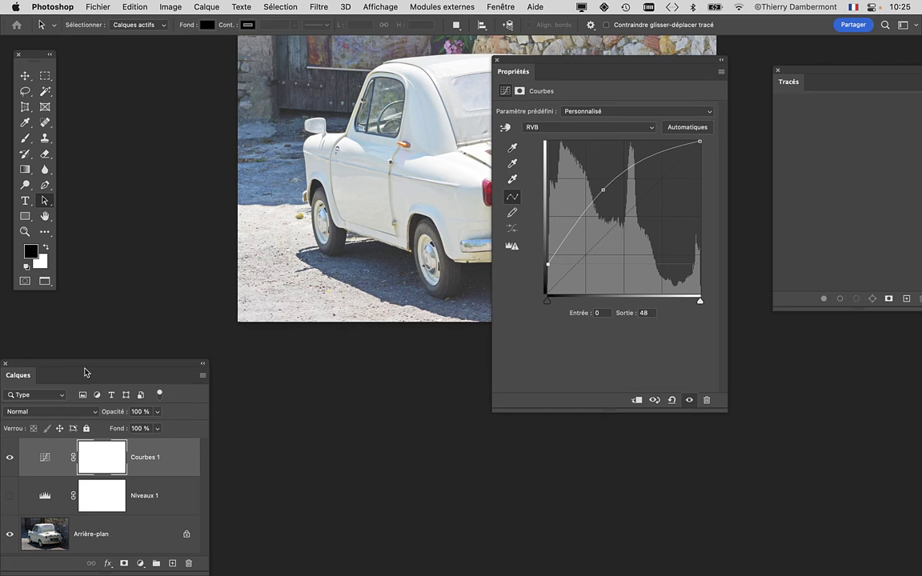
Step: Delete Courbes 1, make Niveaux 1 visible again, close Properties, and reposition the Tracés panel
{"action": "left_click_drag", "start_coordinate": [100, 366], "coordinate": [229, 192]}
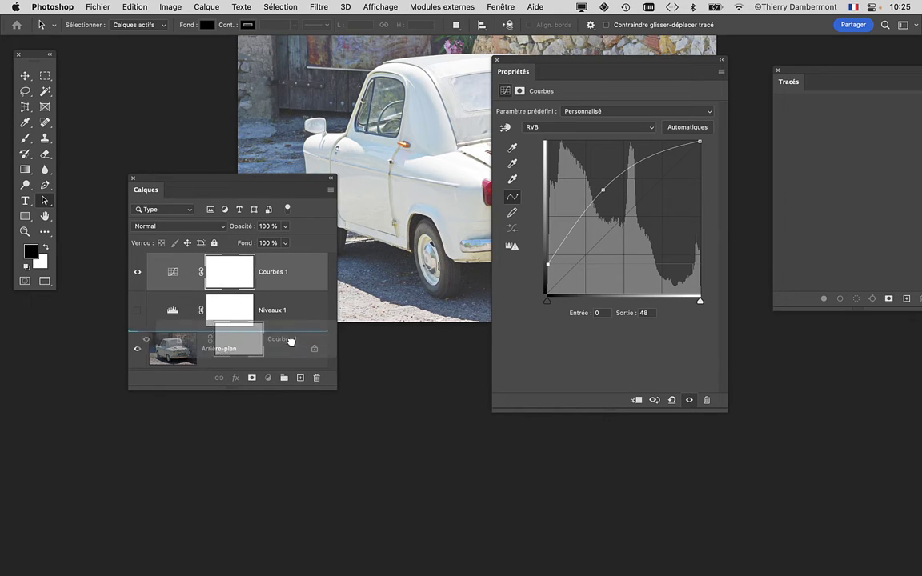
{"action": "left_click_drag", "start_coordinate": [312, 376], "coordinate": [315, 377]}
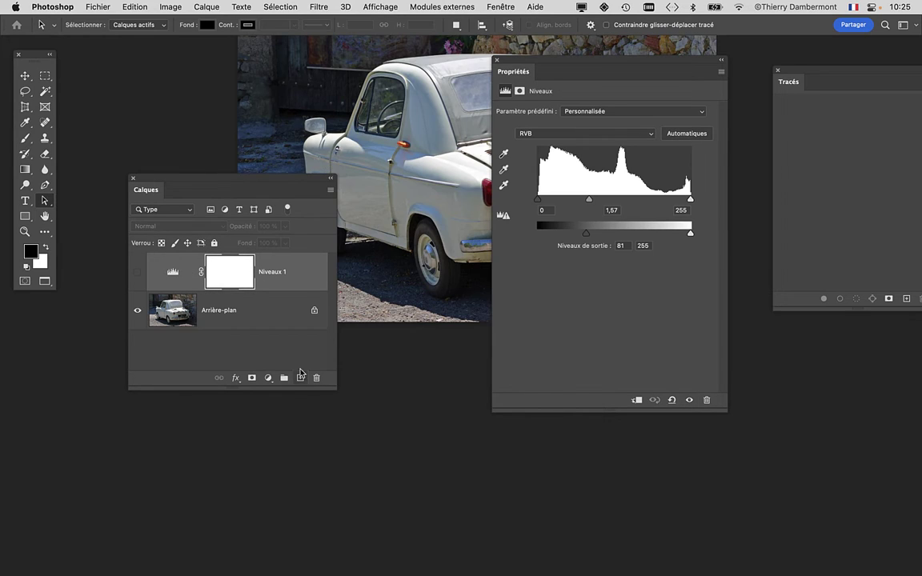
{"action": "left_click", "coordinate": [138, 273]}
{"action": "mouse_move", "coordinate": [512, 62]}
{"action": "left_mouse_down"}
{"action": "mouse_move", "coordinate": [615, 113]}
{"action": "mouse_move", "coordinate": [708, 367]}
{"action": "left_mouse_up"}
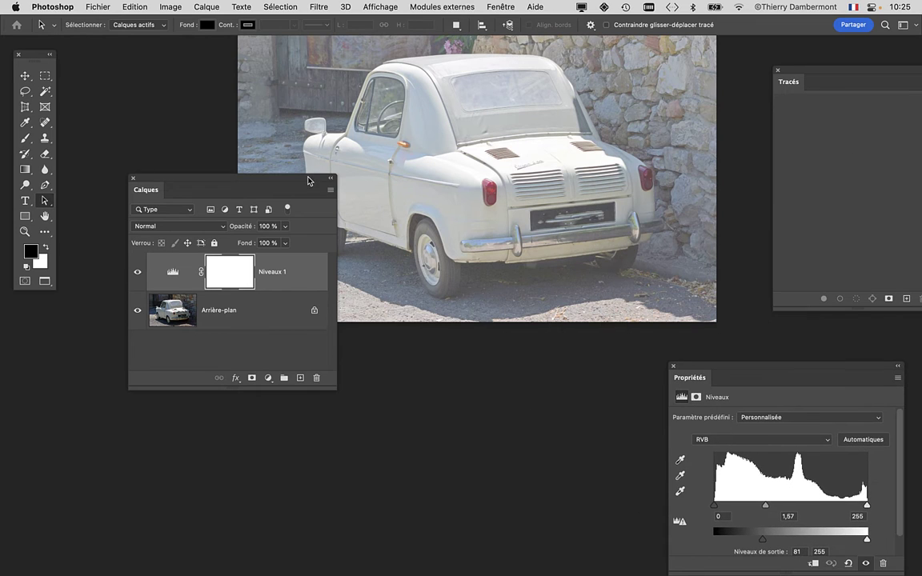
{"action": "left_click_drag", "start_coordinate": [308, 180], "coordinate": [149, 380]}
{"action": "left_click_drag", "start_coordinate": [720, 368], "coordinate": [720, 225]}
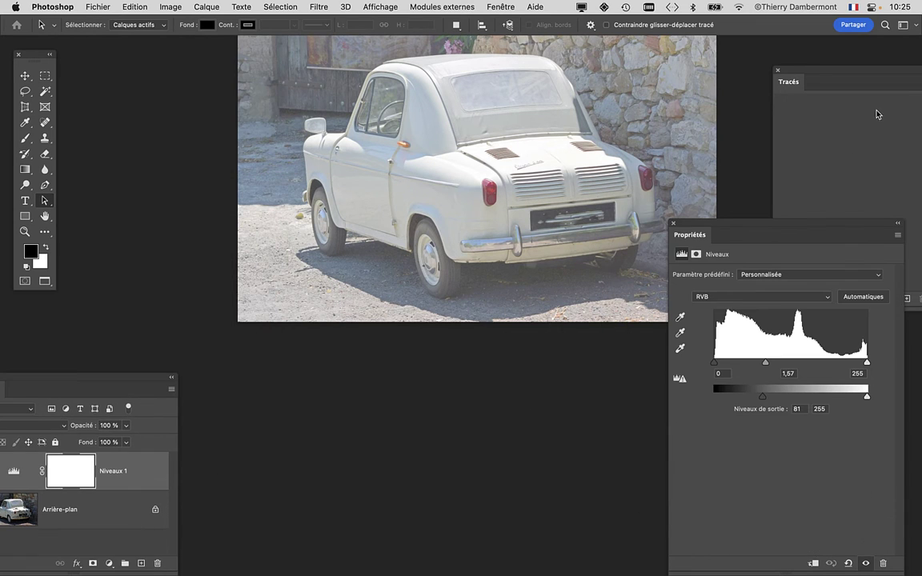
{"action": "left_click", "coordinate": [675, 225]}
{"action": "left_click_drag", "start_coordinate": [798, 72], "coordinate": [594, 106]}
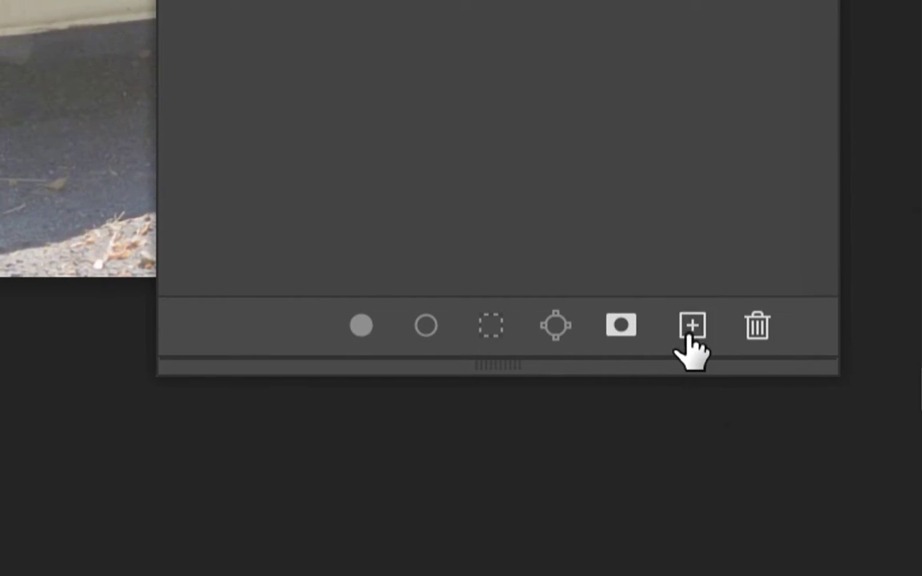
Step: Create a new empty path and zoom in closely on the car's front window pillar
{"action": "left_click", "coordinate": [689, 328]}
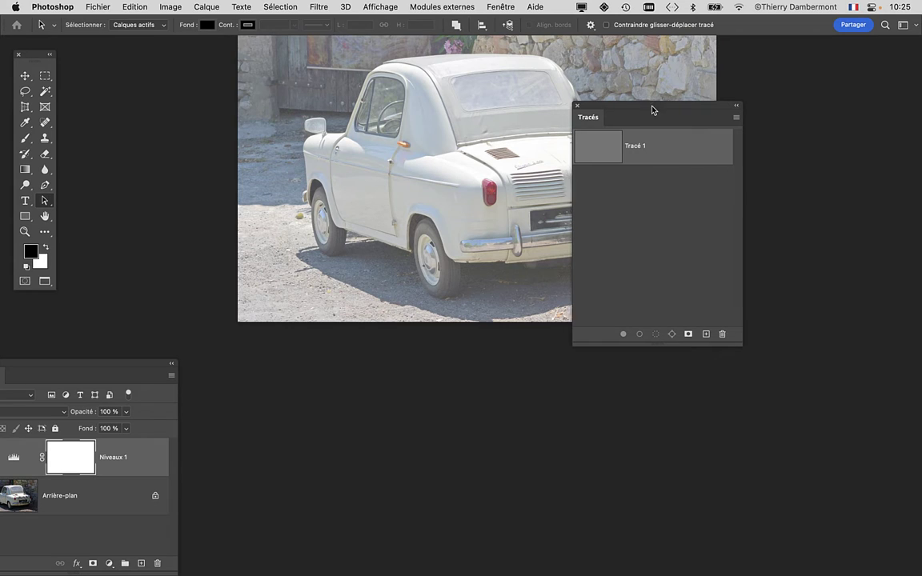
{"action": "left_click_drag", "start_coordinate": [653, 110], "coordinate": [783, 146]}
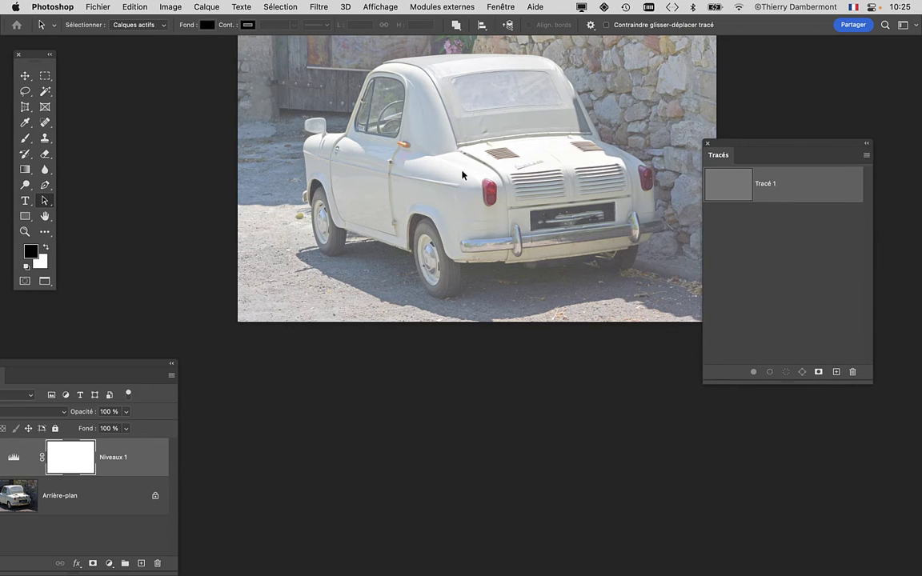
{"action": "scroll", "coordinate": [448, 164], "scroll_direction": "up", "scroll_amount": 5}
{"action": "left_click_drag", "start_coordinate": [481, 262], "coordinate": [660, 348]}
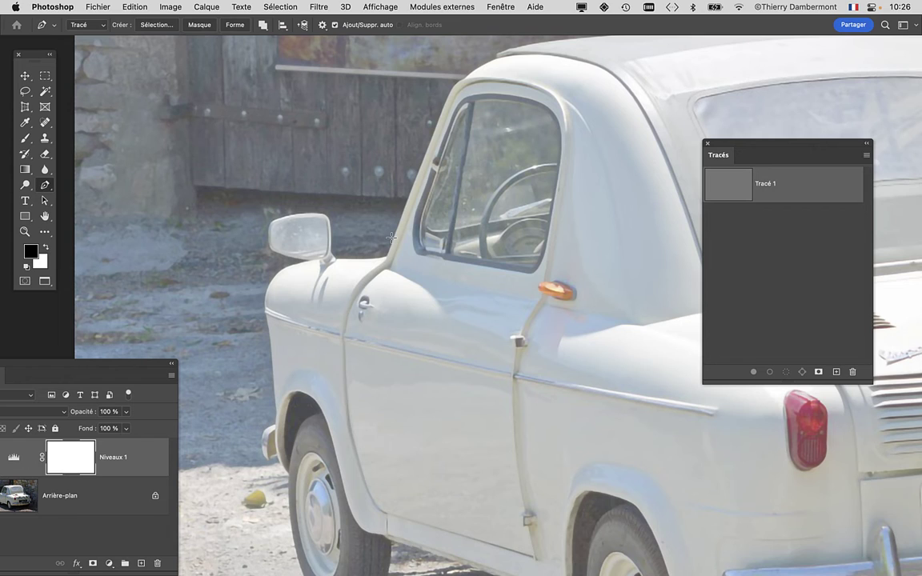
{"action": "scroll", "coordinate": [400, 239], "scroll_direction": "up", "scroll_amount": 1}
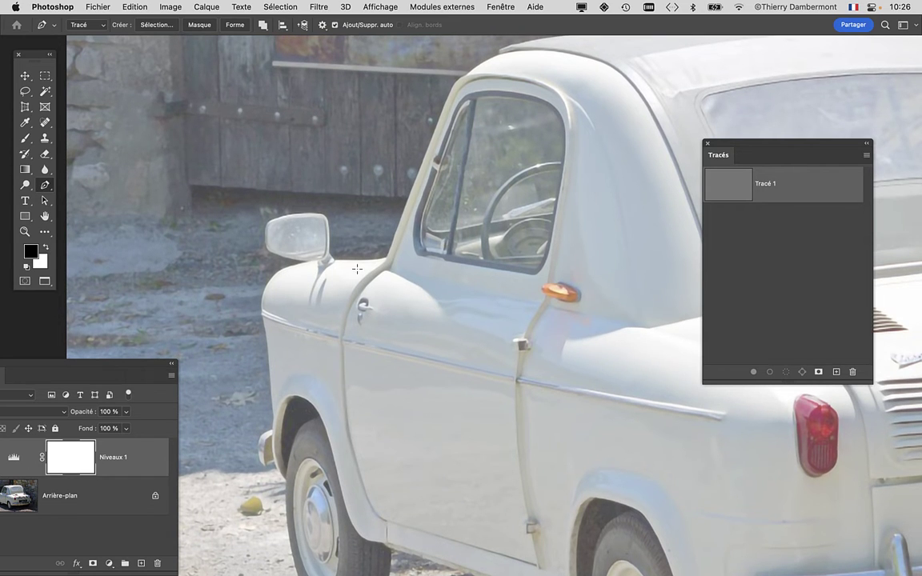
{"action": "scroll", "coordinate": [357, 269], "scroll_direction": "up", "scroll_amount": 1}
{"action": "scroll", "coordinate": [371, 264], "scroll_direction": "up", "scroll_amount": 1}
{"action": "mouse_move", "coordinate": [439, 277]}
{"action": "left_mouse_down"}
{"action": "mouse_move", "coordinate": [315, 448]}
{"action": "mouse_move", "coordinate": [352, 391]}
{"action": "mouse_move", "coordinate": [543, 270]}
{"action": "mouse_move", "coordinate": [493, 275]}
{"action": "left_mouse_up"}
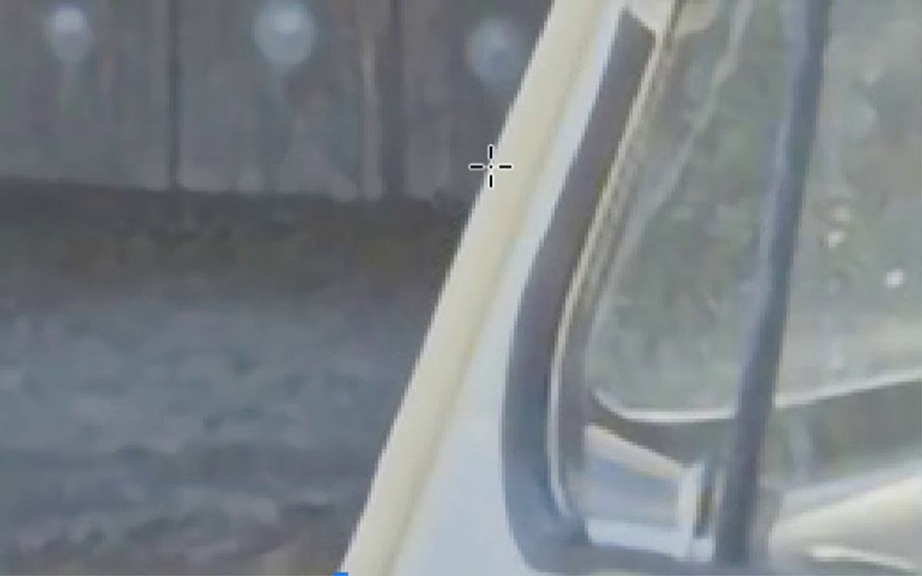
Step: Trace curved anchors up the front window pillar to its top bend
{"action": "left_click_drag", "start_coordinate": [490, 167], "coordinate": [484, 183]}
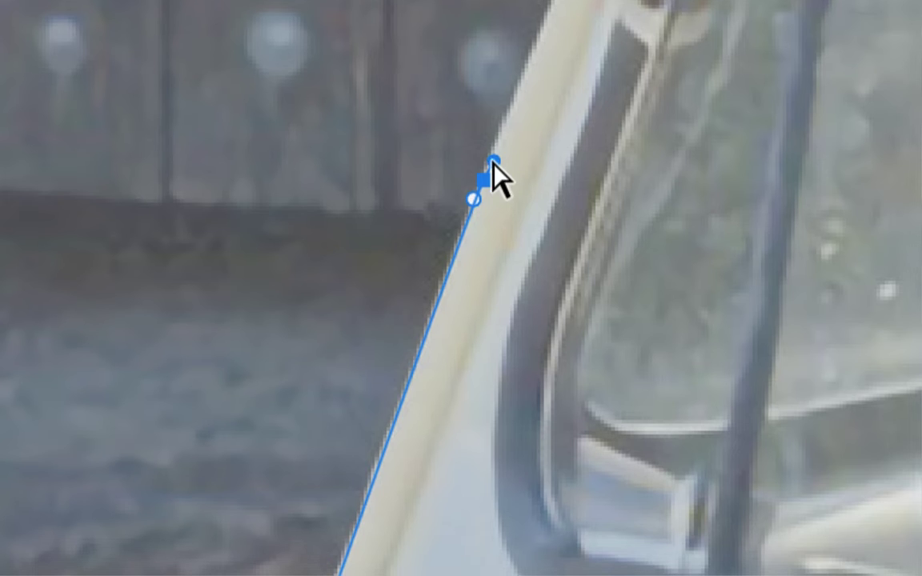
{"action": "mouse_move", "coordinate": [493, 160]}
{"action": "left_mouse_down"}
{"action": "mouse_move", "coordinate": [490, 198]}
{"action": "mouse_move", "coordinate": [475, 202]}
{"action": "left_mouse_up"}
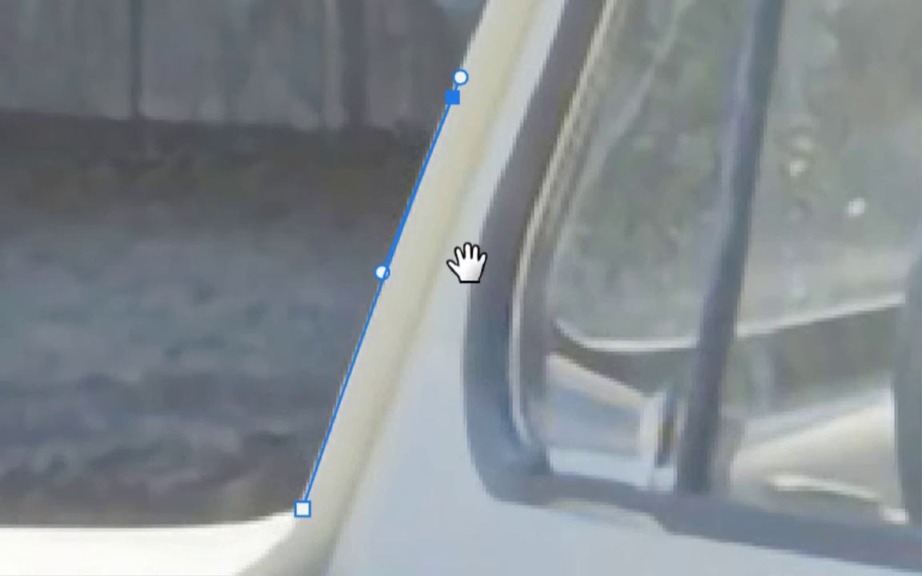
{"action": "left_click_drag", "start_coordinate": [469, 263], "coordinate": [391, 436]}
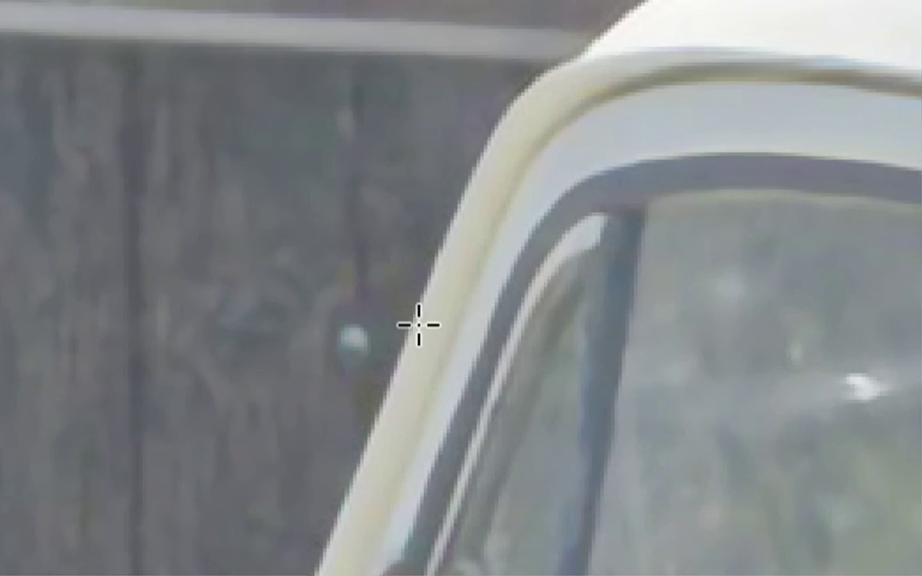
{"action": "left_click", "coordinate": [419, 324]}
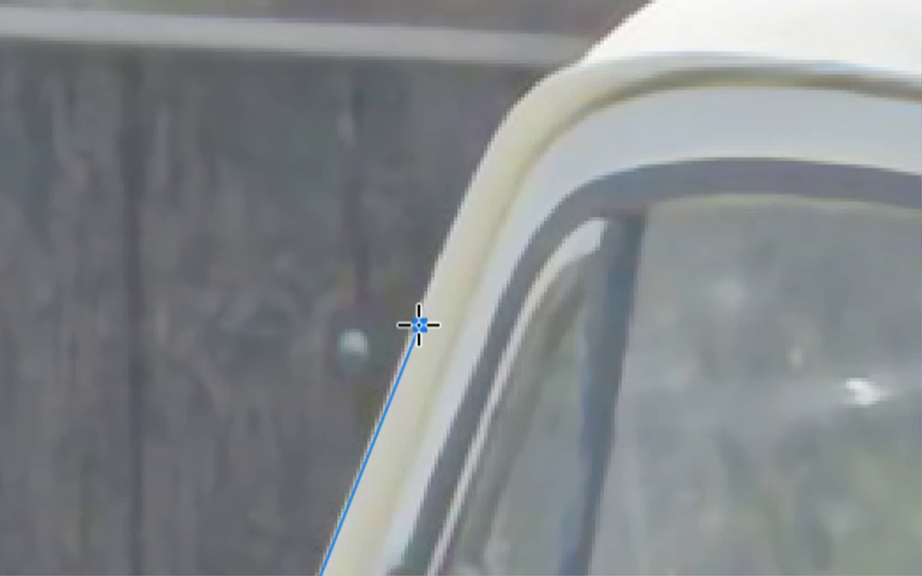
{"action": "left_click_drag", "start_coordinate": [419, 324], "coordinate": [415, 352]}
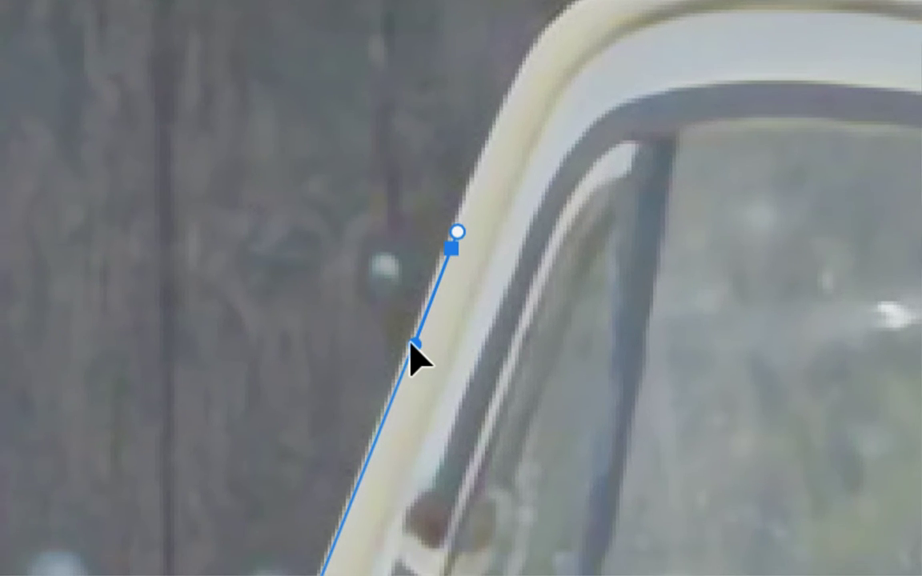
{"action": "scroll", "coordinate": [469, 247], "scroll_direction": "up", "scroll_amount": 5}
{"action": "scroll", "coordinate": [447, 263], "scroll_direction": "down", "scroll_amount": 2}
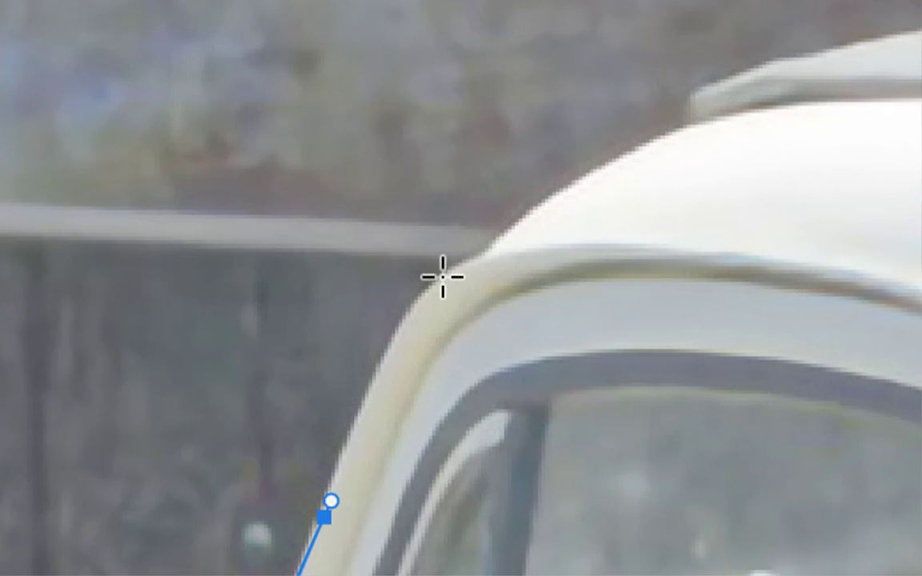
{"action": "left_click_drag", "start_coordinate": [442, 279], "coordinate": [432, 289]}
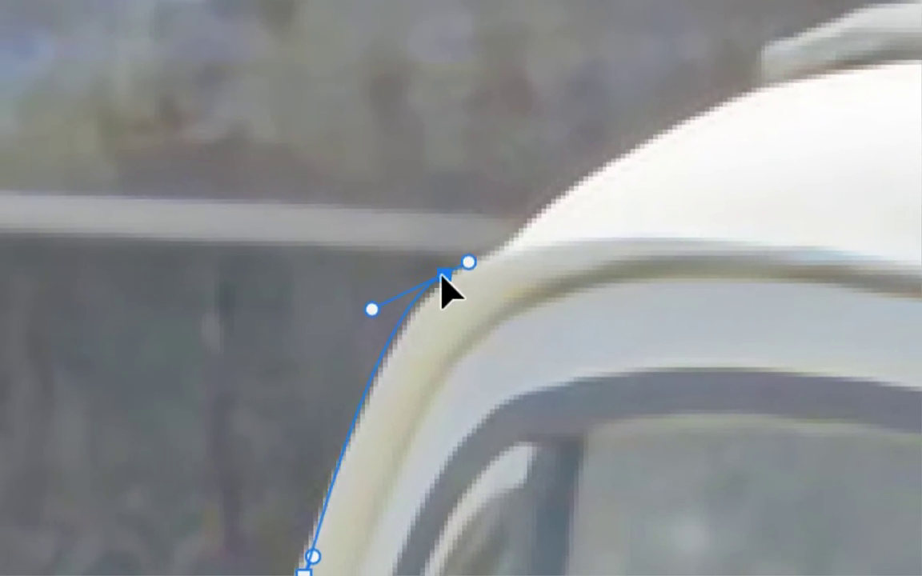
{"action": "left_click_drag", "start_coordinate": [445, 275], "coordinate": [428, 296]}
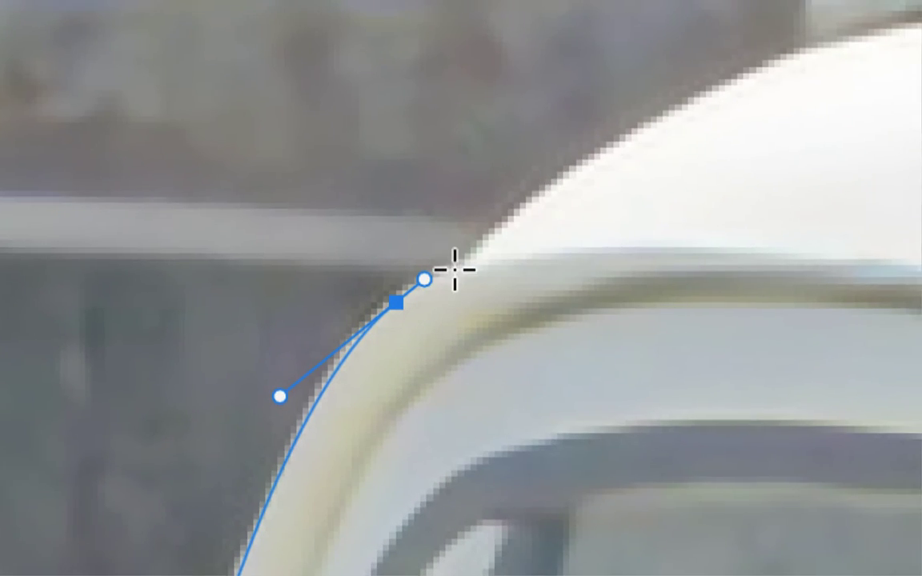
Step: Continue the path with curved anchors along the roof edge past the roof step
{"action": "left_click", "coordinate": [454, 269]}
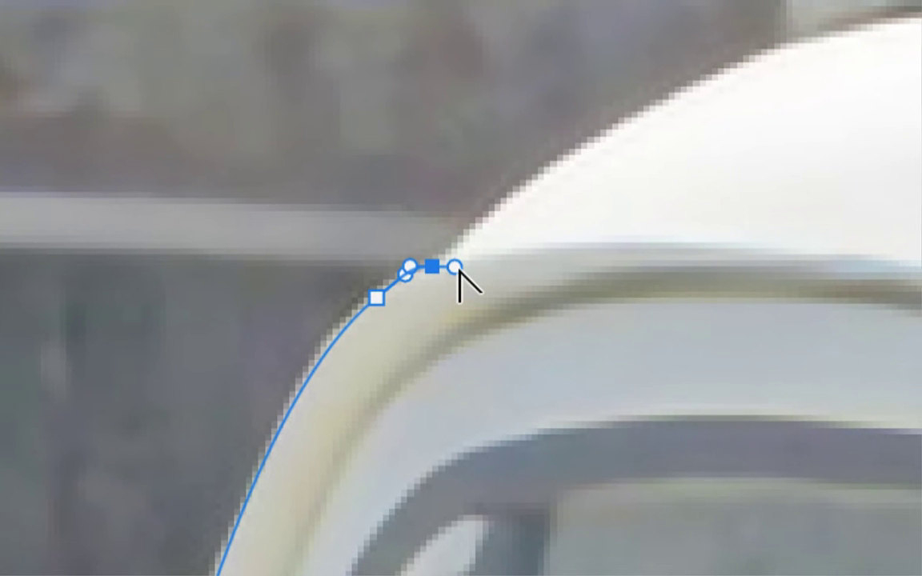
{"action": "left_click_drag", "start_coordinate": [458, 268], "coordinate": [461, 263]}
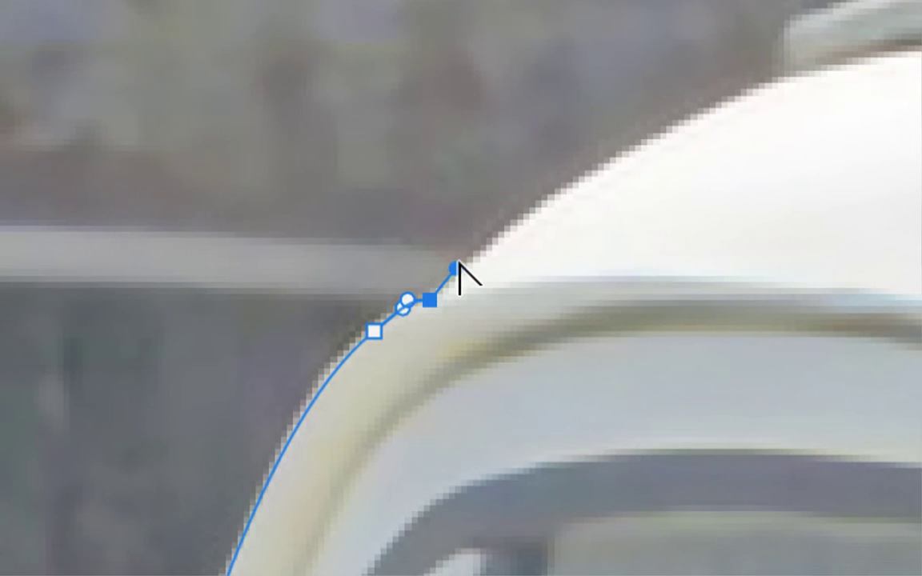
{"action": "left_click_drag", "start_coordinate": [458, 265], "coordinate": [461, 270]}
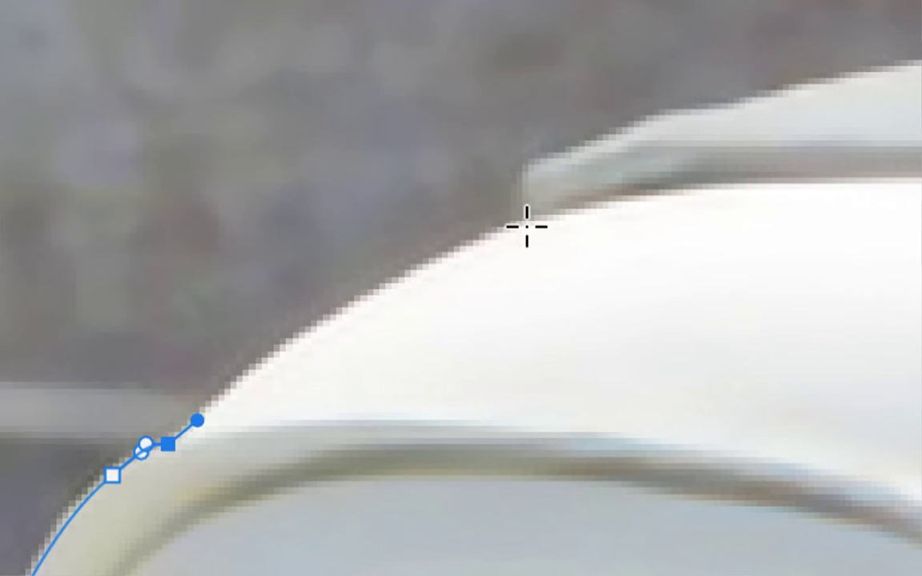
{"action": "left_click", "coordinate": [526, 225]}
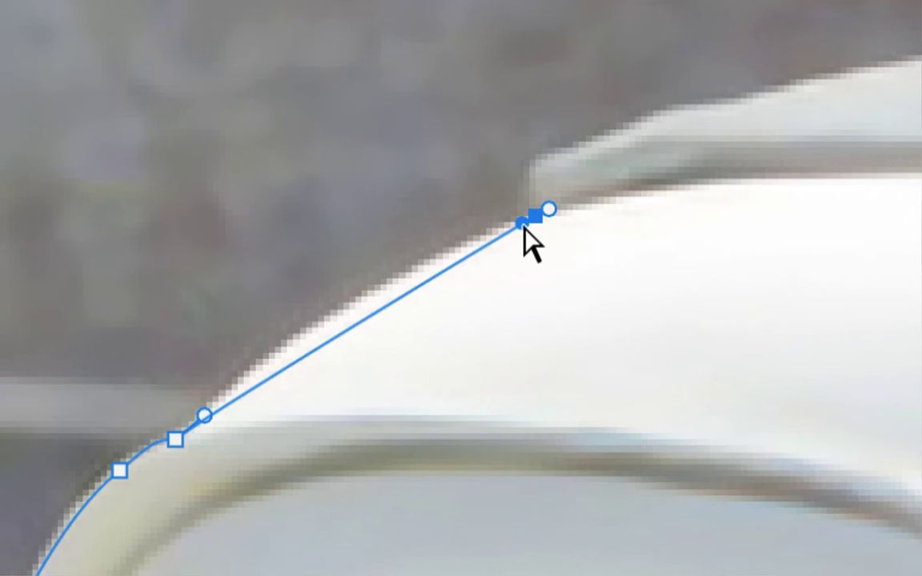
{"action": "left_click_drag", "start_coordinate": [525, 225], "coordinate": [487, 236]}
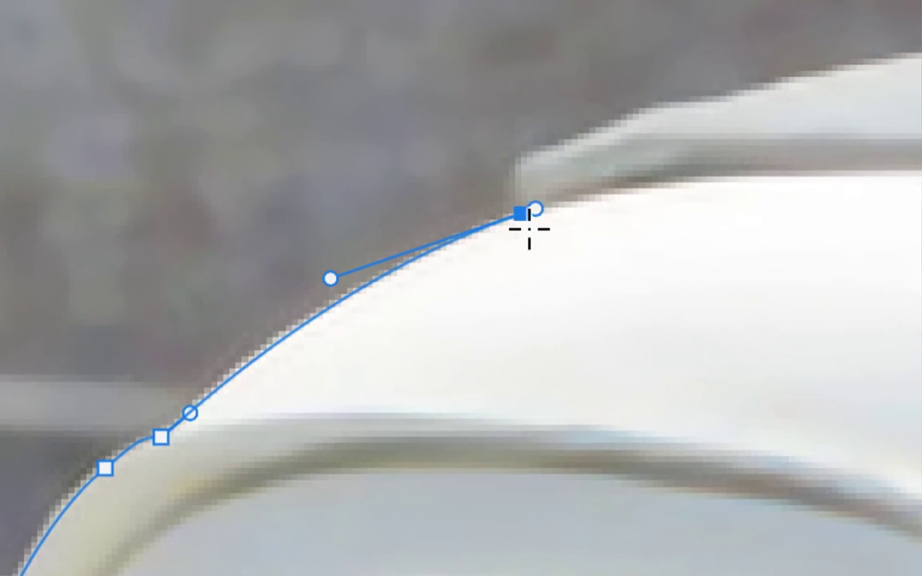
{"action": "left_click_drag", "start_coordinate": [527, 222], "coordinate": [524, 213]}
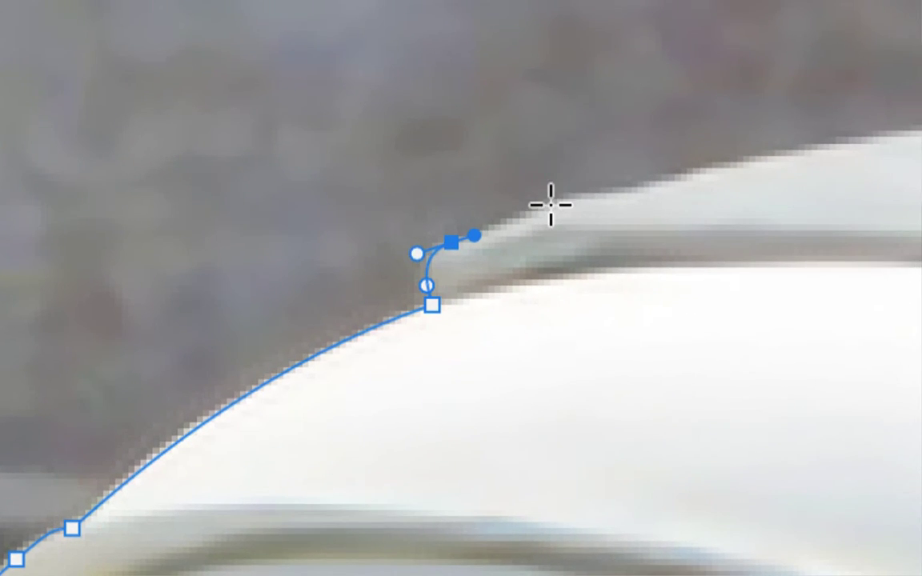
{"action": "mouse_move", "coordinate": [551, 202]}
{"action": "left_mouse_down"}
{"action": "mouse_move", "coordinate": [556, 216]}
{"action": "mouse_move", "coordinate": [574, 196]}
{"action": "left_mouse_up"}
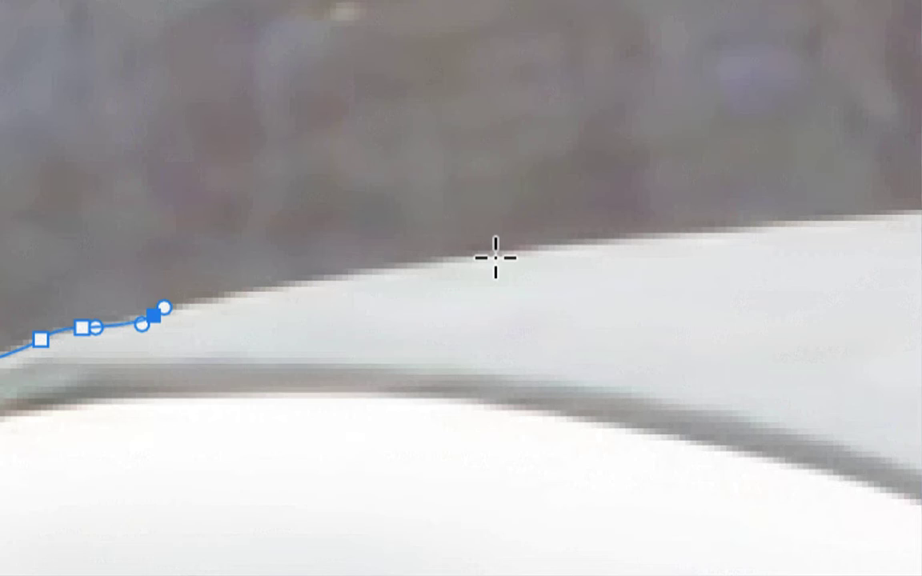
{"action": "left_click_drag", "start_coordinate": [493, 256], "coordinate": [500, 258]}
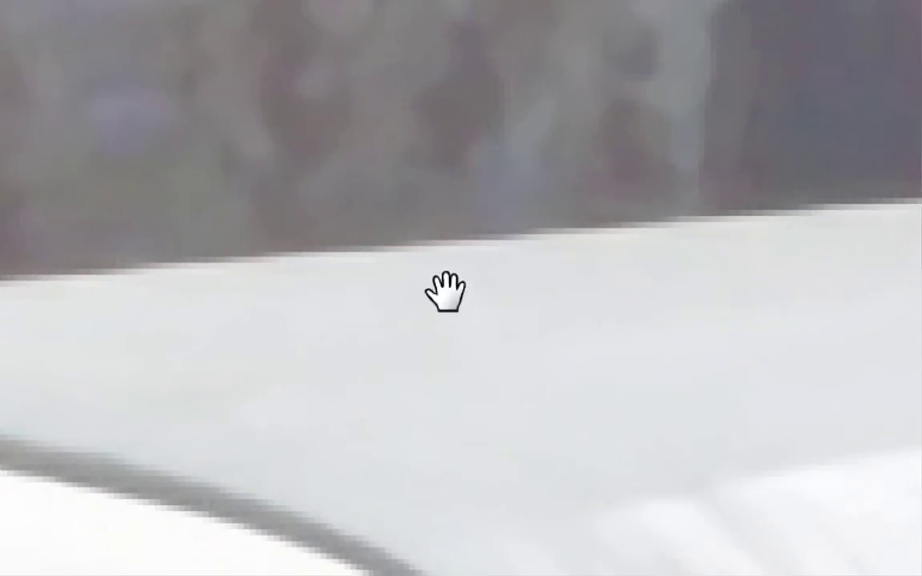
{"action": "left_click_drag", "start_coordinate": [474, 281], "coordinate": [404, 300]}
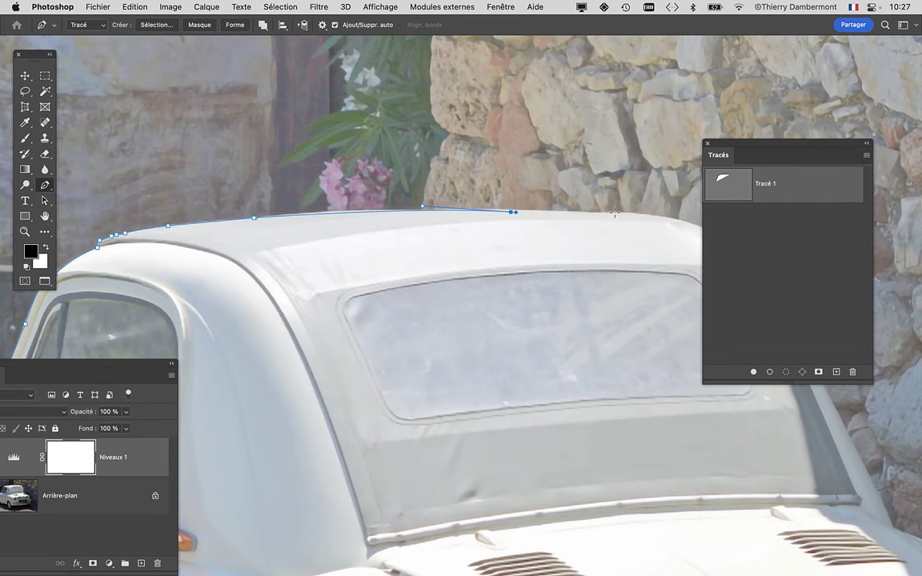
Step: Add anchors at the rear roof corner and partway down the back pillar, nudging the corner anchor onto the edge
{"action": "left_click_drag", "start_coordinate": [627, 217], "coordinate": [417, 251]}
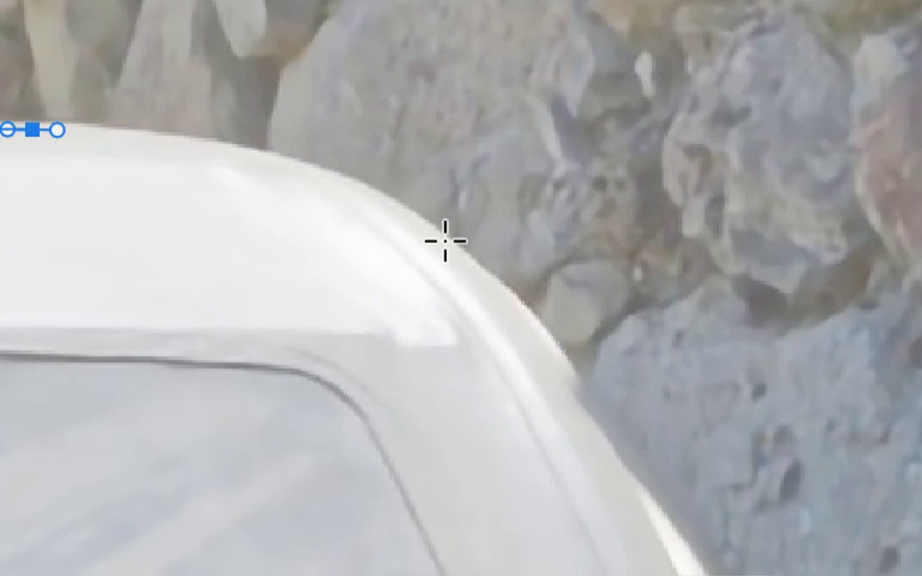
{"action": "mouse_move", "coordinate": [435, 226]}
{"action": "left_mouse_down"}
{"action": "mouse_move", "coordinate": [448, 242]}
{"action": "mouse_move", "coordinate": [416, 222]}
{"action": "left_mouse_up"}
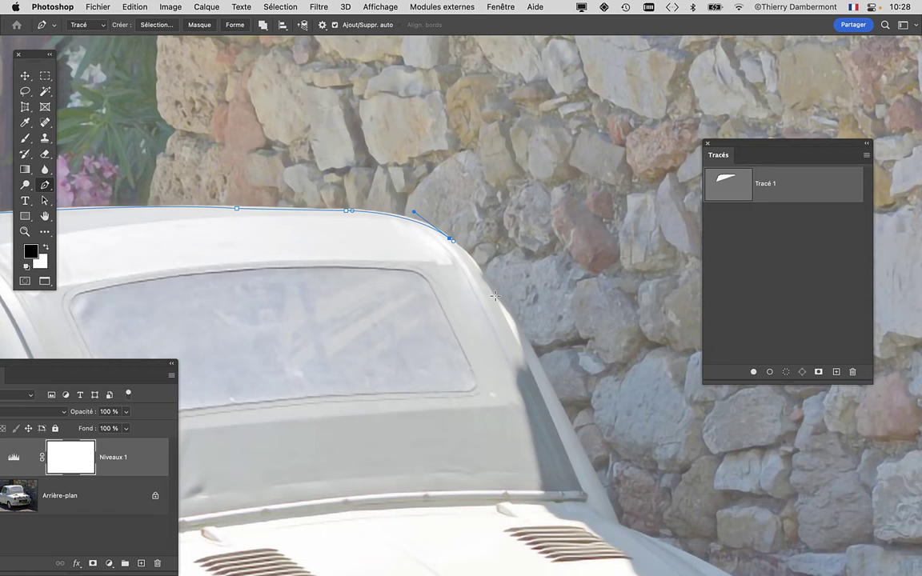
{"action": "scroll", "coordinate": [510, 318], "scroll_direction": "up", "scroll_amount": 2}
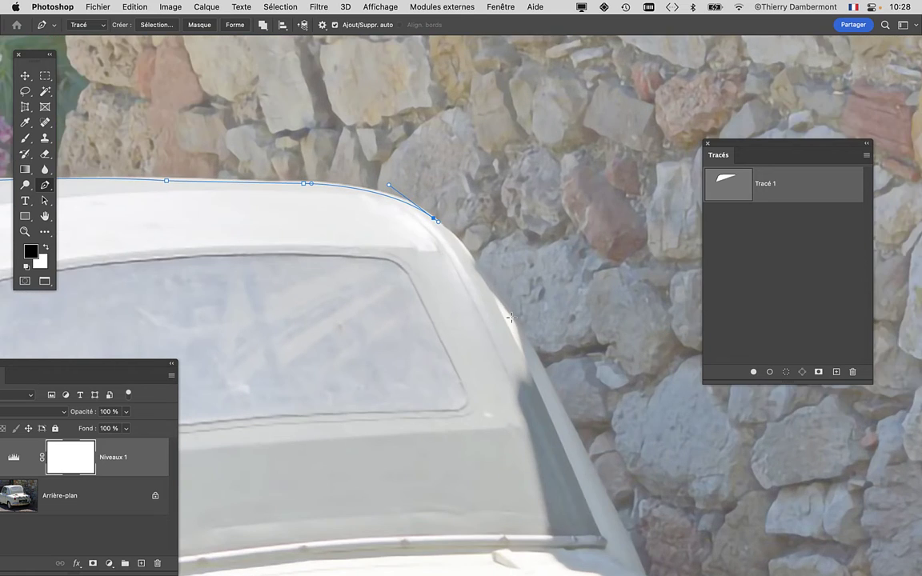
{"action": "left_click_drag", "start_coordinate": [502, 322], "coordinate": [500, 252]}
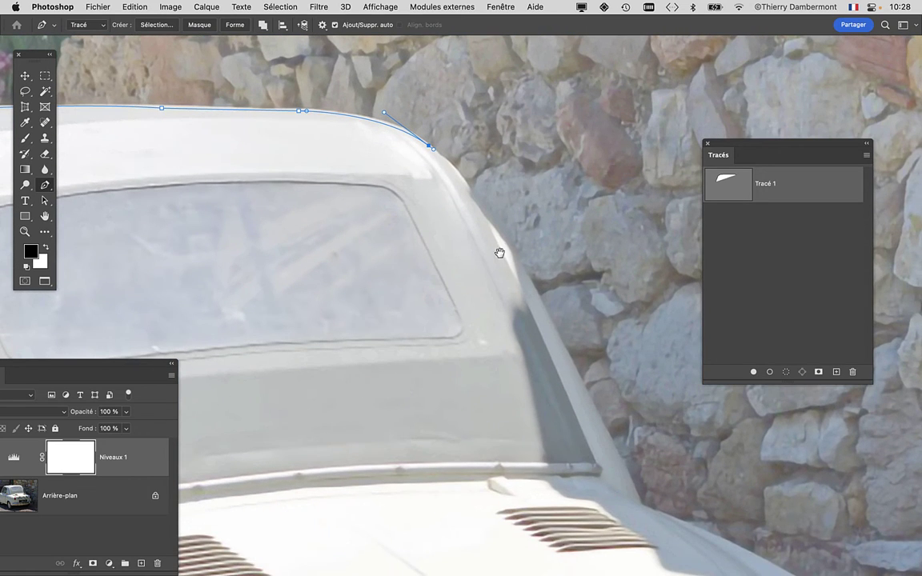
{"action": "left_click", "coordinate": [552, 323]}
{"action": "left_click_drag", "start_coordinate": [451, 158], "coordinate": [458, 160]}
{"action": "left_click_drag", "start_coordinate": [549, 320], "coordinate": [510, 250]}
{"action": "left_click", "coordinate": [458, 163], "text": "ctrl"}
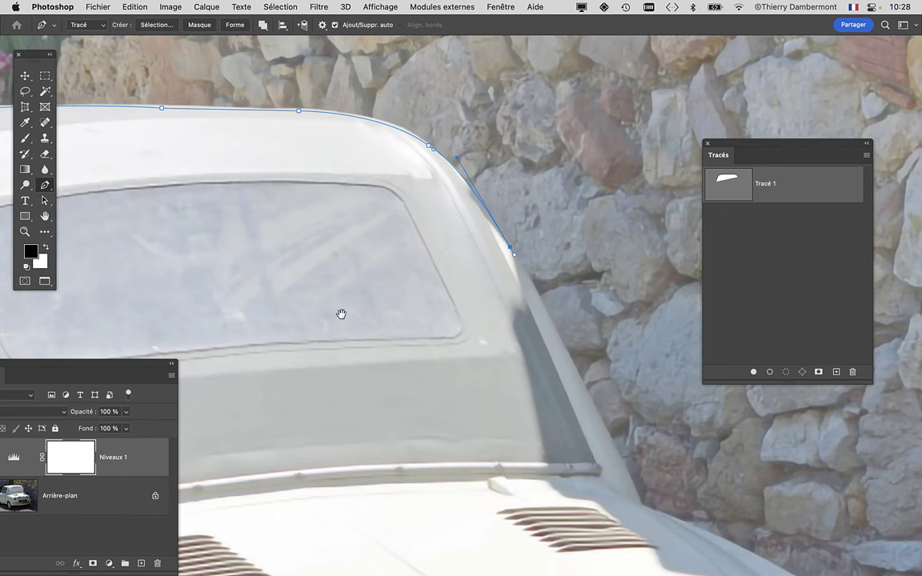
{"action": "left_click_drag", "start_coordinate": [341, 313], "coordinate": [550, 294]}
Step: Temporarily hide the Niveaux 1 adjustment to inspect the pillar edge, then show it again
{"action": "left_click_drag", "start_coordinate": [151, 367], "coordinate": [409, 278]}
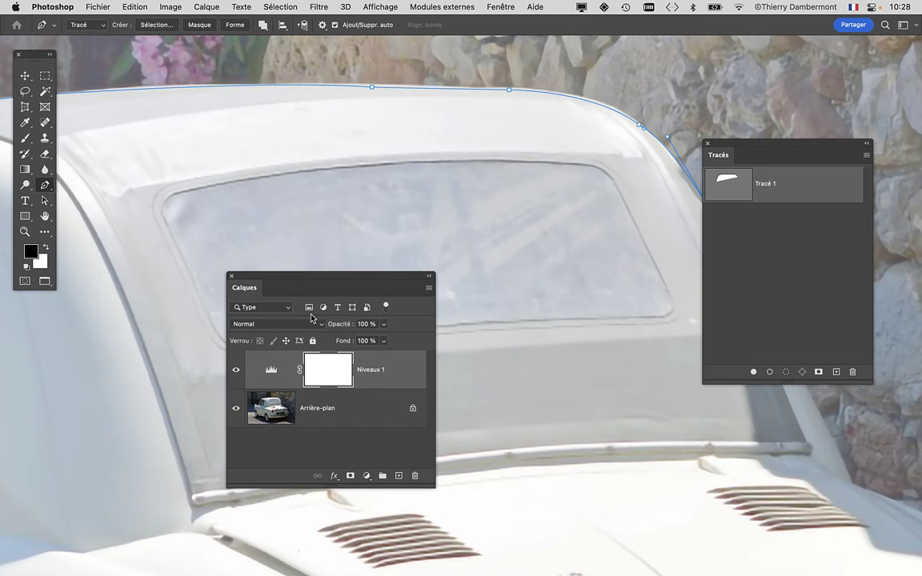
{"action": "left_click", "coordinate": [236, 370]}
{"action": "scroll", "coordinate": [649, 209], "scroll_direction": "up", "scroll_amount": 3}
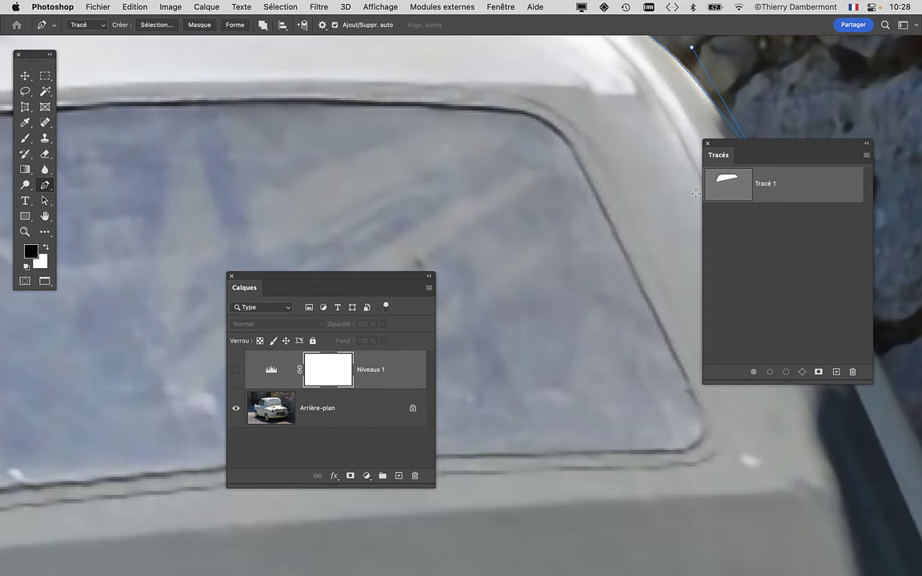
{"action": "left_click_drag", "start_coordinate": [726, 148], "coordinate": [859, 149]}
{"action": "scroll", "coordinate": [609, 230], "scroll_direction": "right", "scroll_amount": 3}
{"action": "scroll", "coordinate": [558, 260], "scroll_direction": "right", "scroll_amount": 3}
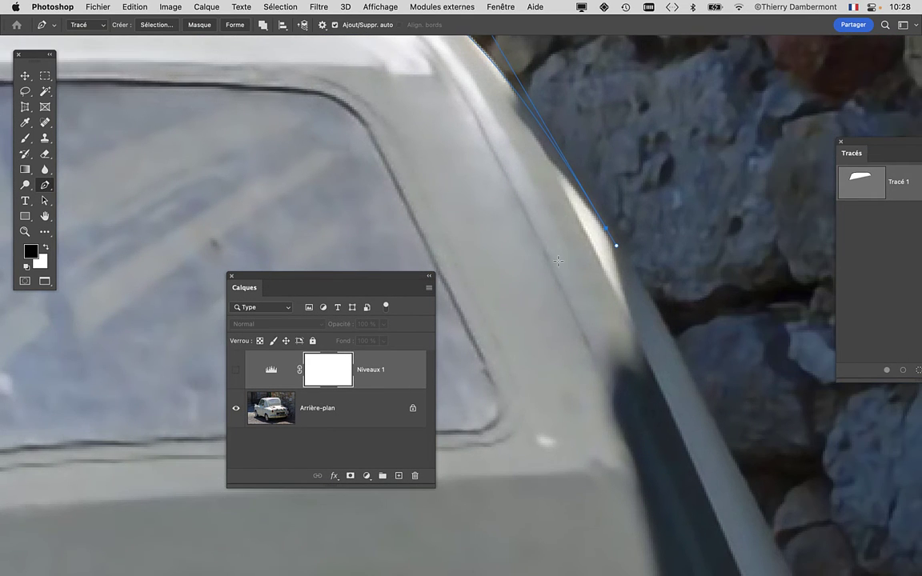
{"action": "scroll", "coordinate": [613, 309], "scroll_direction": "down", "scroll_amount": 2}
{"action": "scroll", "coordinate": [614, 309], "scroll_direction": "down", "scroll_amount": 2}
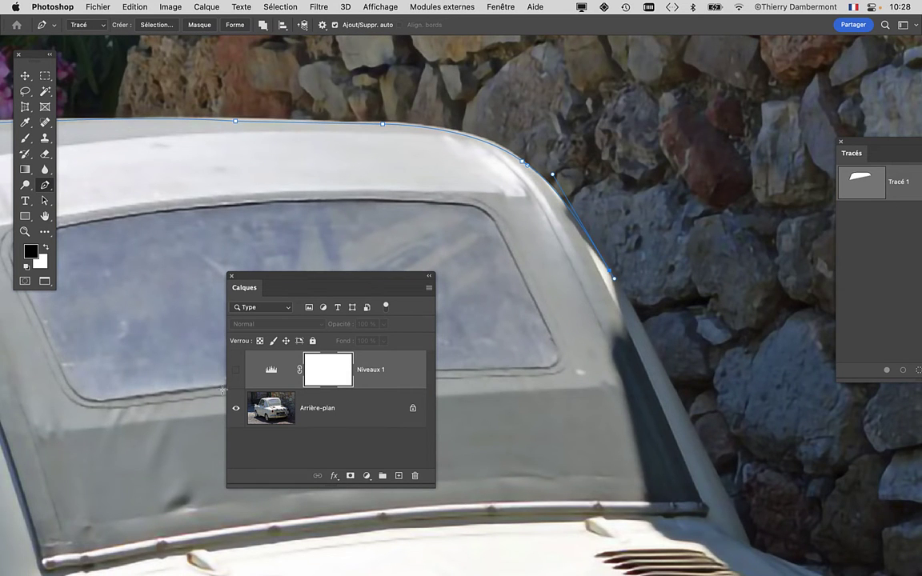
{"action": "left_click", "coordinate": [235, 370]}
Step: Add anchors down the rear pillar, ending with a corner point where it meets the body
{"action": "left_click_drag", "start_coordinate": [621, 392], "coordinate": [510, 220]}
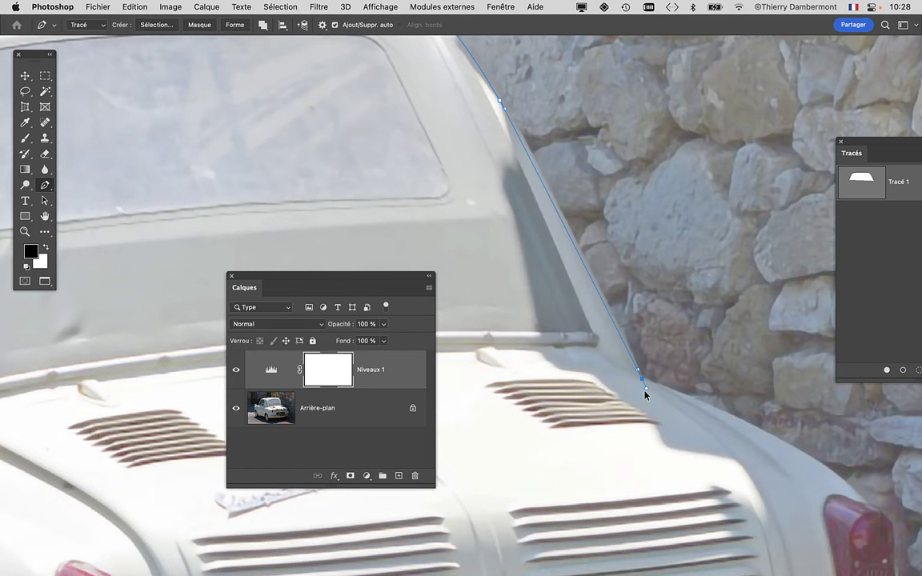
{"action": "scroll", "coordinate": [645, 391], "scroll_direction": "up", "scroll_amount": 3}
{"action": "scroll", "coordinate": [645, 388], "scroll_direction": "up", "scroll_amount": 3}
{"action": "scroll", "coordinate": [650, 382], "scroll_direction": "up", "scroll_amount": 2}
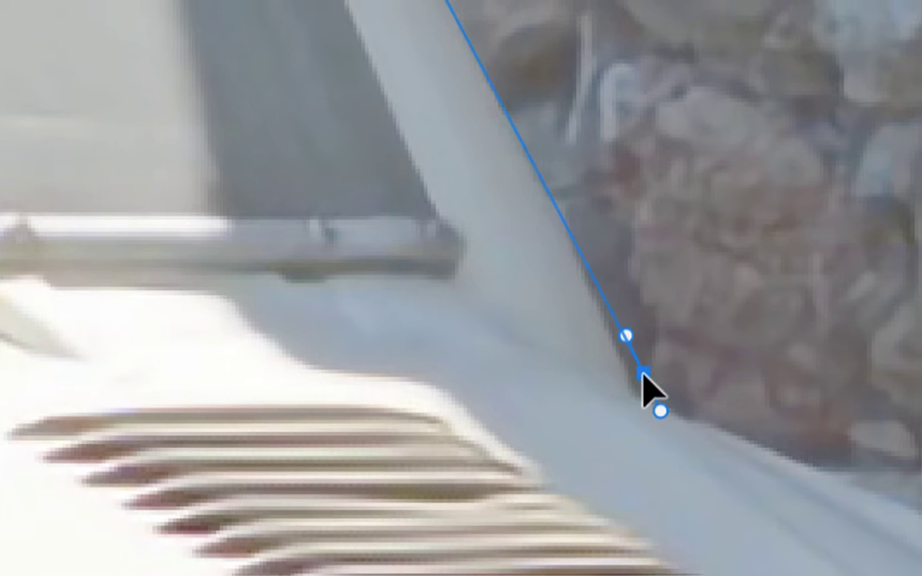
{"action": "scroll", "coordinate": [638, 381], "scroll_direction": "up", "scroll_amount": 3}
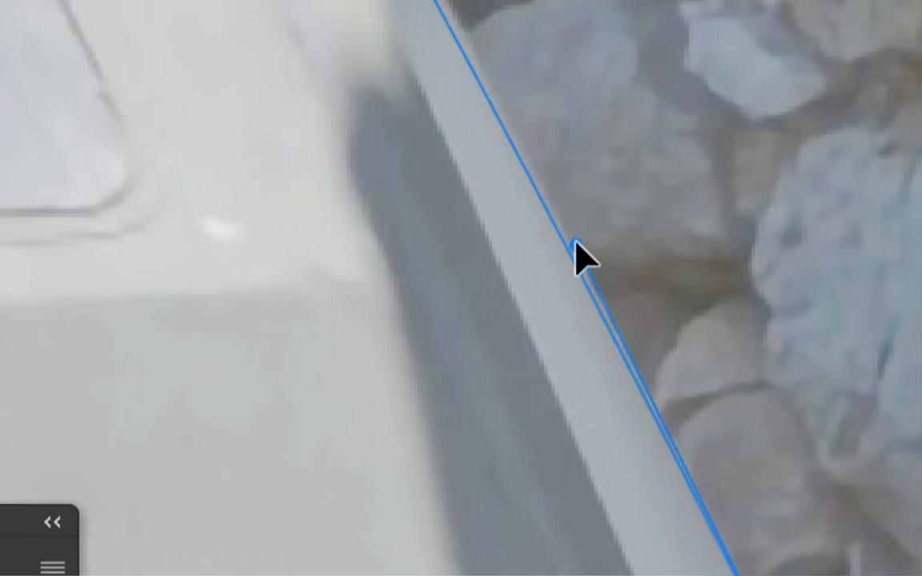
{"action": "left_click", "coordinate": [575, 237]}
{"action": "scroll", "coordinate": [572, 232], "scroll_direction": "up", "scroll_amount": 2}
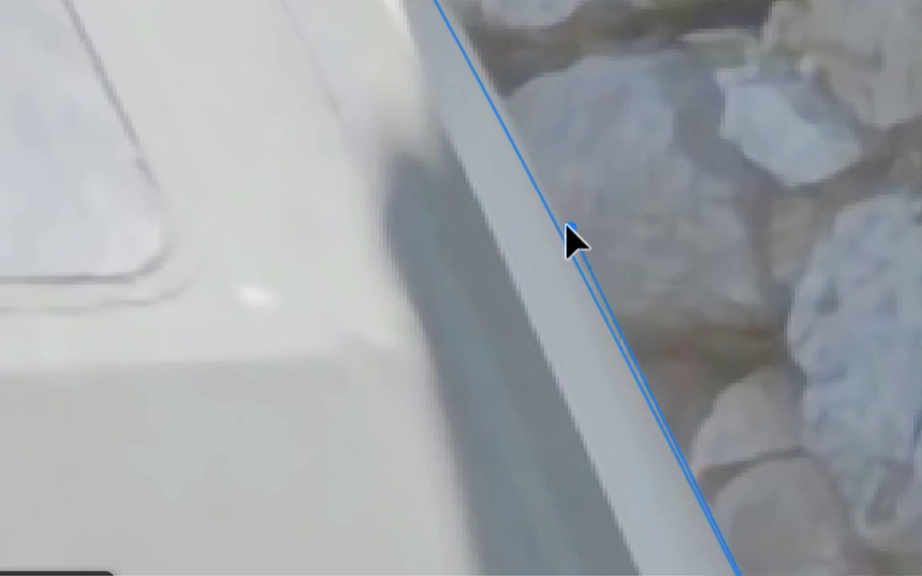
{"action": "scroll", "coordinate": [564, 216], "scroll_direction": "up", "scroll_amount": 3}
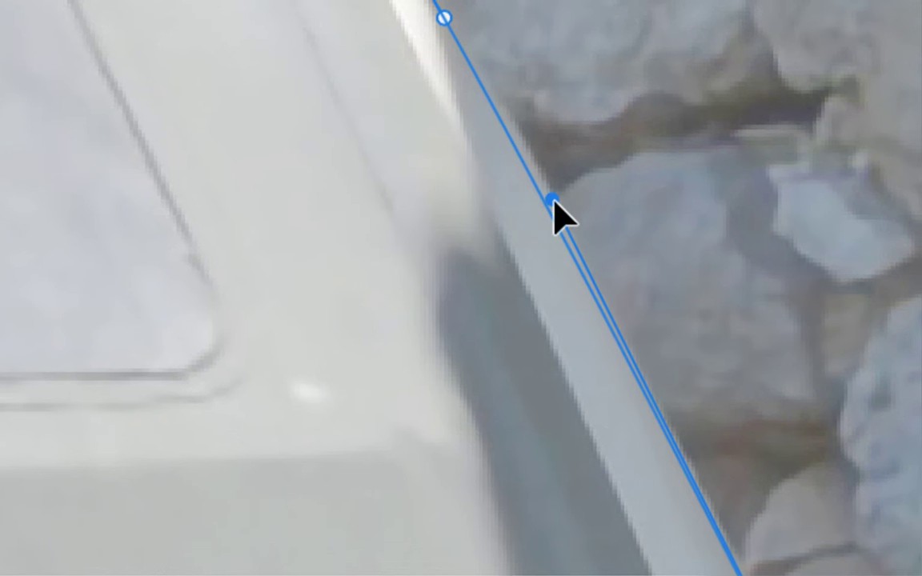
{"action": "scroll", "coordinate": [557, 215], "scroll_direction": "down", "scroll_amount": 3}
{"action": "scroll", "coordinate": [630, 372], "scroll_direction": "up", "scroll_amount": 2}
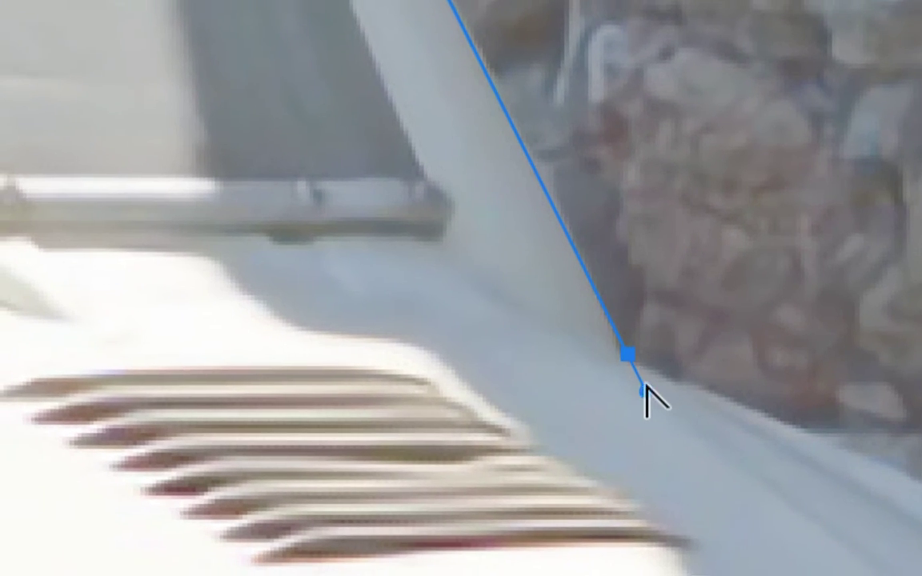
{"action": "left_click_drag", "start_coordinate": [647, 400], "coordinate": [655, 396]}
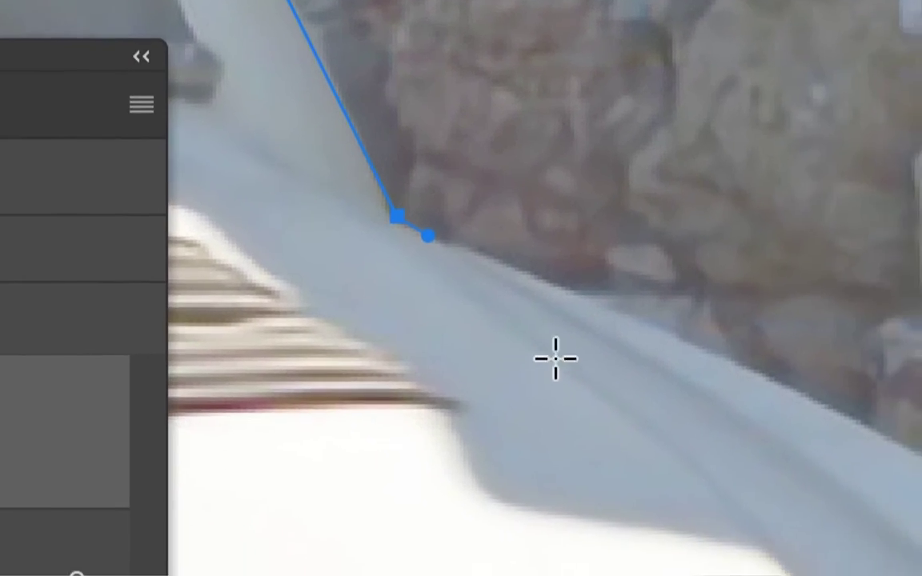
{"action": "scroll", "coordinate": [565, 370], "scroll_direction": "up", "scroll_amount": 2}
{"action": "left_click", "coordinate": [605, 375]}
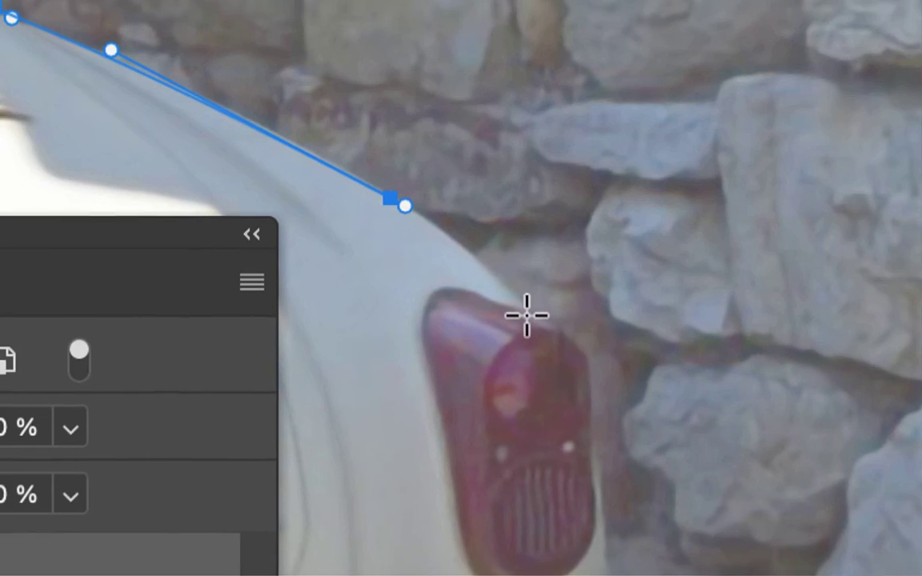
Step: Curve the path over the top of the tail light and around its outer edge
{"action": "left_click_drag", "start_coordinate": [526, 314], "coordinate": [541, 336]}
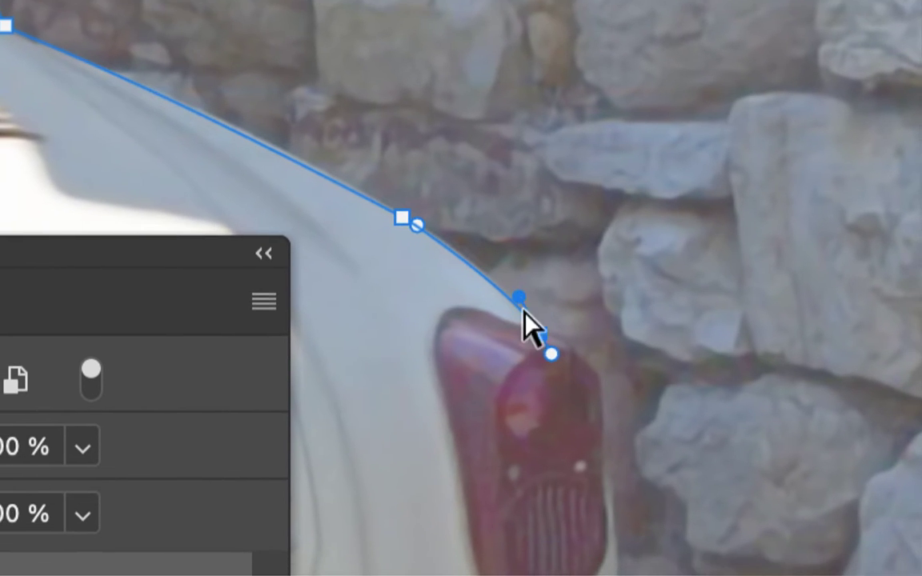
{"action": "left_click", "coordinate": [522, 310], "text": "alt"}
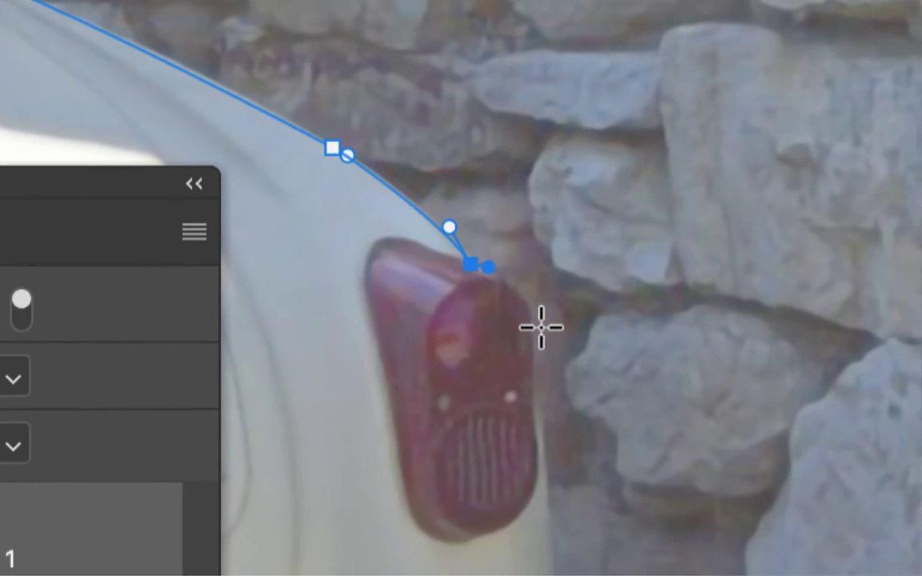
{"action": "left_click", "coordinate": [539, 327]}
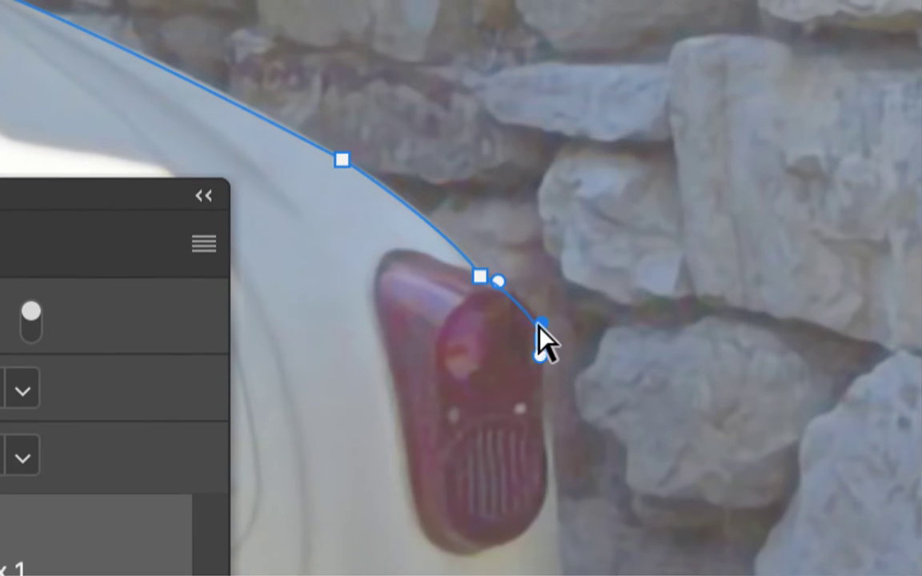
{"action": "left_click_drag", "start_coordinate": [539, 327], "coordinate": [544, 360]}
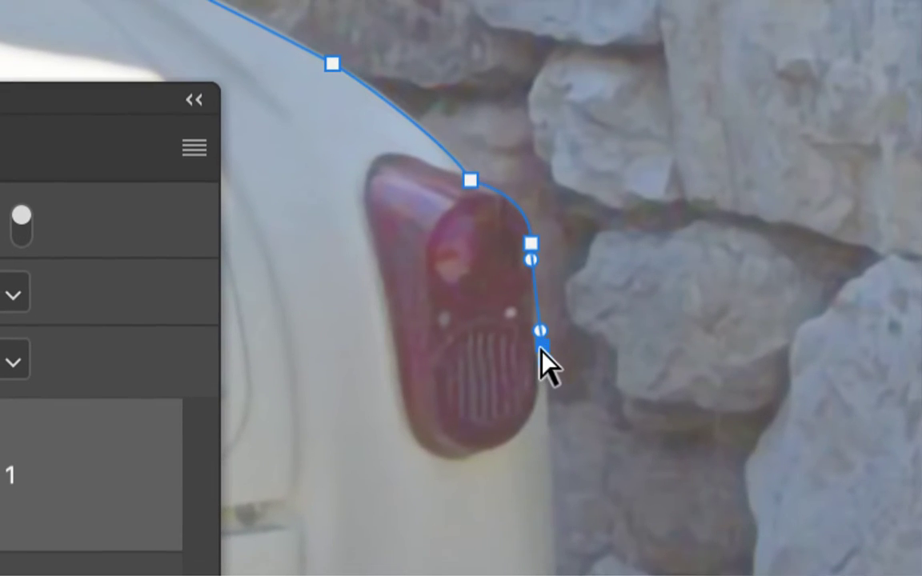
Step: Add anchors down the rear body corner, undoing and re-placing the misplaced lower-corner anchor
{"action": "scroll", "coordinate": [558, 353], "scroll_direction": "down", "scroll_amount": 5}
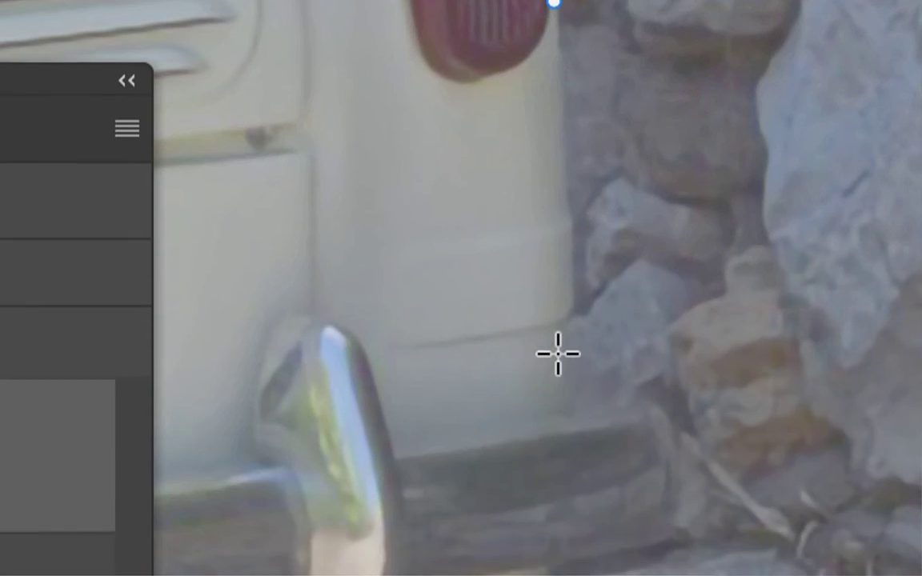
{"action": "left_click_drag", "start_coordinate": [560, 307], "coordinate": [560, 337]}
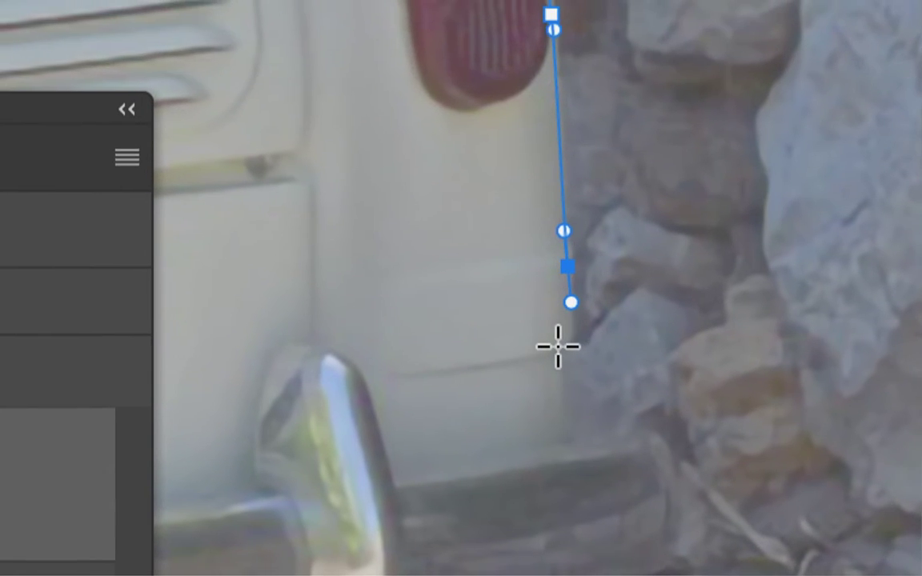
{"action": "left_click_drag", "start_coordinate": [561, 337], "coordinate": [559, 353]}
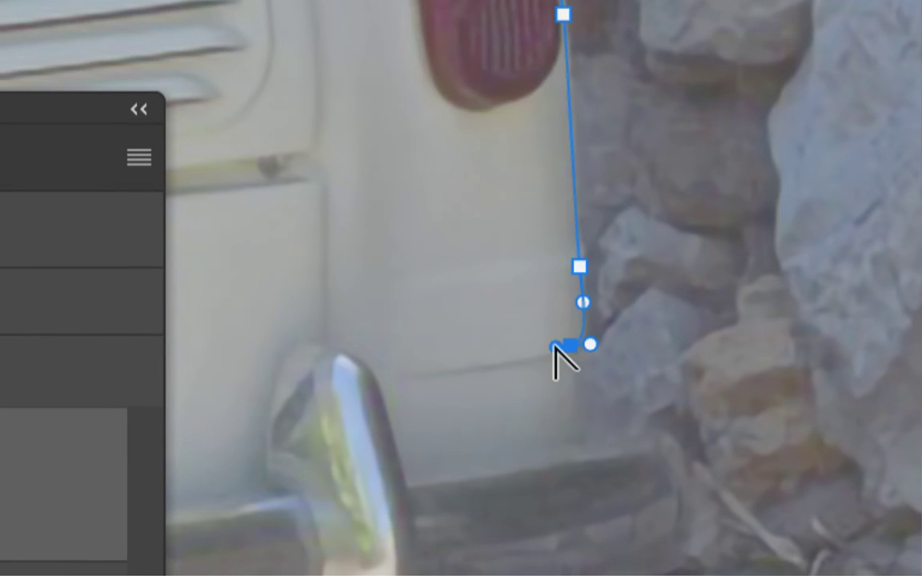
{"action": "left_click", "coordinate": [575, 386]}
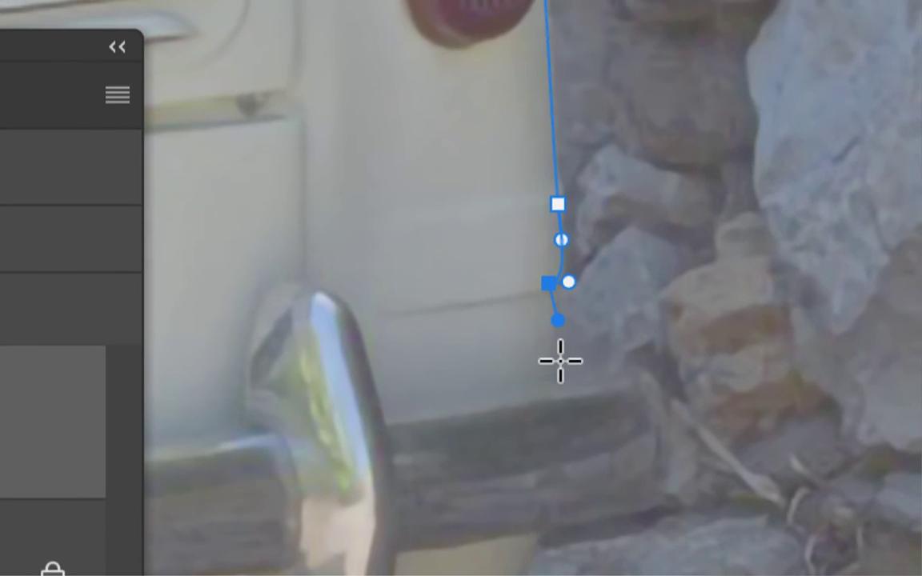
{"action": "left_click", "coordinate": [560, 356]}
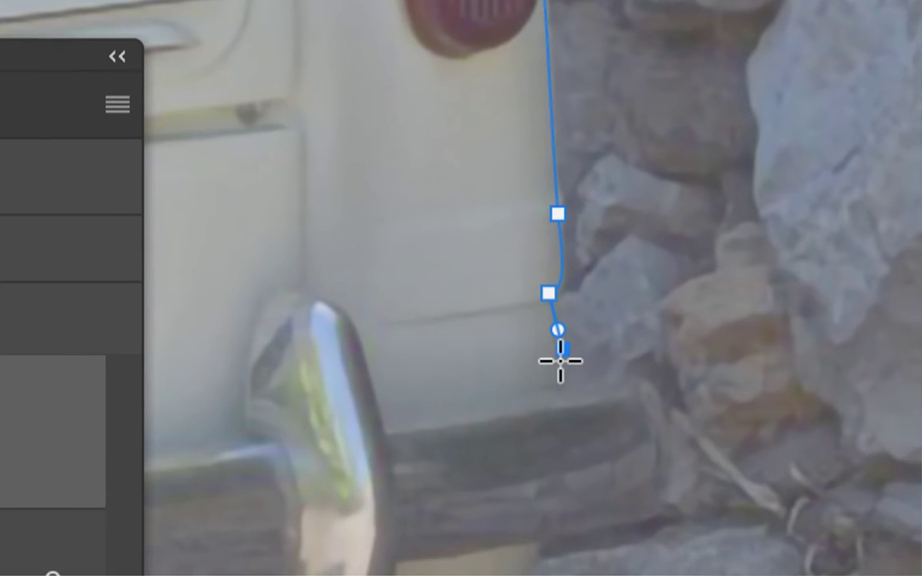
{"action": "key", "text": "ctrl+z"}
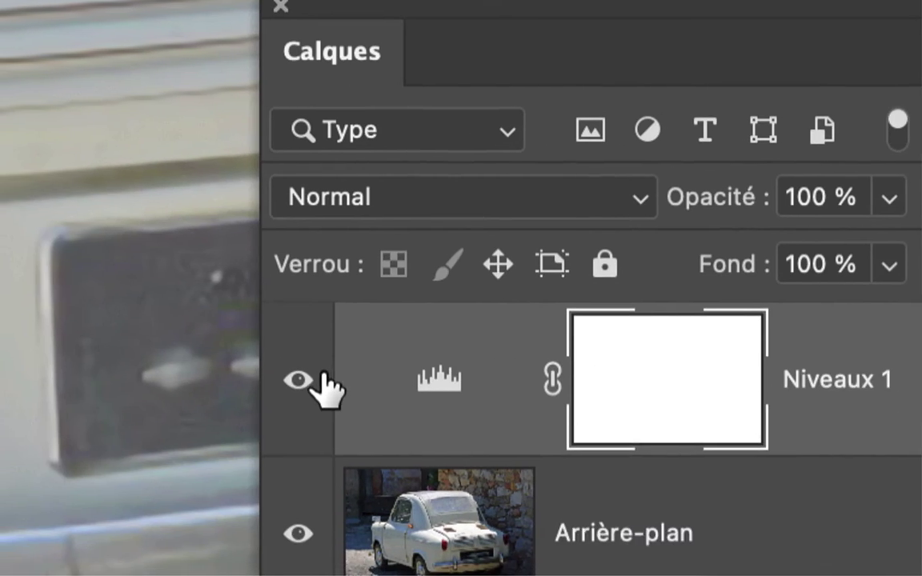
{"action": "left_click", "coordinate": [318, 370]}
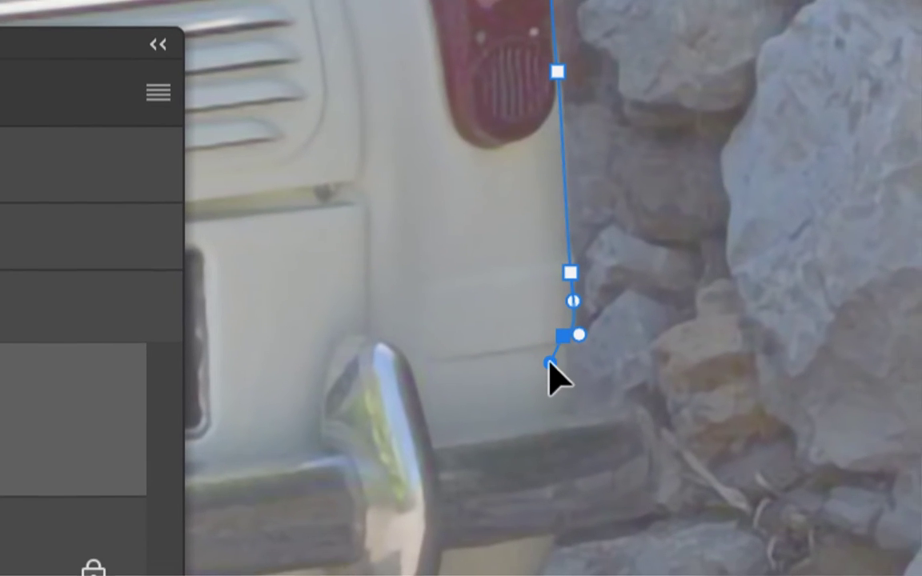
{"action": "left_click_drag", "start_coordinate": [555, 364], "coordinate": [555, 364]}
Step: Wrap the path around the bumper end to an anchor under it by the overrider
{"action": "left_click", "coordinate": [555, 364]}
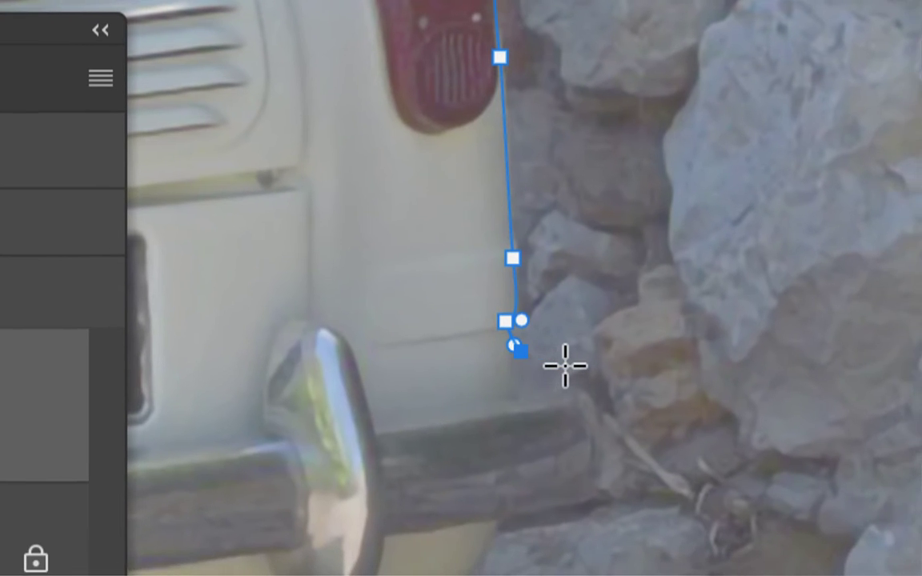
{"action": "left_click", "coordinate": [566, 366]}
{"action": "mouse_move", "coordinate": [566, 366]}
{"action": "left_mouse_down"}
{"action": "mouse_move", "coordinate": [584, 376]}
{"action": "mouse_move", "coordinate": [573, 397]}
{"action": "mouse_move", "coordinate": [577, 390]}
{"action": "left_mouse_up"}
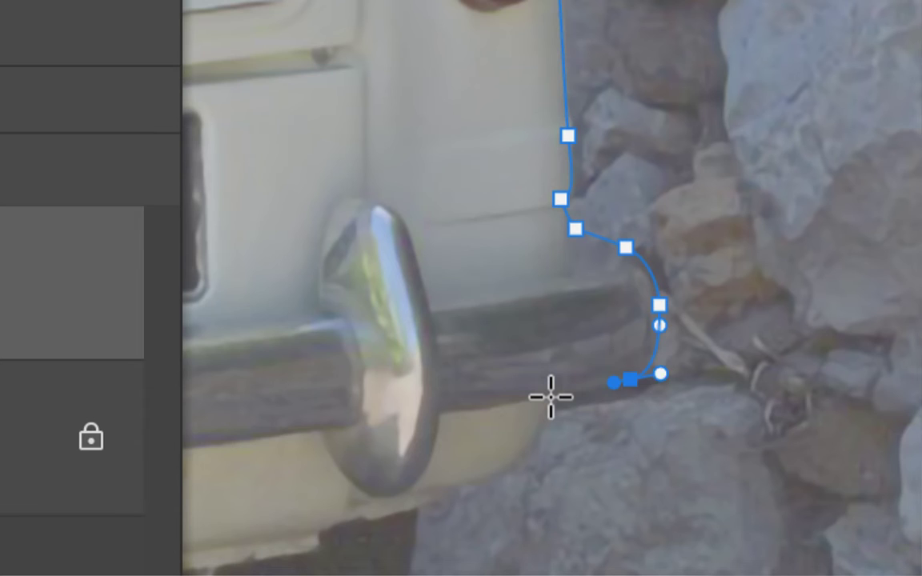
{"action": "left_click", "coordinate": [550, 396]}
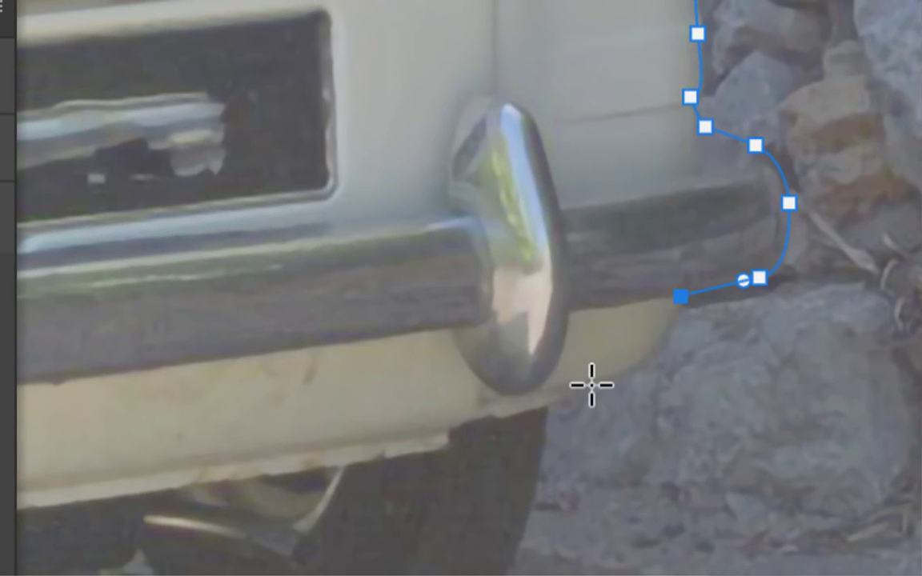
{"action": "mouse_move", "coordinate": [591, 384]}
{"action": "left_mouse_down"}
{"action": "mouse_move", "coordinate": [605, 396]}
{"action": "mouse_move", "coordinate": [584, 390]}
{"action": "left_mouse_up"}
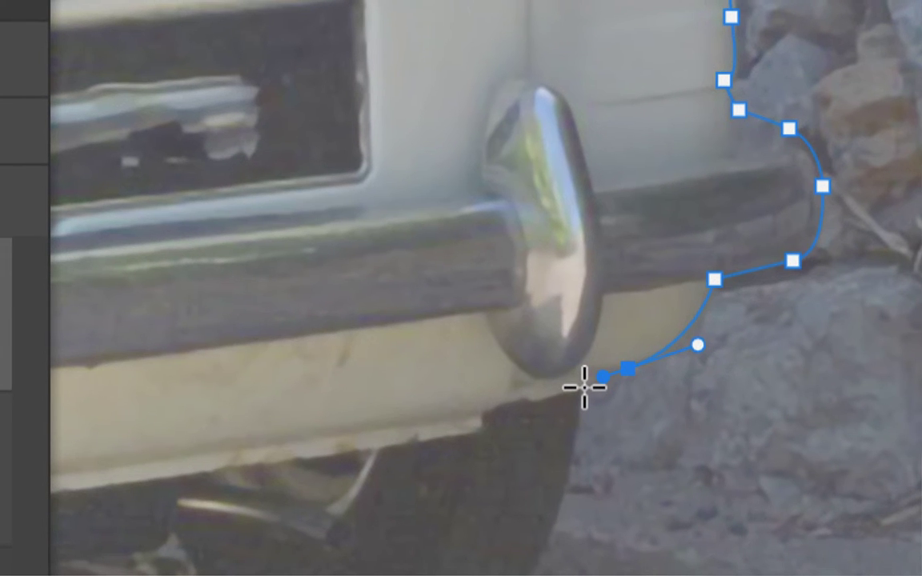
{"action": "left_click", "coordinate": [584, 387]}
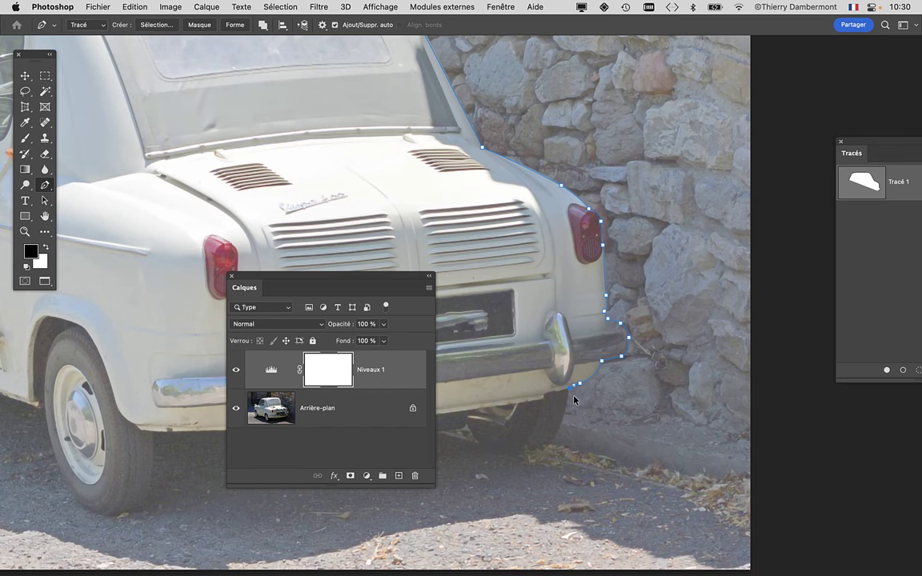
Step: Curve the last segment down beside the wheel and shorten its anchor's handle
{"action": "scroll", "coordinate": [574, 395], "scroll_direction": "down", "scroll_amount": 5}
{"action": "scroll", "coordinate": [574, 396], "scroll_direction": "left", "scroll_amount": 5}
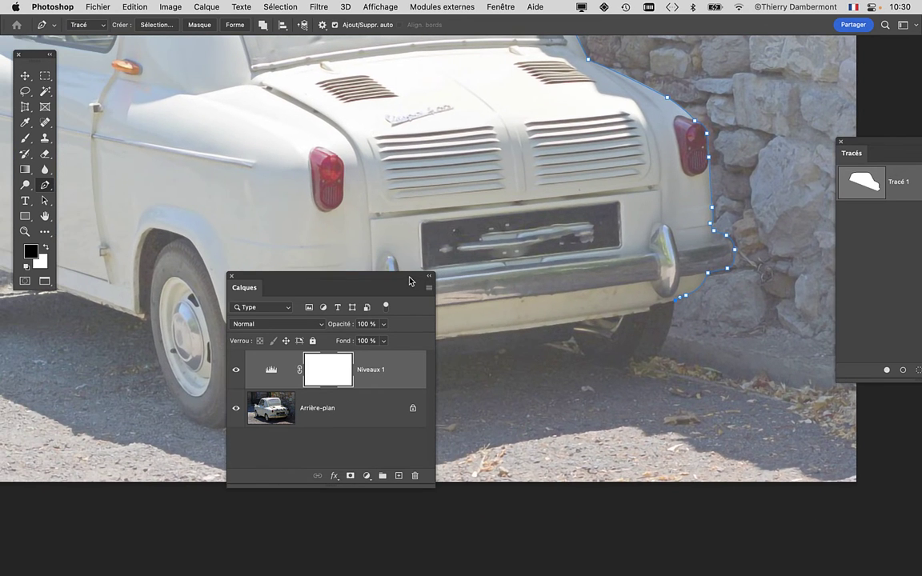
{"action": "left_click_drag", "start_coordinate": [409, 280], "coordinate": [698, 368]}
{"action": "scroll", "coordinate": [711, 321], "scroll_direction": "up", "scroll_amount": 3}
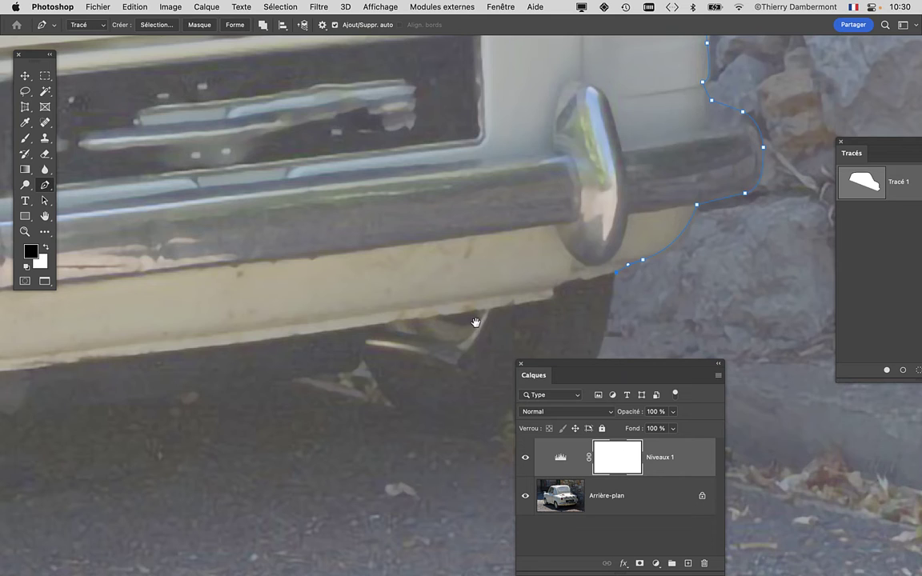
{"action": "left_click_drag", "start_coordinate": [475, 322], "coordinate": [358, 248]}
{"action": "scroll", "coordinate": [467, 304], "scroll_direction": "up", "scroll_amount": 2}
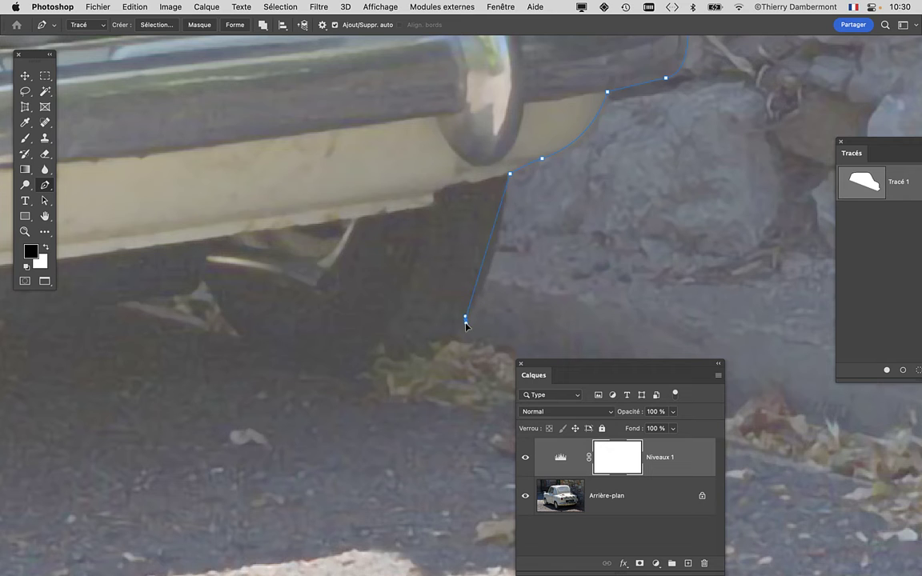
{"action": "scroll", "coordinate": [469, 317], "scroll_direction": "up", "scroll_amount": 3}
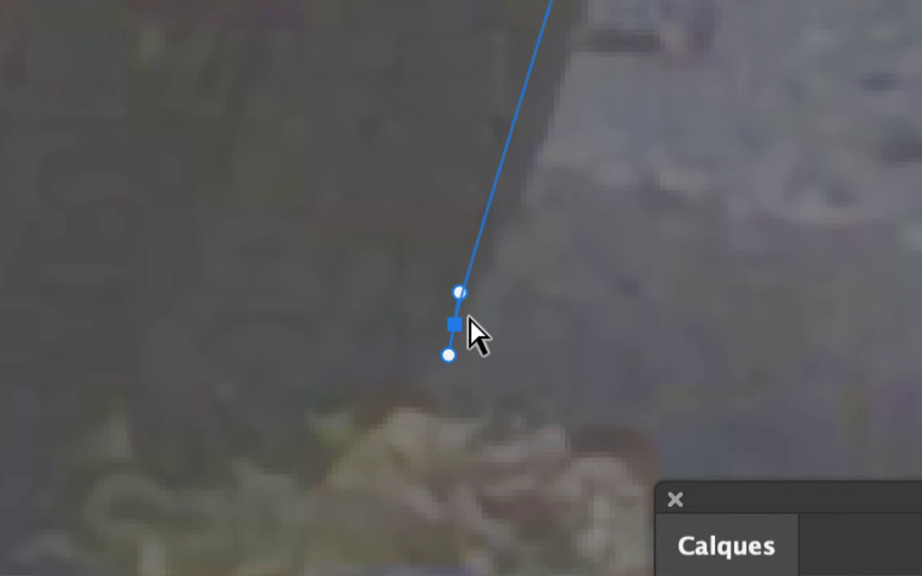
{"action": "left_click_drag", "start_coordinate": [463, 318], "coordinate": [476, 314]}
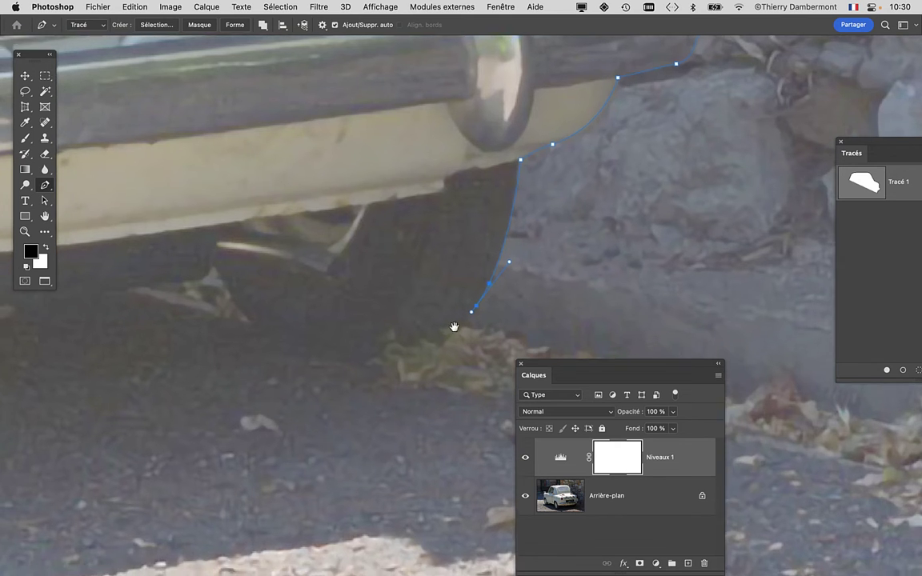
{"action": "scroll", "coordinate": [442, 313], "scroll_direction": "up", "scroll_amount": 2}
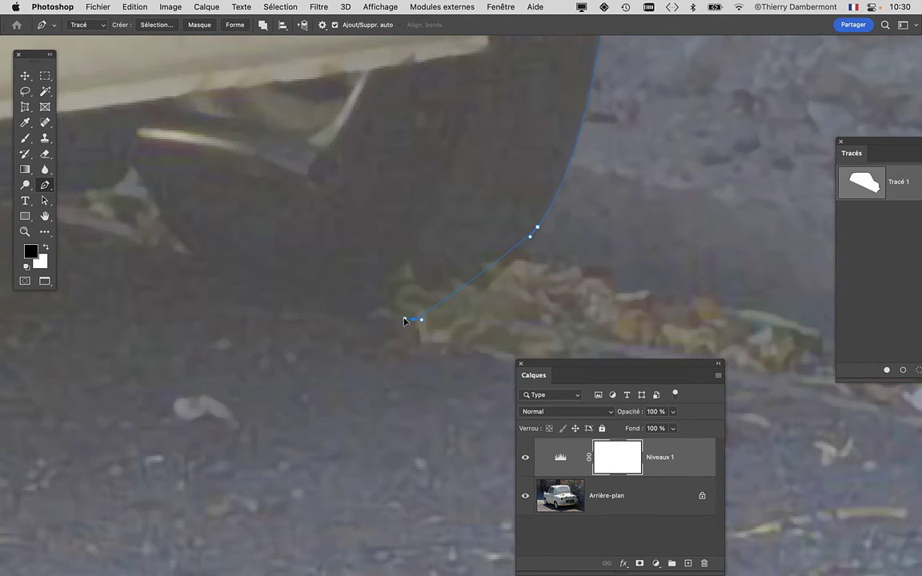
{"action": "left_click_drag", "start_coordinate": [493, 326], "coordinate": [487, 320]}
Step: Add a curved anchor where the wheel meets the body
{"action": "scroll", "coordinate": [320, 316], "scroll_direction": "left", "scroll_amount": 5}
{"action": "scroll", "coordinate": [320, 316], "scroll_direction": "up", "scroll_amount": 2}
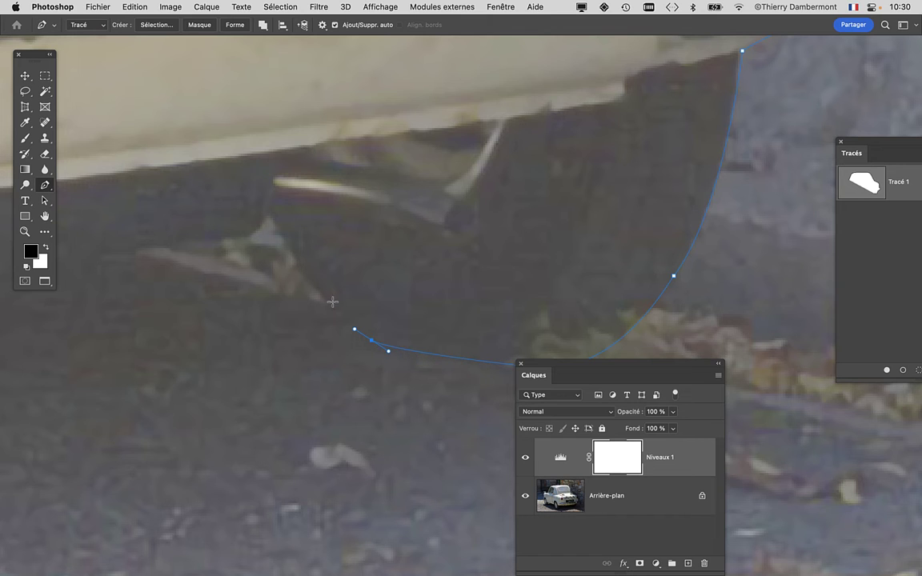
{"action": "left_click_drag", "start_coordinate": [428, 342], "coordinate": [380, 270]}
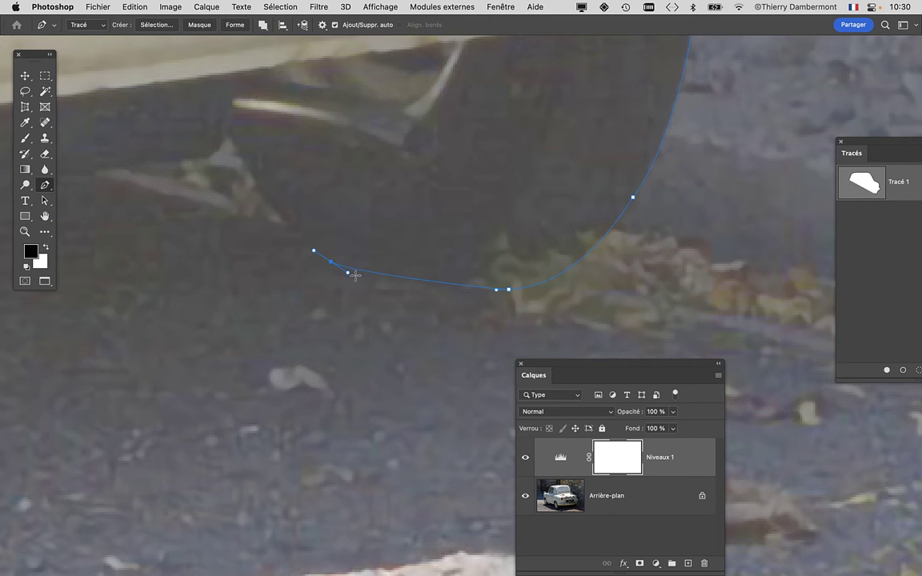
{"action": "left_click_drag", "start_coordinate": [378, 302], "coordinate": [409, 323]}
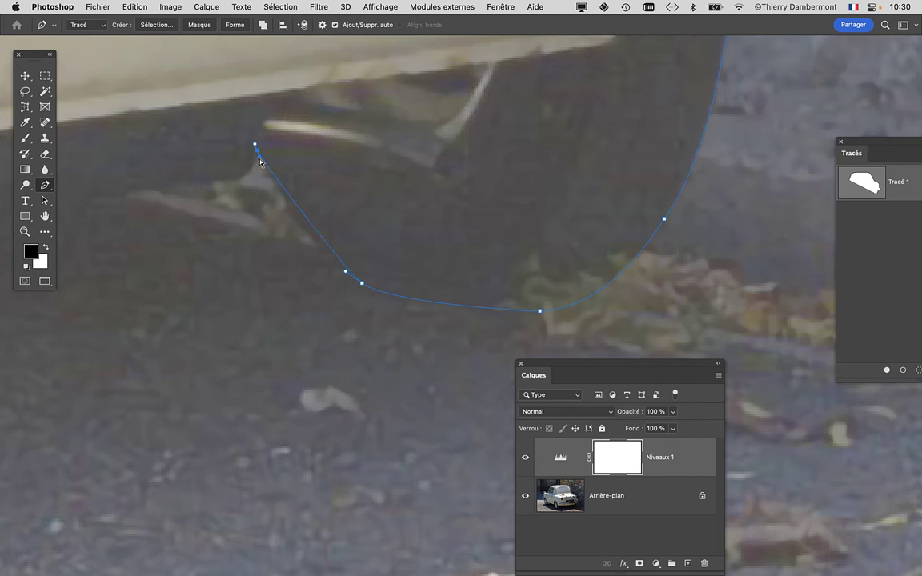
{"action": "left_click_drag", "start_coordinate": [257, 149], "coordinate": [280, 211]}
{"action": "left_click_drag", "start_coordinate": [461, 302], "coordinate": [723, 290]}
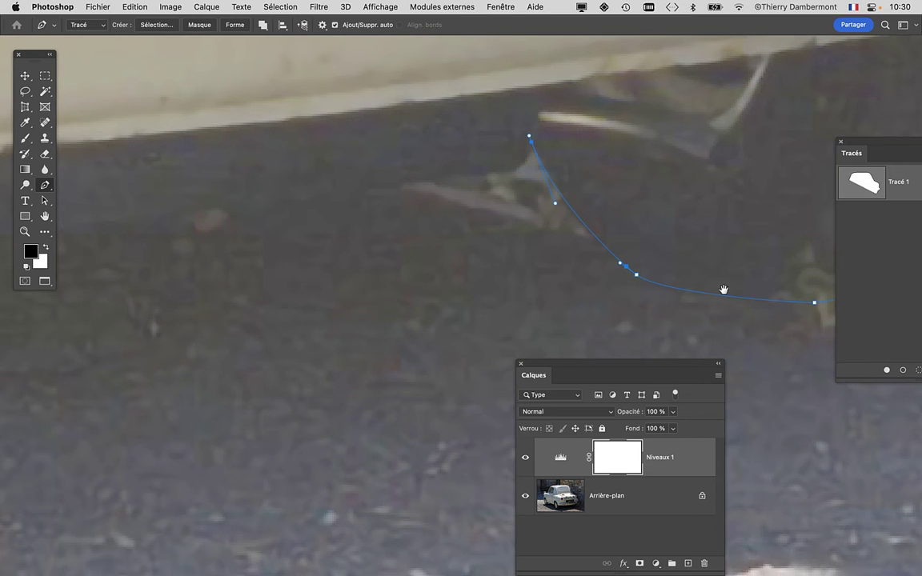
Step: Undo a misplaced anchor, add two curved anchors further left under the bumper, and zoom out
{"action": "scroll", "coordinate": [534, 154], "scroll_direction": "up", "scroll_amount": 5}
{"action": "scroll", "coordinate": [558, 200], "scroll_direction": "down", "scroll_amount": 2}
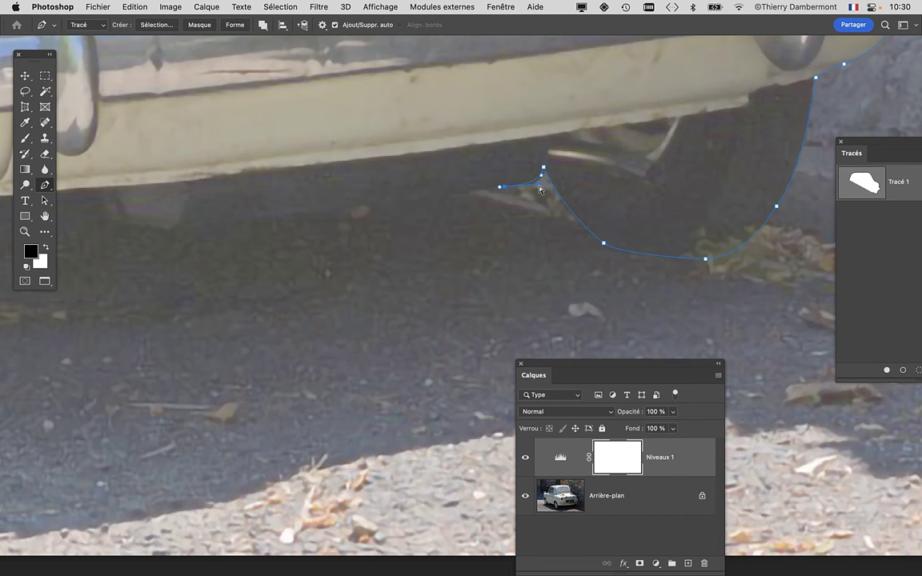
{"action": "scroll", "coordinate": [539, 186], "scroll_direction": "left", "scroll_amount": 5}
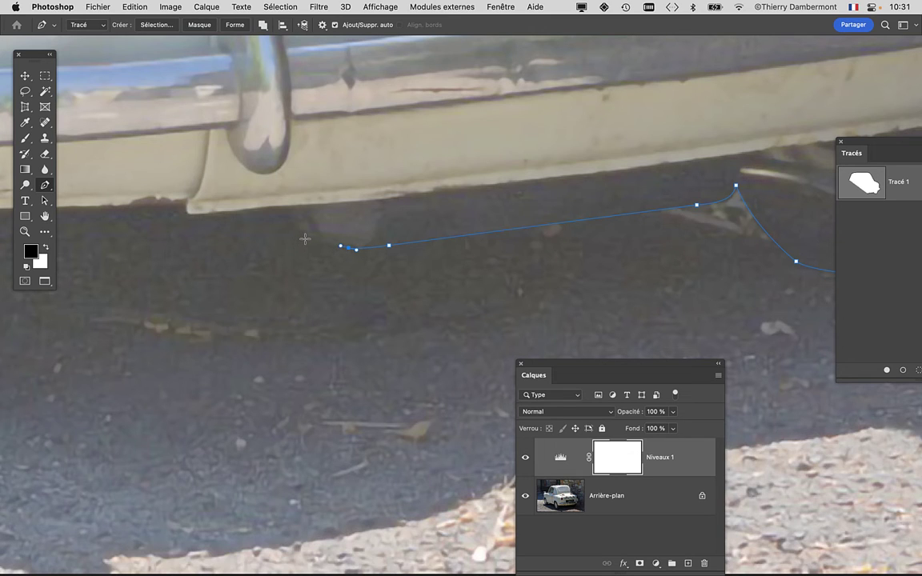
{"action": "key", "text": "super+z"}
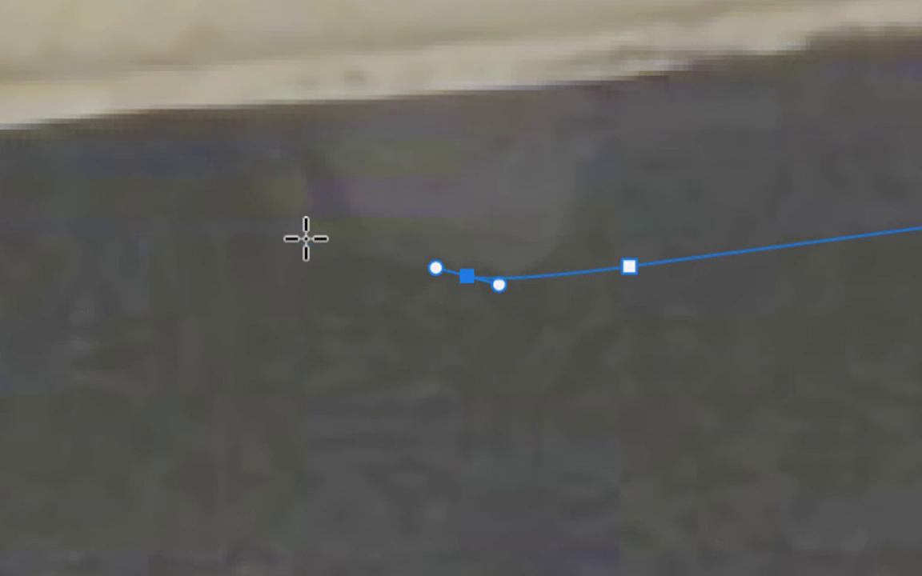
{"action": "left_click_drag", "start_coordinate": [306, 238], "coordinate": [302, 236]}
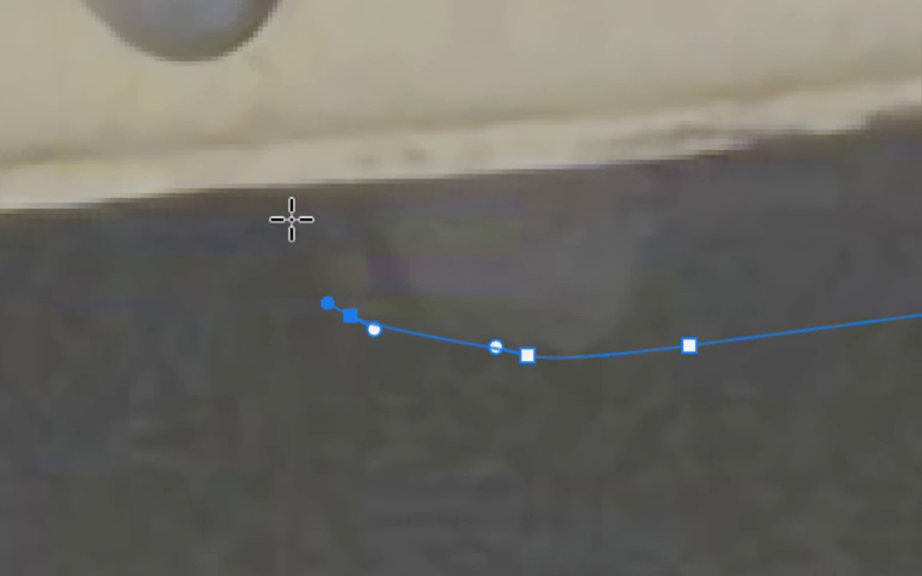
{"action": "left_click_drag", "start_coordinate": [291, 214], "coordinate": [284, 222]}
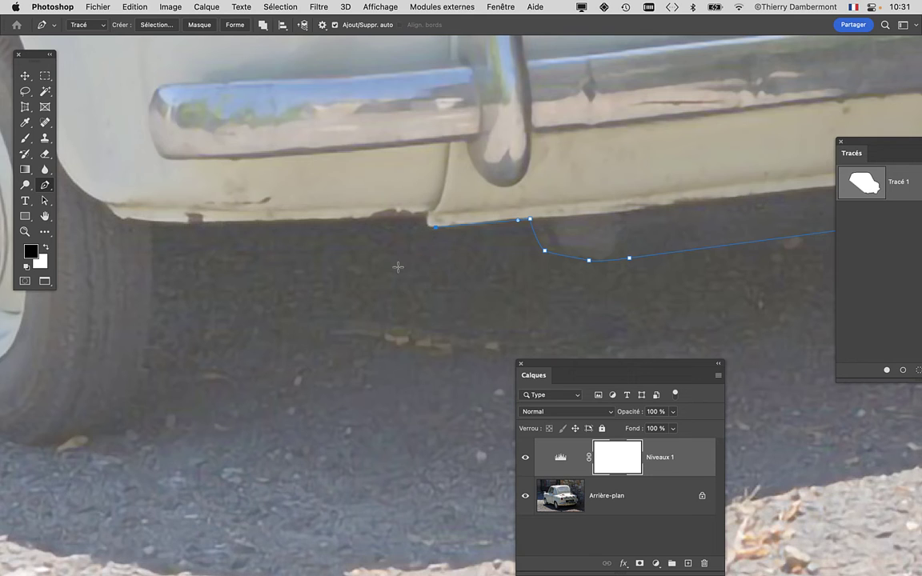
{"action": "scroll", "coordinate": [395, 278], "scroll_direction": "down", "scroll_amount": 2}
{"action": "scroll", "coordinate": [395, 279], "scroll_direction": "down", "scroll_amount": 5}
{"action": "scroll", "coordinate": [398, 280], "scroll_direction": "down", "scroll_amount": 2}
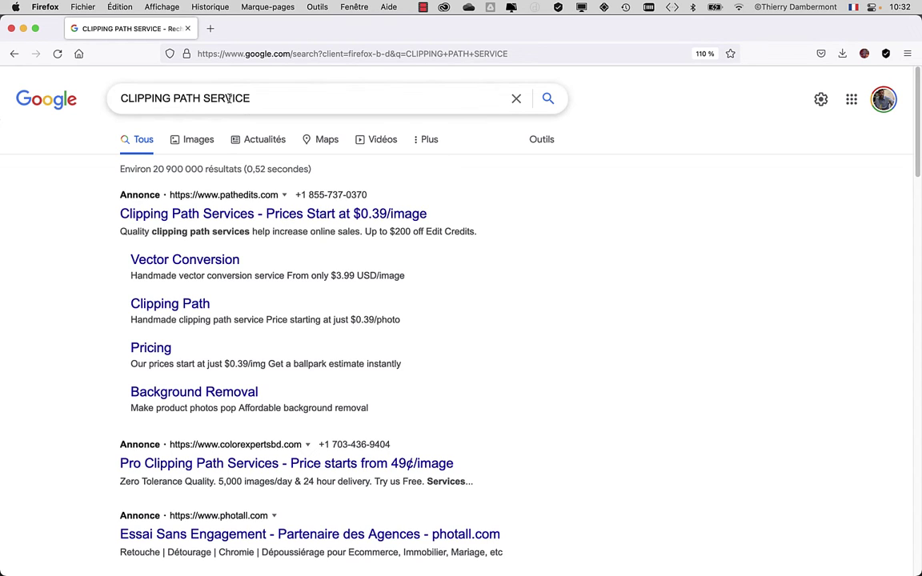
Step: Select parts of the CLIPPING PATH SERVICE query, then return to the results
{"action": "left_click_drag", "start_coordinate": [253, 98], "coordinate": [102, 79]}
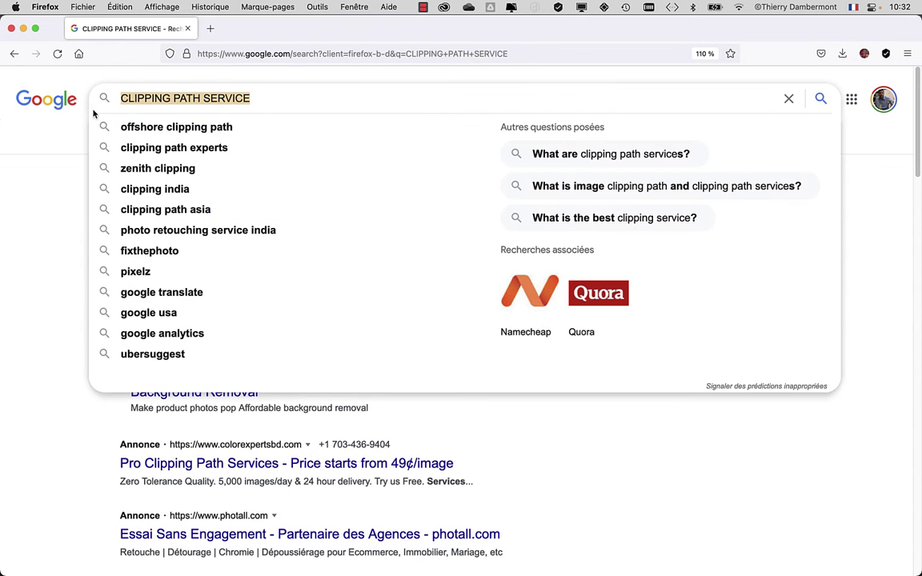
{"action": "left_click", "coordinate": [85, 114]}
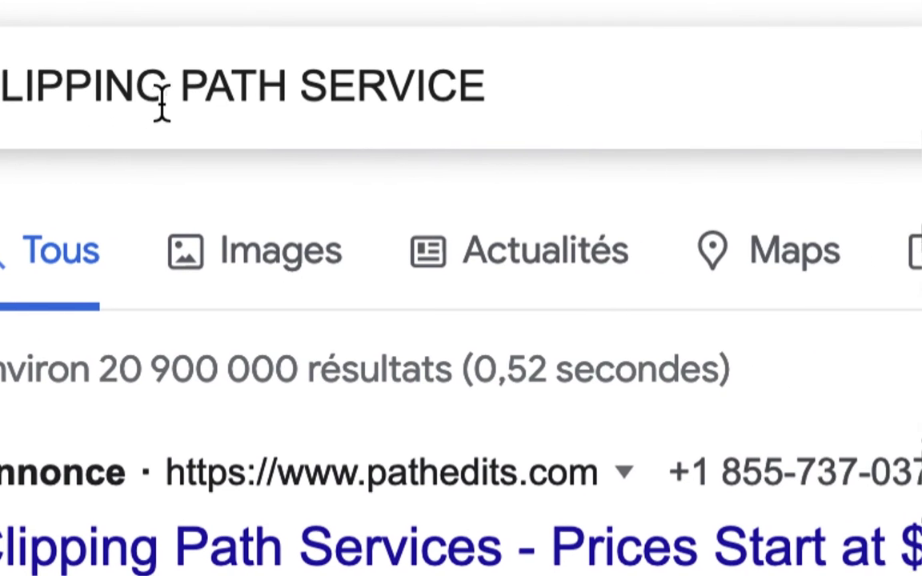
{"action": "triple_click", "coordinate": [165, 103]}
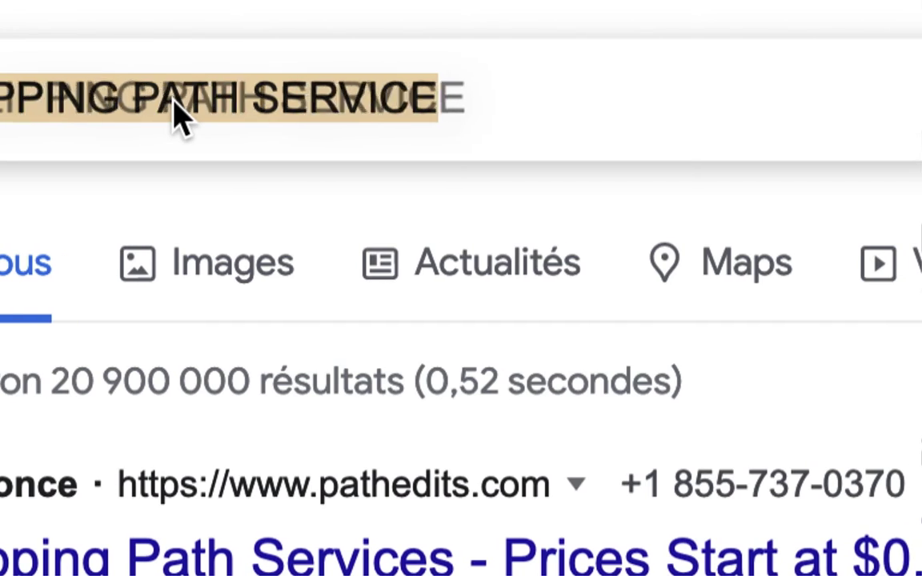
{"action": "left_click", "coordinate": [168, 104]}
{"action": "mouse_move", "coordinate": [168, 104]}
{"action": "left_mouse_down"}
{"action": "mouse_move", "coordinate": [185, 113]}
{"action": "mouse_move", "coordinate": [120, 112]}
{"action": "left_mouse_up"}
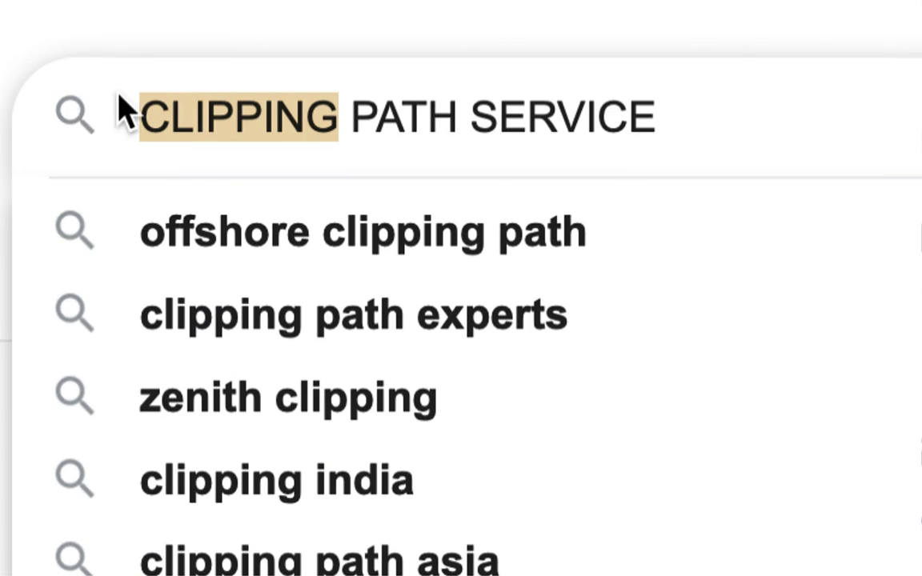
{"action": "left_click", "coordinate": [61, 144]}
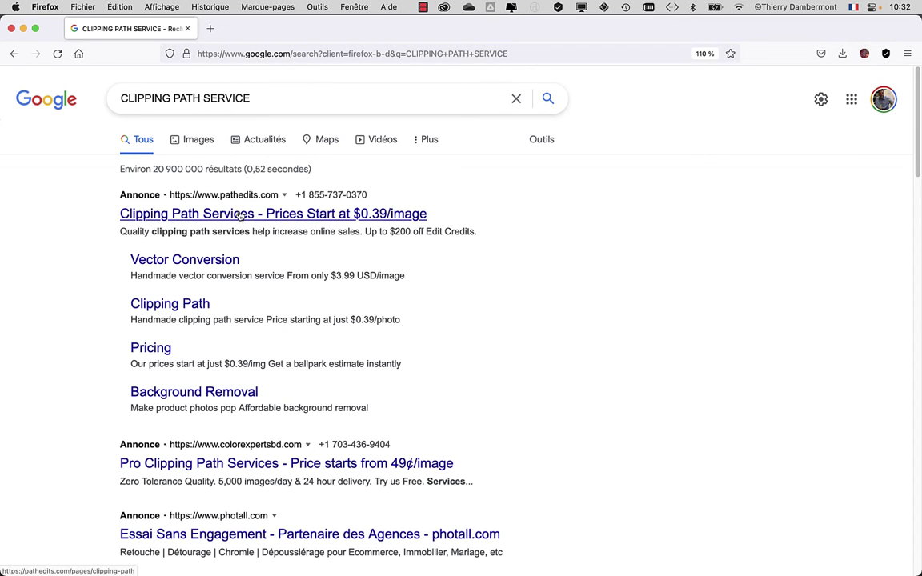
{"action": "scroll", "coordinate": [315, 293], "scroll_direction": "down", "scroll_amount": 3}
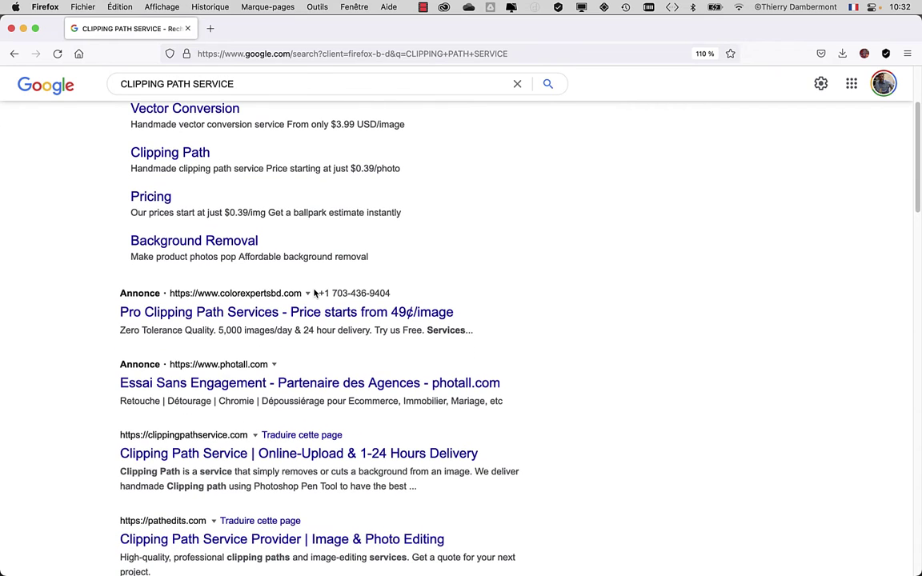
{"action": "scroll", "coordinate": [315, 293], "scroll_direction": "up", "scroll_amount": 3}
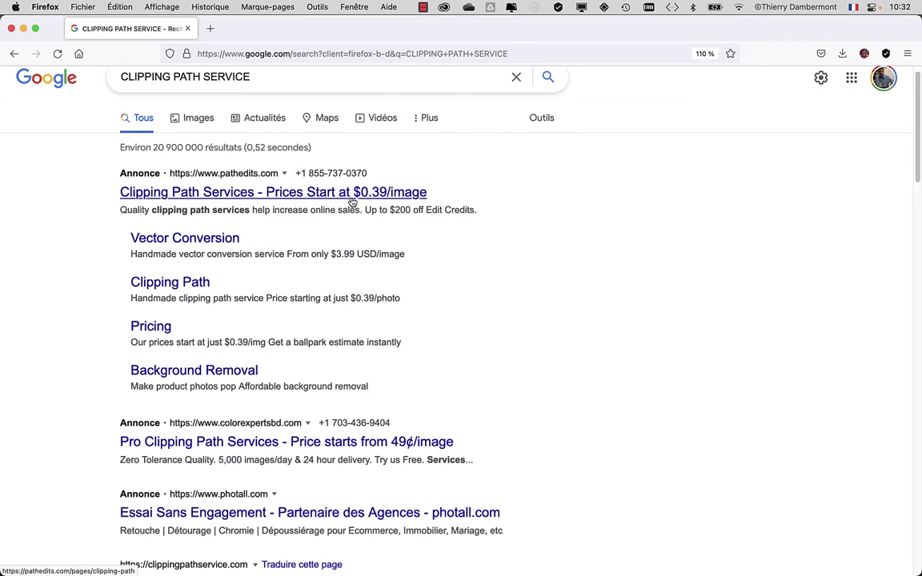
Step: Open the pathedits.com, colorexpertsbd.com and photall.com ads plus clippingpathservice.com and pathedits.com results in background tabs
{"action": "left_click", "coordinate": [354, 196], "text": "super"}
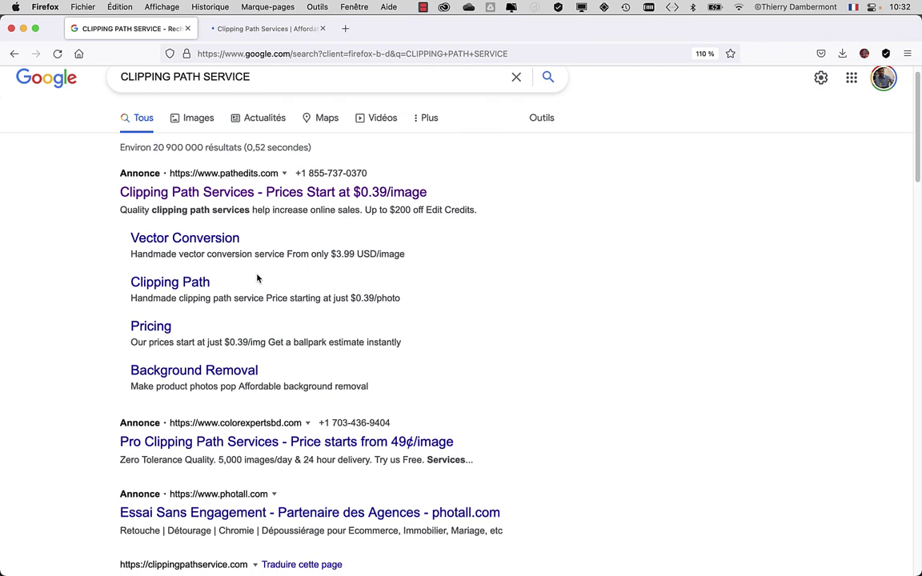
{"action": "scroll", "coordinate": [214, 256], "scroll_direction": "down", "scroll_amount": 2}
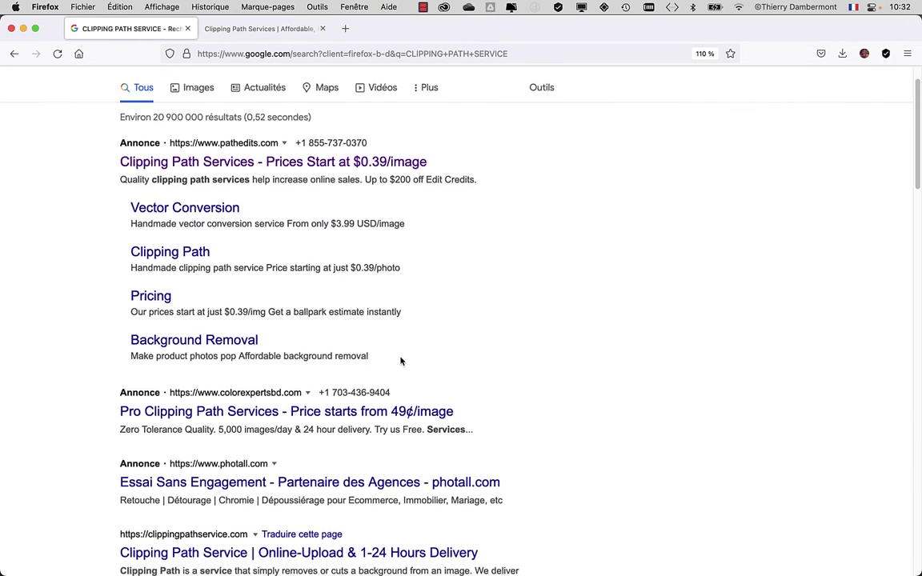
{"action": "left_click", "coordinate": [215, 376], "text": "super"}
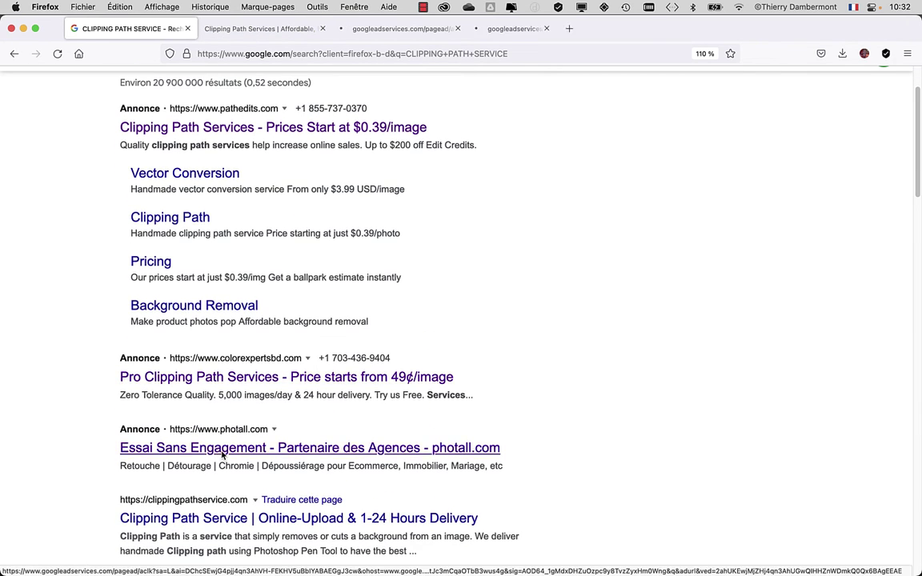
{"action": "left_click", "coordinate": [217, 448], "text": "super"}
{"action": "scroll", "coordinate": [533, 432], "scroll_direction": "down", "scroll_amount": 3}
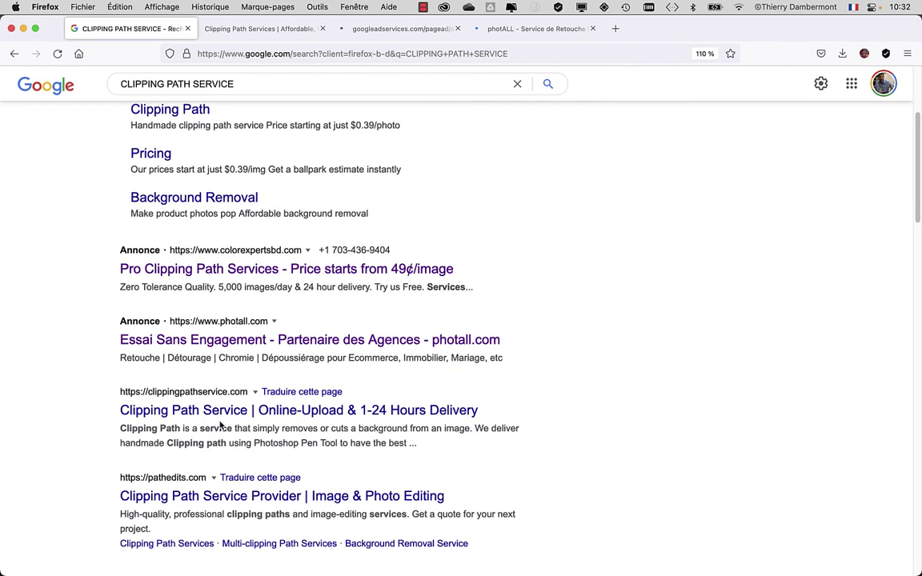
{"action": "left_click", "coordinate": [201, 413], "text": "super"}
{"action": "left_click", "coordinate": [215, 500], "text": "super"}
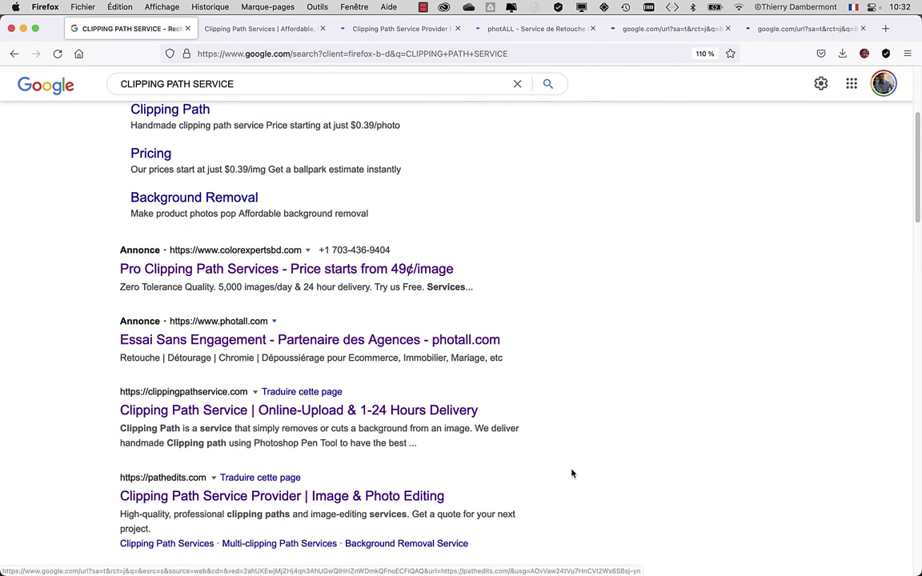
Step: Open theclippingpathservice.com, Clipping Path Asia and ukclippingpath.com results in background tabs
{"action": "scroll", "coordinate": [571, 473], "scroll_direction": "down", "scroll_amount": 3}
{"action": "scroll", "coordinate": [571, 475], "scroll_direction": "down", "scroll_amount": 2}
{"action": "scroll", "coordinate": [569, 479], "scroll_direction": "down", "scroll_amount": 4}
{"action": "scroll", "coordinate": [569, 479], "scroll_direction": "down", "scroll_amount": 1}
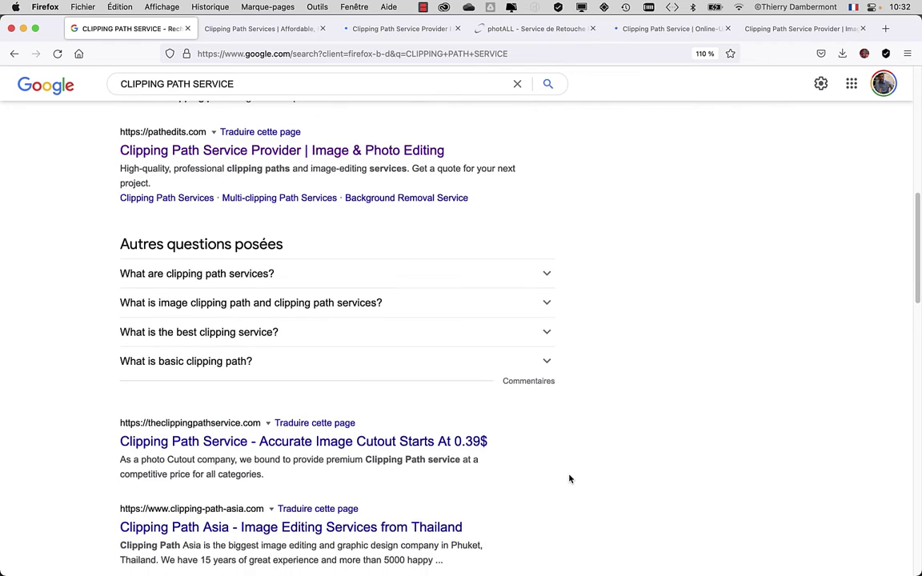
{"action": "scroll", "coordinate": [569, 478], "scroll_direction": "down", "scroll_amount": 3}
{"action": "left_click", "coordinate": [422, 314], "text": "super"}
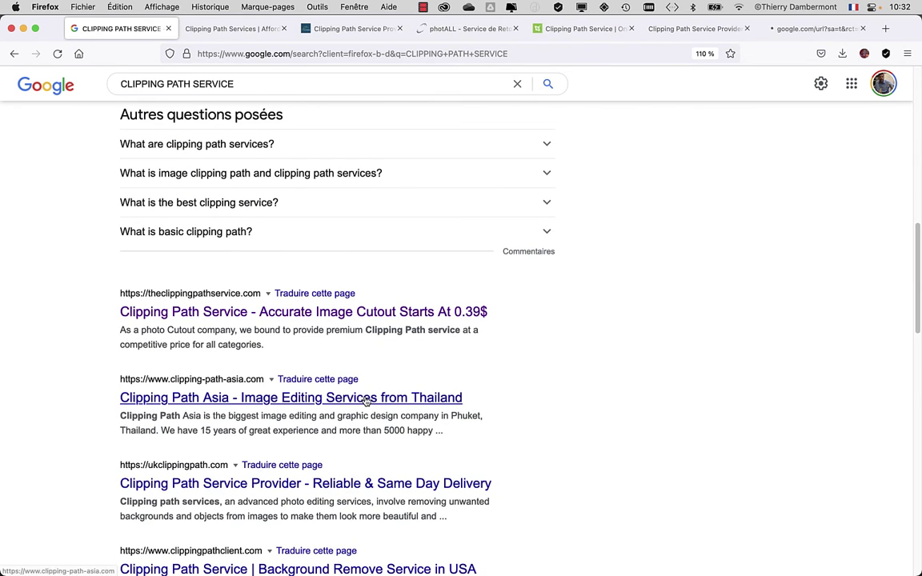
{"action": "left_click", "coordinate": [400, 398], "text": "super"}
{"action": "scroll", "coordinate": [624, 462], "scroll_direction": "down", "scroll_amount": 1}
{"action": "scroll", "coordinate": [623, 463], "scroll_direction": "down", "scroll_amount": 3}
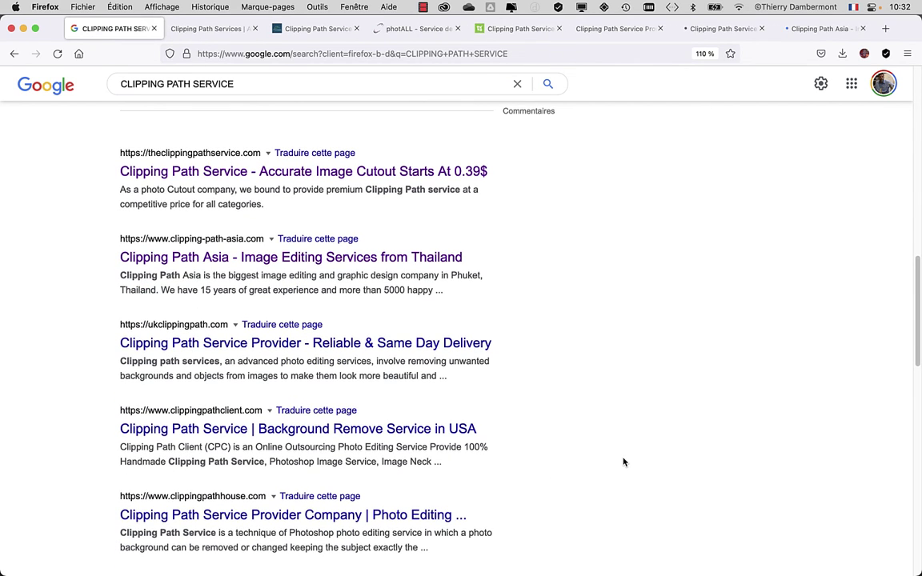
{"action": "left_click", "coordinate": [318, 350], "text": "super"}
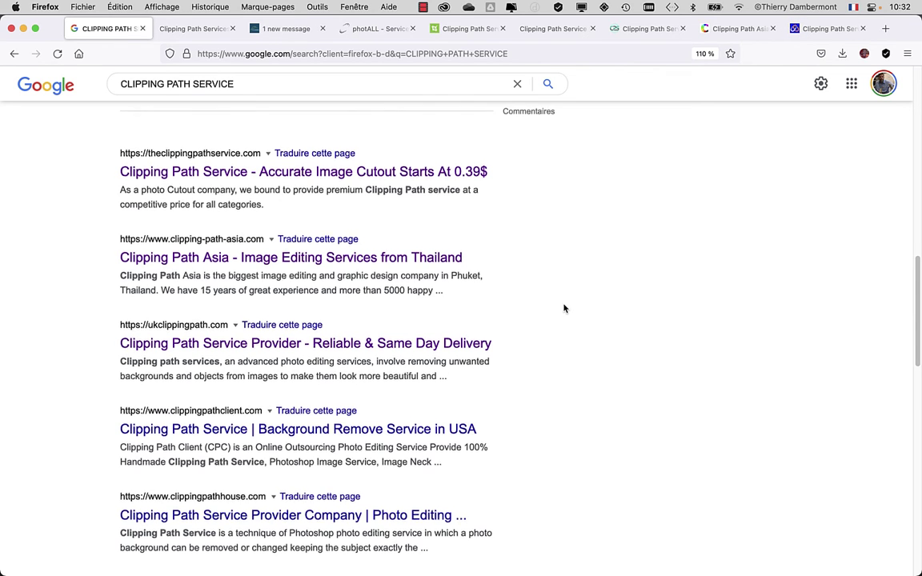
{"action": "scroll", "coordinate": [564, 310], "scroll_direction": "up", "scroll_amount": 1}
{"action": "scroll", "coordinate": [563, 309], "scroll_direction": "up", "scroll_amount": 2}
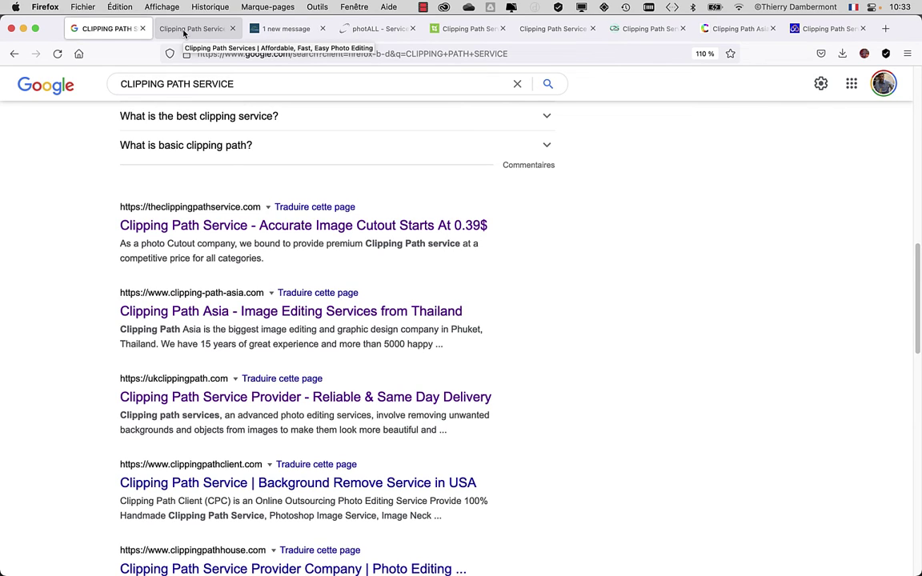
Step: Look over the pathedits and colorexpertsbd clipping path service pages
{"action": "left_click", "coordinate": [185, 30]}
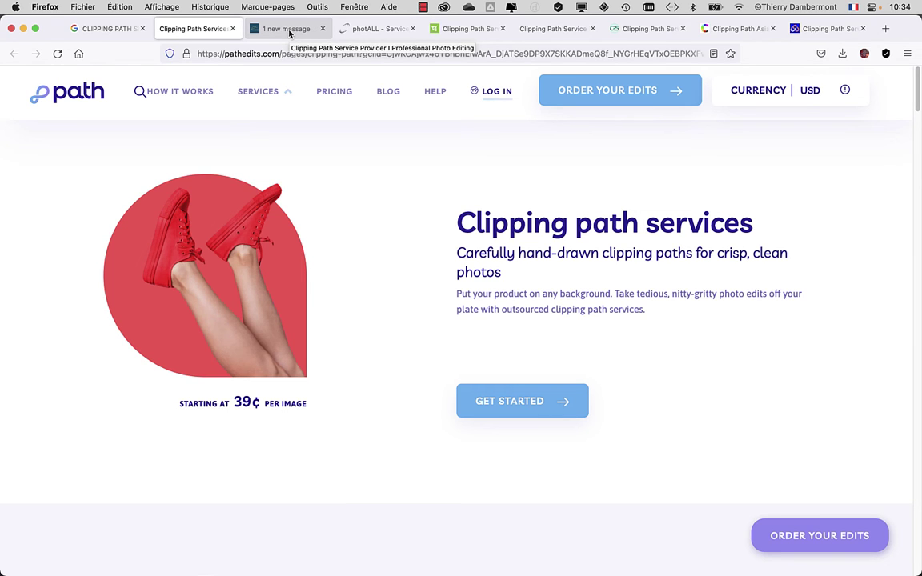
{"action": "left_click", "coordinate": [289, 31]}
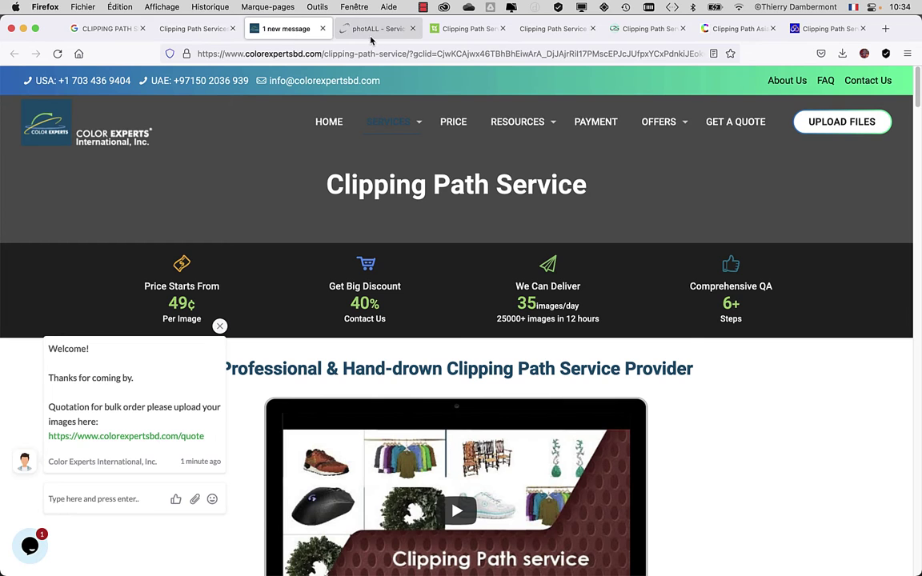
{"action": "scroll", "coordinate": [516, 310], "scroll_direction": "down", "scroll_amount": 3}
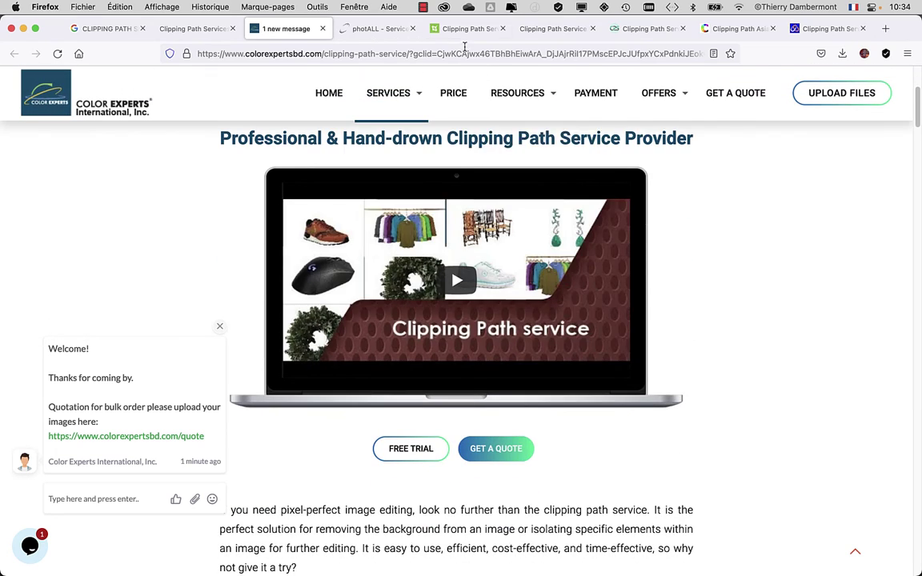
Step: Scroll through the photALL clipping path service site
{"action": "key", "text": "ctrl+Tab"}
{"action": "scroll", "coordinate": [482, 183], "scroll_direction": "down", "scroll_amount": 3}
{"action": "scroll", "coordinate": [521, 251], "scroll_direction": "down", "scroll_amount": 5}
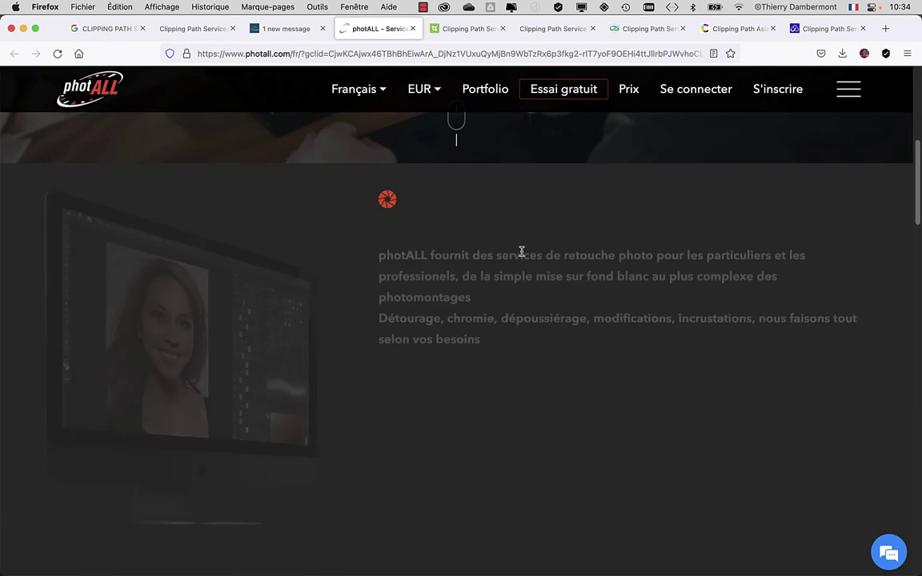
{"action": "scroll", "coordinate": [521, 252], "scroll_direction": "down", "scroll_amount": 3}
{"action": "scroll", "coordinate": [450, 88], "scroll_direction": "down", "scroll_amount": 4}
Step: Review the clippingpathservice.com site, scrolling down through its offer and back up
{"action": "key", "text": "ctrl+Tab"}
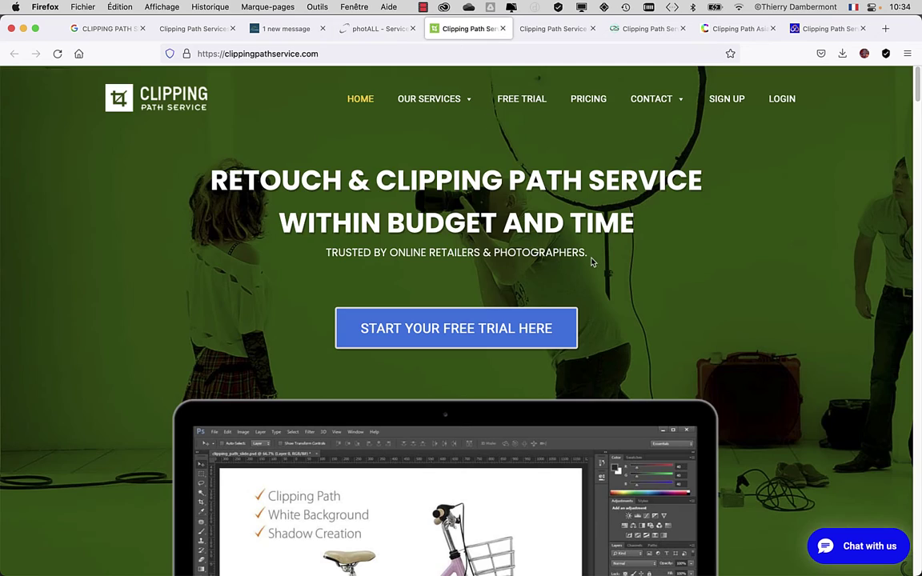
{"action": "scroll", "coordinate": [658, 285], "scroll_direction": "down", "scroll_amount": 3}
{"action": "scroll", "coordinate": [658, 285], "scroll_direction": "down", "scroll_amount": 5}
{"action": "scroll", "coordinate": [695, 307], "scroll_direction": "up", "scroll_amount": 2}
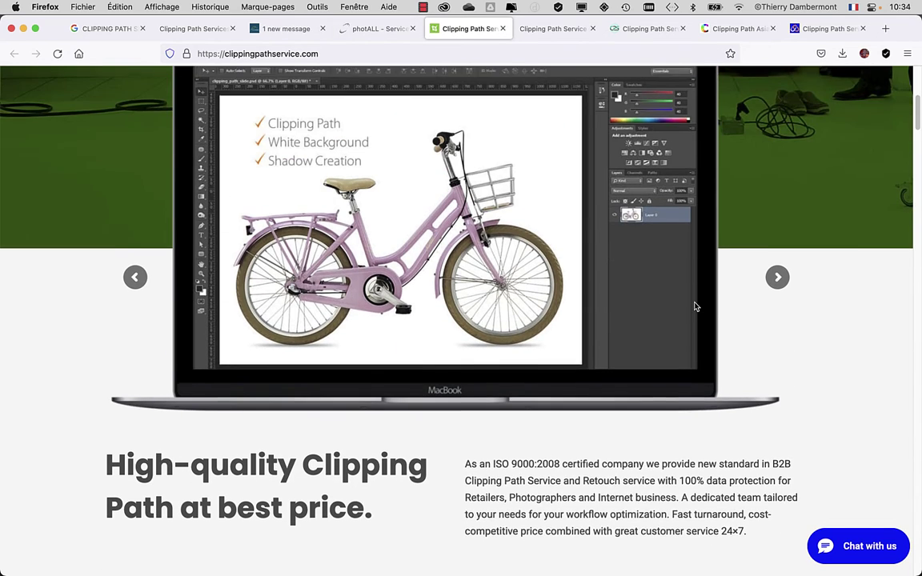
{"action": "scroll", "coordinate": [696, 308], "scroll_direction": "up", "scroll_amount": 2}
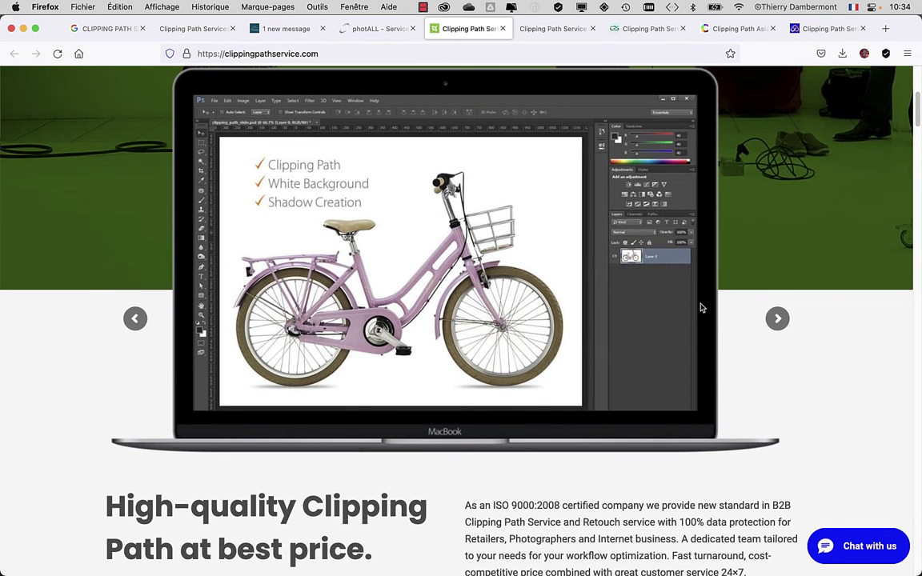
{"action": "scroll", "coordinate": [700, 309], "scroll_direction": "down", "scroll_amount": 1}
{"action": "scroll", "coordinate": [703, 311], "scroll_direction": "down", "scroll_amount": 4}
{"action": "scroll", "coordinate": [706, 312], "scroll_direction": "down", "scroll_amount": 4}
{"action": "scroll", "coordinate": [707, 313], "scroll_direction": "down", "scroll_amount": 4}
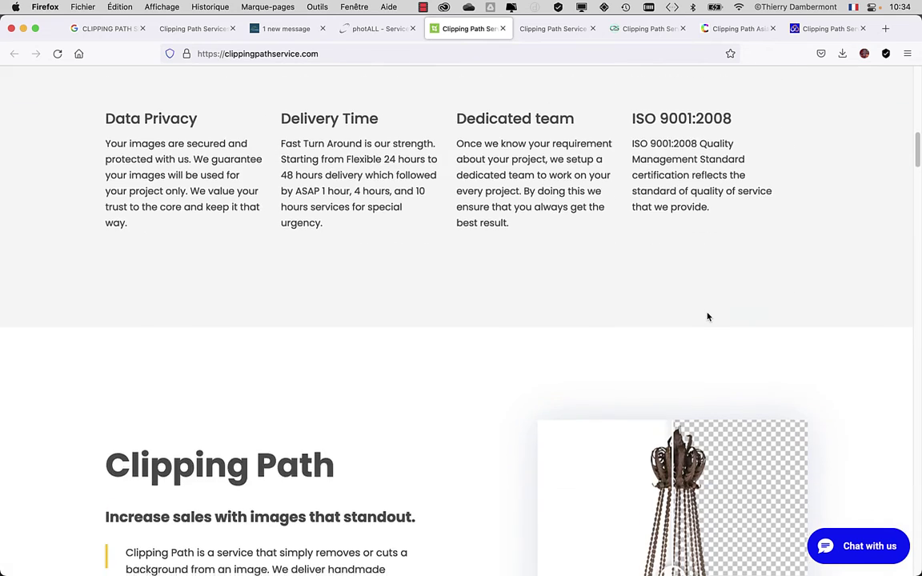
{"action": "scroll", "coordinate": [708, 314], "scroll_direction": "down", "scroll_amount": 8}
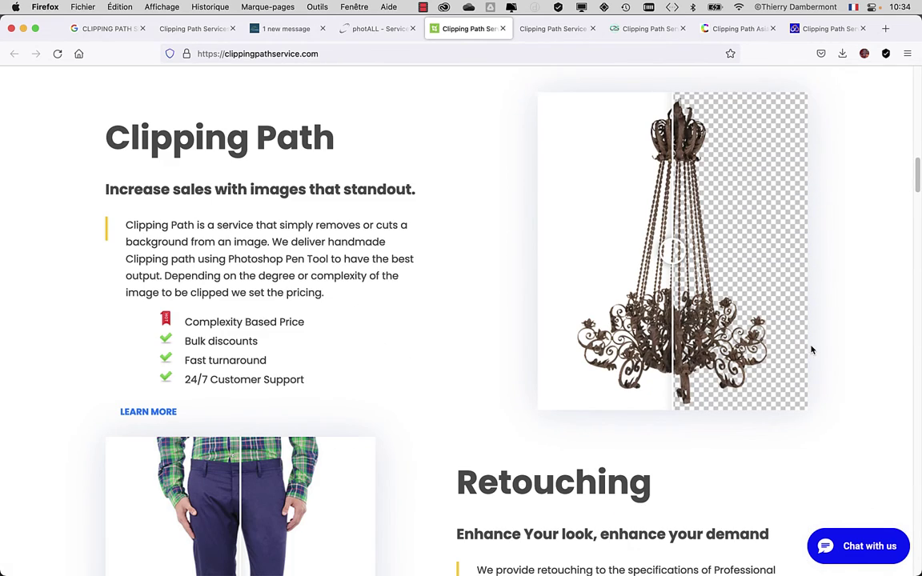
{"action": "scroll", "coordinate": [813, 349], "scroll_direction": "down", "scroll_amount": 5}
{"action": "scroll", "coordinate": [815, 355], "scroll_direction": "down", "scroll_amount": 4}
{"action": "scroll", "coordinate": [815, 354], "scroll_direction": "down", "scroll_amount": 1}
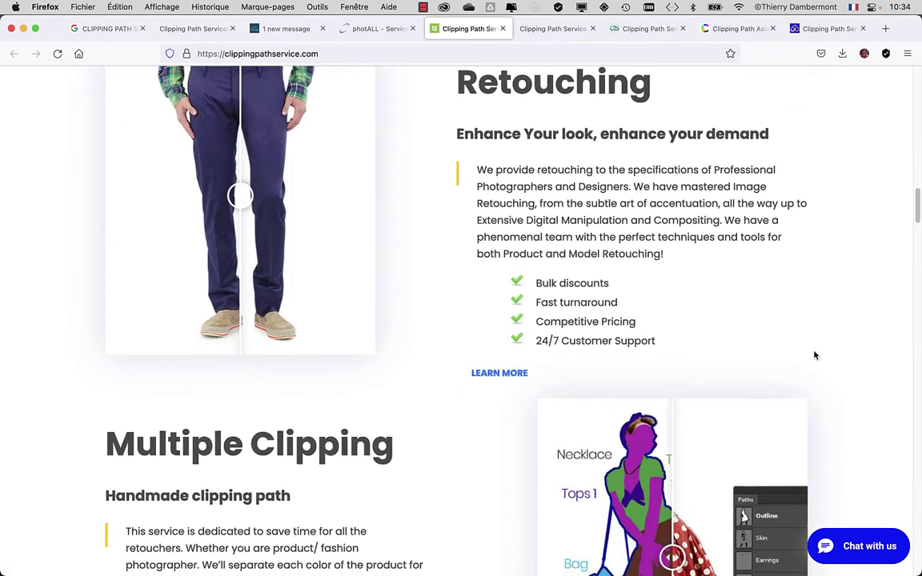
{"action": "scroll", "coordinate": [814, 354], "scroll_direction": "down", "scroll_amount": 5}
{"action": "scroll", "coordinate": [815, 354], "scroll_direction": "up", "scroll_amount": 1}
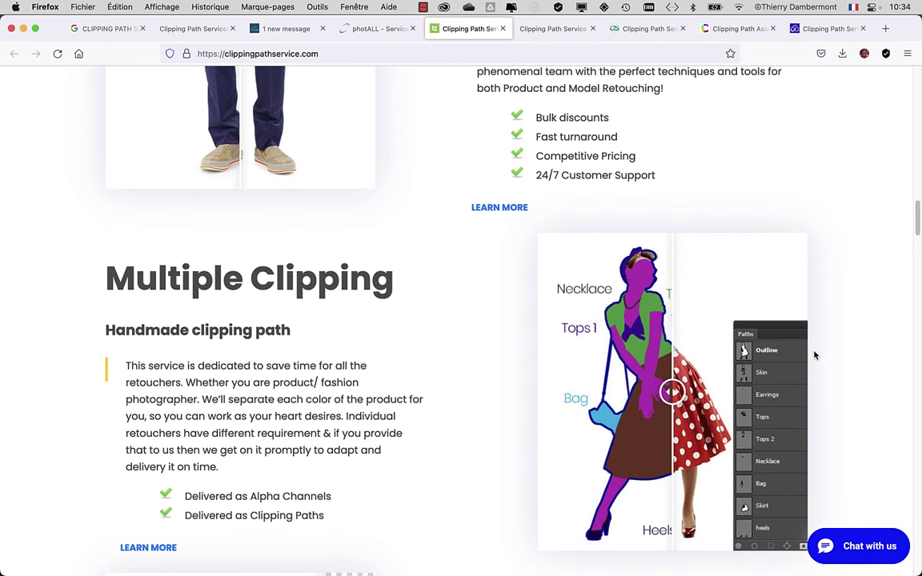
{"action": "scroll", "coordinate": [815, 355], "scroll_direction": "up", "scroll_amount": 2}
{"action": "scroll", "coordinate": [815, 354], "scroll_direction": "up", "scroll_amount": 5}
{"action": "scroll", "coordinate": [815, 355], "scroll_direction": "up", "scroll_amount": 7}
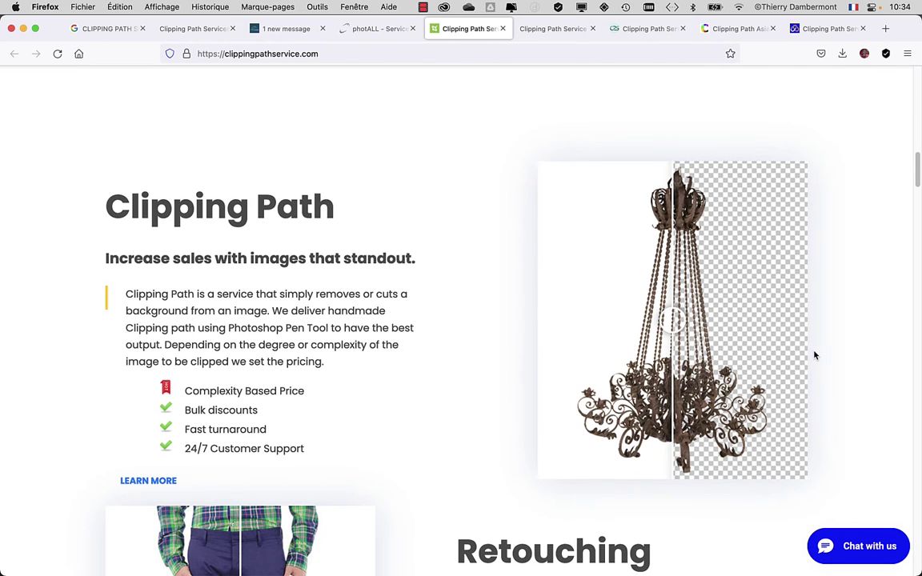
Step: Scroll through the pathedits.com service site
{"action": "left_click", "coordinate": [538, 31]}
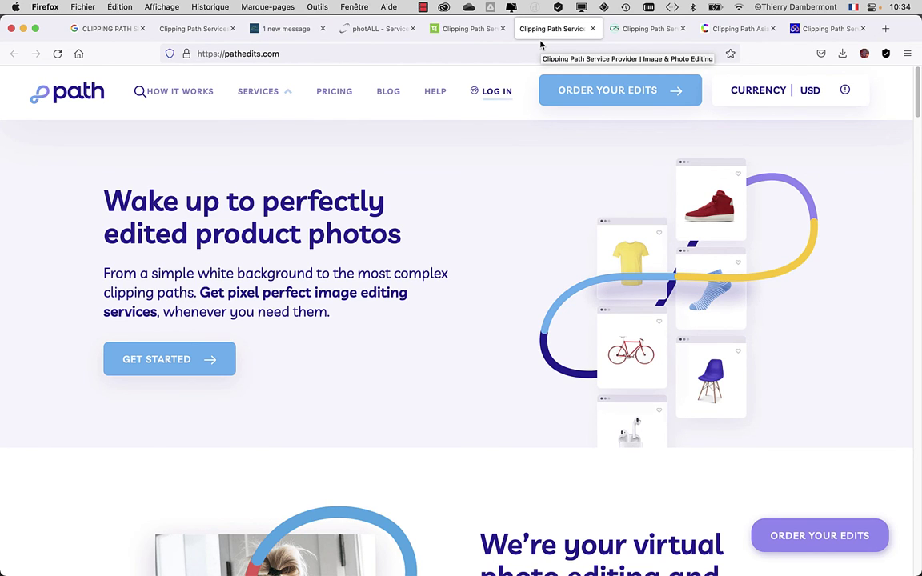
{"action": "scroll", "coordinate": [514, 339], "scroll_direction": "down", "scroll_amount": 3}
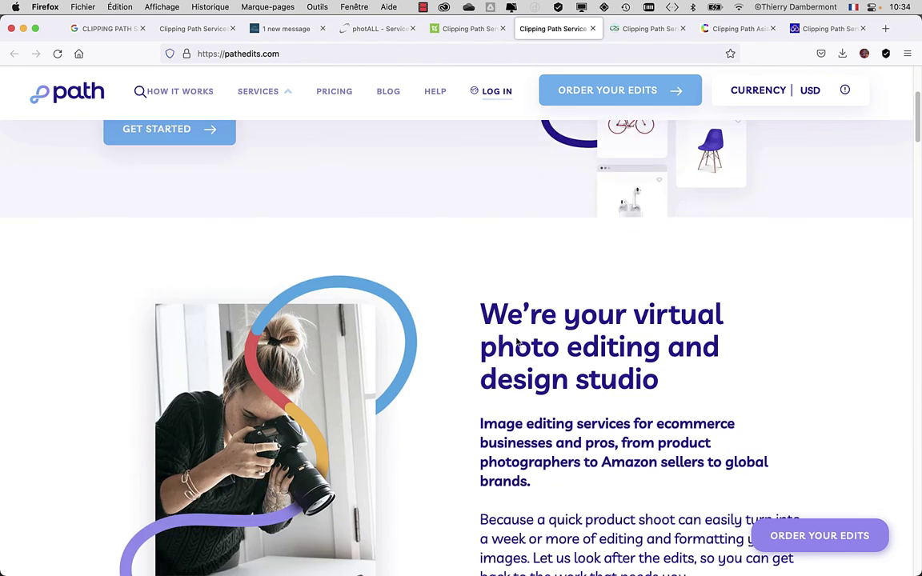
{"action": "scroll", "coordinate": [516, 343], "scroll_direction": "down", "scroll_amount": 3}
{"action": "scroll", "coordinate": [516, 342], "scroll_direction": "down", "scroll_amount": 2}
{"action": "scroll", "coordinate": [518, 341], "scroll_direction": "down", "scroll_amount": 2}
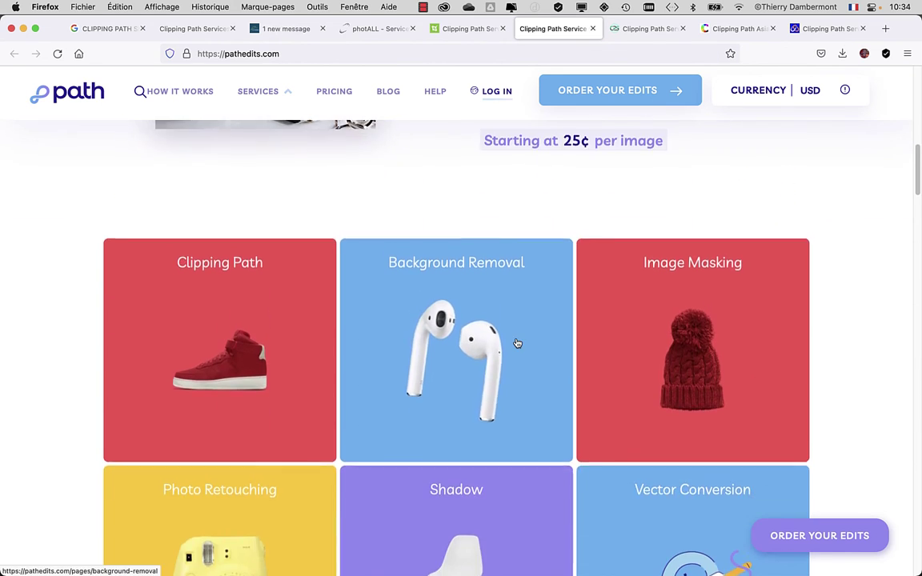
Step: Glance across theclippingpathservice.com, Clipping Path Asia and UK Clipping Path tabs, ending on pathedits.com
{"action": "left_click", "coordinate": [644, 29]}
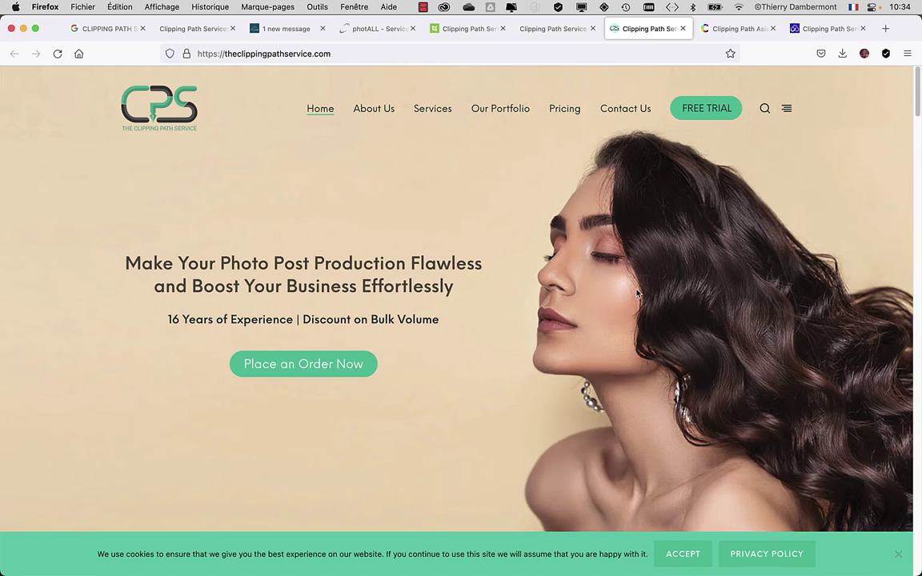
{"action": "left_click", "coordinate": [735, 28]}
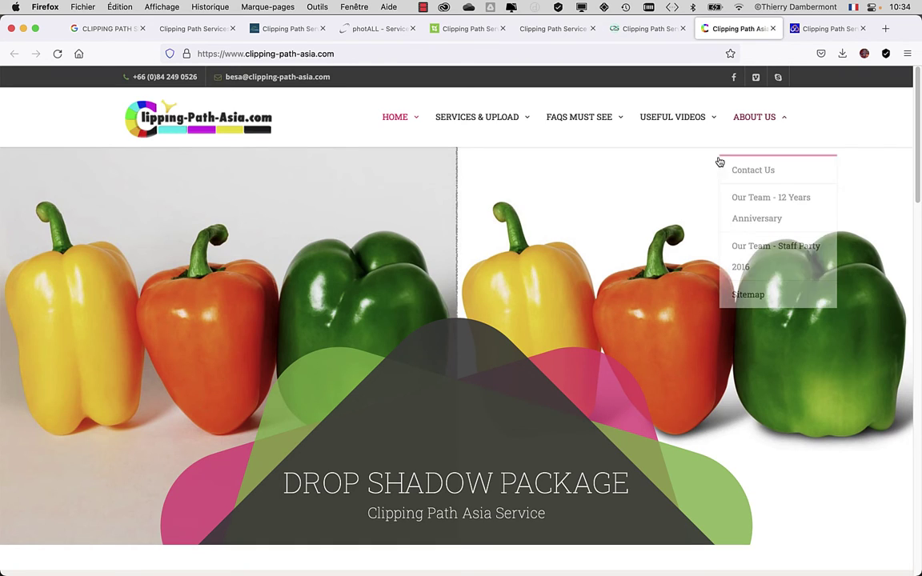
{"action": "left_click", "coordinate": [824, 31]}
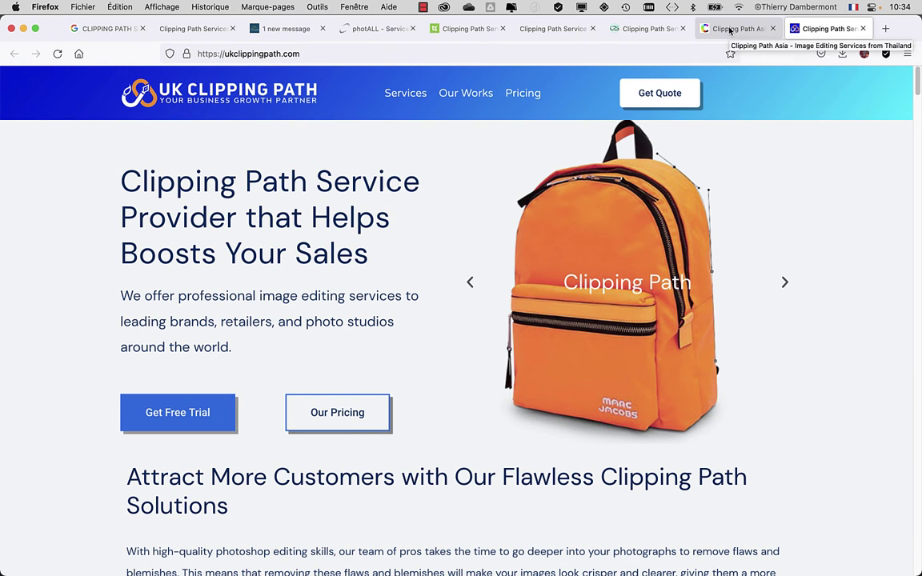
{"action": "left_click", "coordinate": [730, 29]}
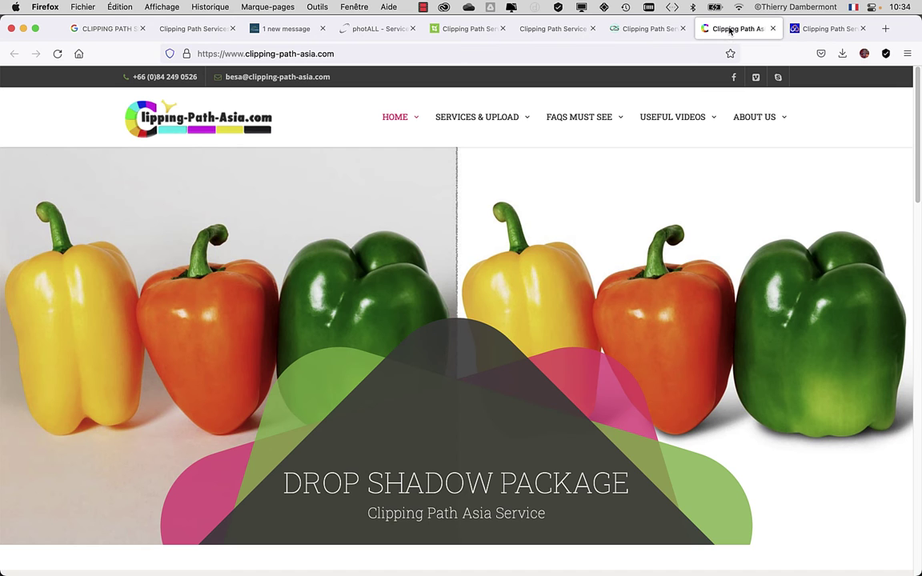
{"action": "left_click", "coordinate": [626, 30]}
{"action": "left_click", "coordinate": [529, 32]}
Step: Return to the clippingpathservice.com tab
{"action": "left_click", "coordinate": [492, 32]}
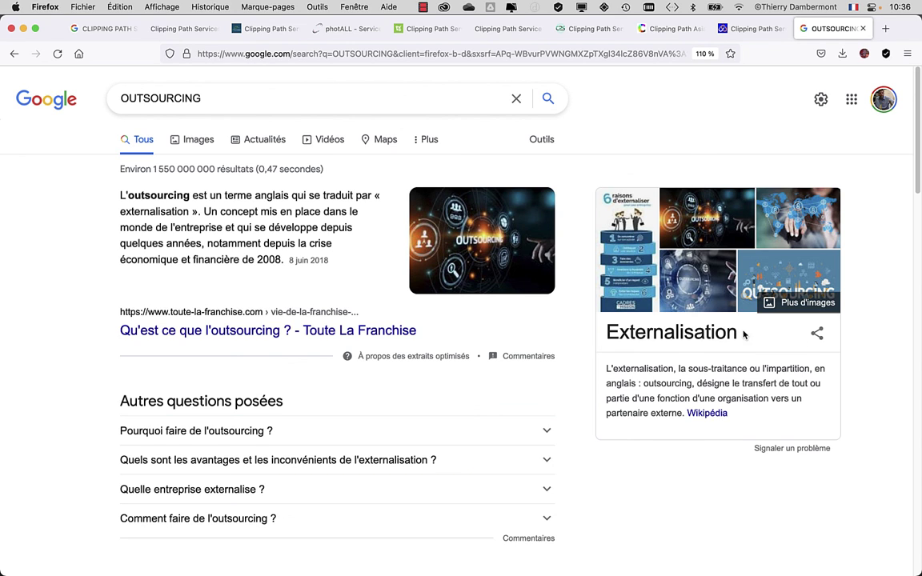
Step: Scroll through the UK Clipping Path services page
{"action": "left_click", "coordinate": [744, 29]}
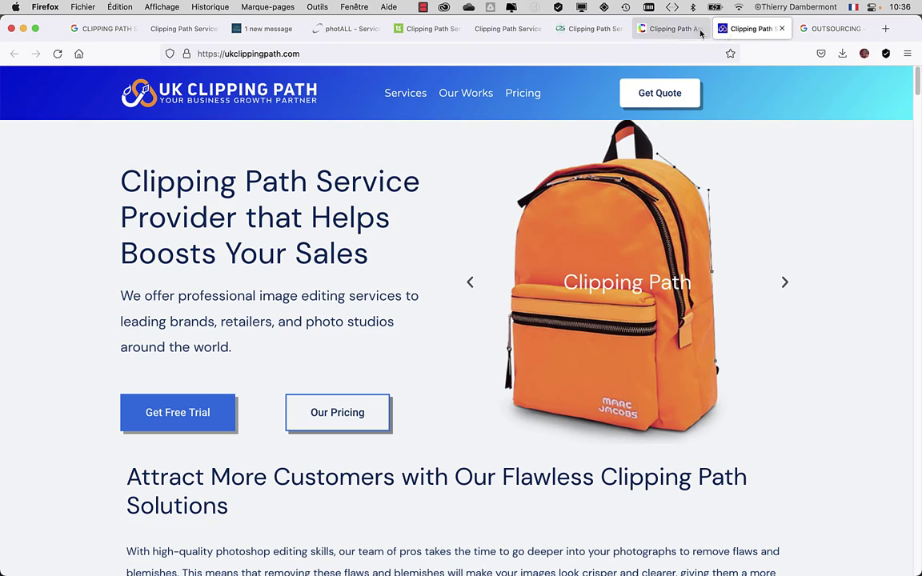
{"action": "scroll", "coordinate": [788, 285], "scroll_direction": "down", "scroll_amount": 3}
{"action": "scroll", "coordinate": [788, 286], "scroll_direction": "down", "scroll_amount": 2}
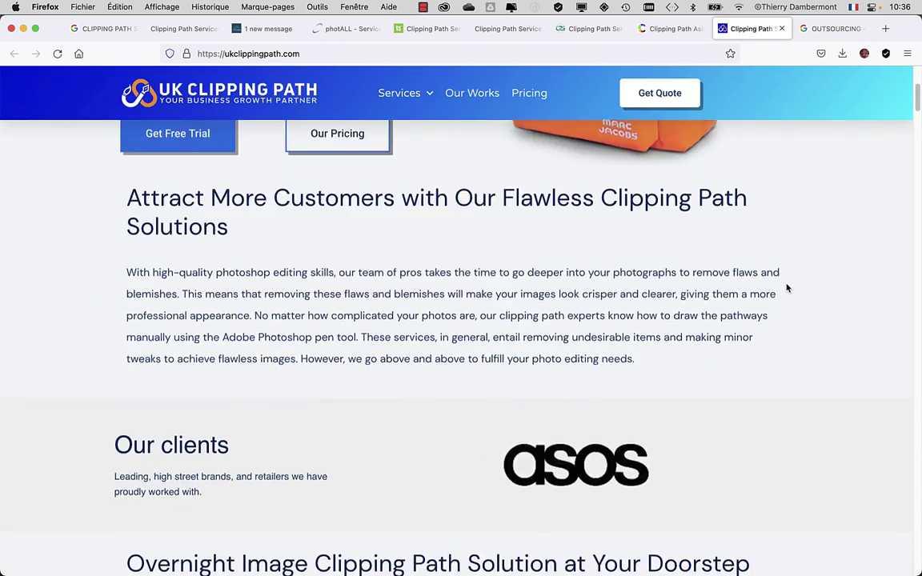
{"action": "scroll", "coordinate": [787, 288], "scroll_direction": "down", "scroll_amount": 3}
{"action": "scroll", "coordinate": [786, 290], "scroll_direction": "down", "scroll_amount": 2}
{"action": "scroll", "coordinate": [787, 290], "scroll_direction": "down", "scroll_amount": 4}
{"action": "scroll", "coordinate": [784, 288], "scroll_direction": "up", "scroll_amount": 6}
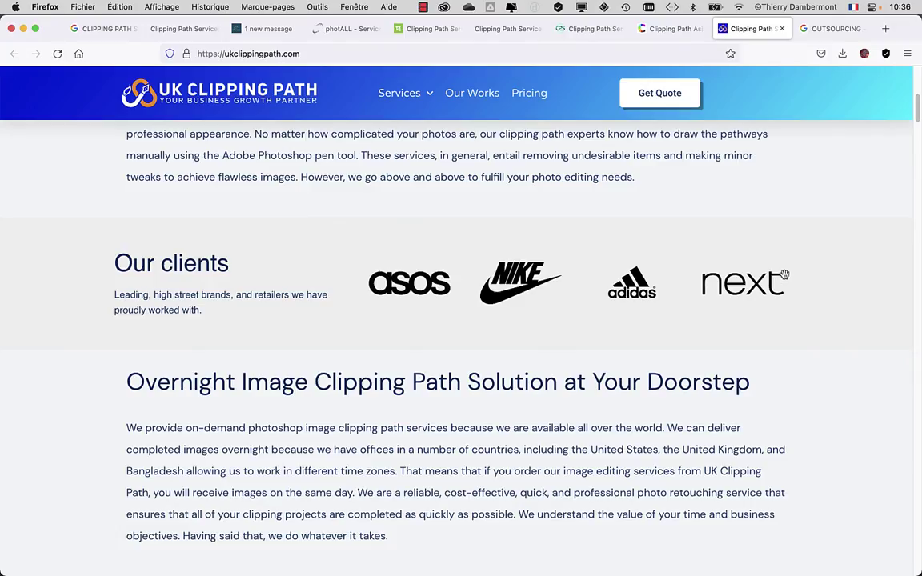
{"action": "scroll", "coordinate": [784, 287], "scroll_direction": "down", "scroll_amount": 5}
{"action": "scroll", "coordinate": [783, 287], "scroll_direction": "down", "scroll_amount": 7}
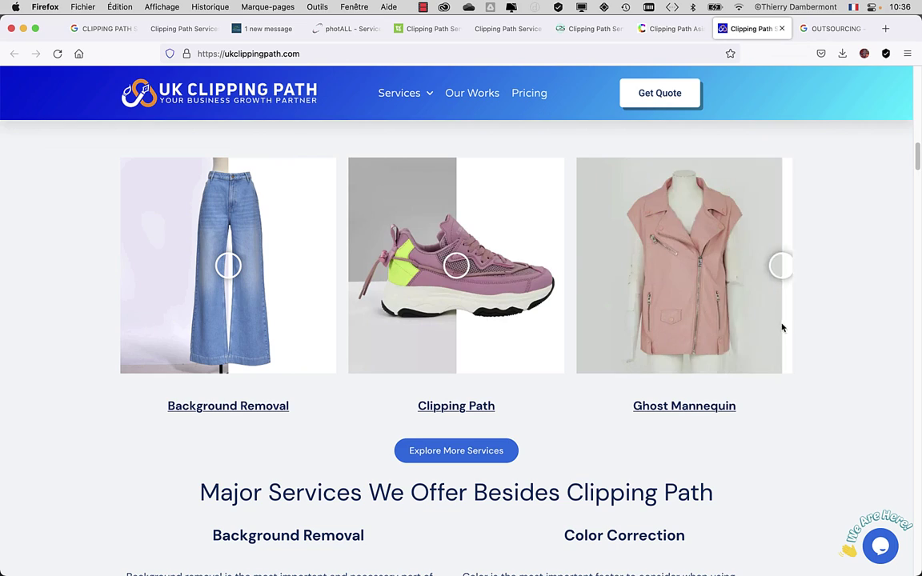
{"action": "scroll", "coordinate": [821, 359], "scroll_direction": "down", "scroll_amount": 5}
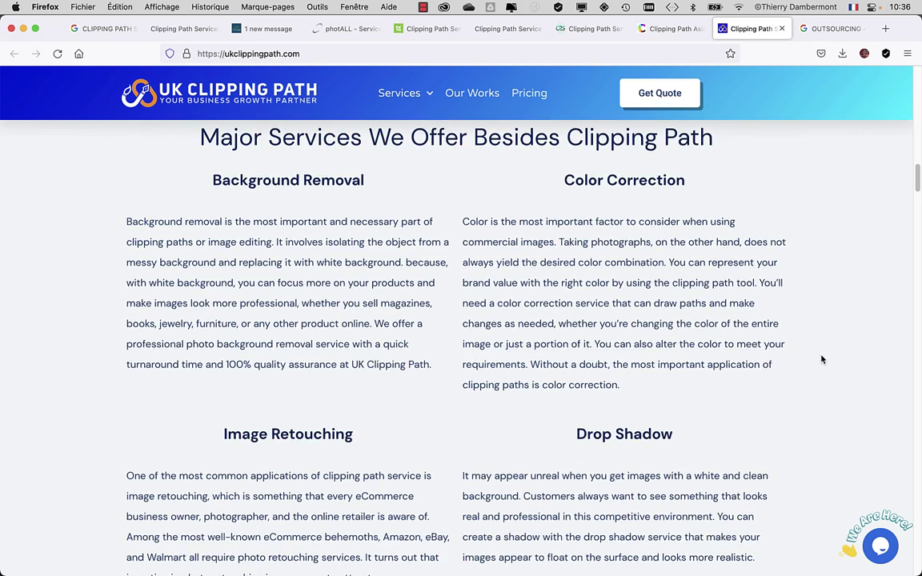
{"action": "scroll", "coordinate": [821, 359], "scroll_direction": "down", "scroll_amount": 2}
Step: View Clipping Path Asia's homepage down to its welcome and team sections
{"action": "left_click", "coordinate": [667, 30]}
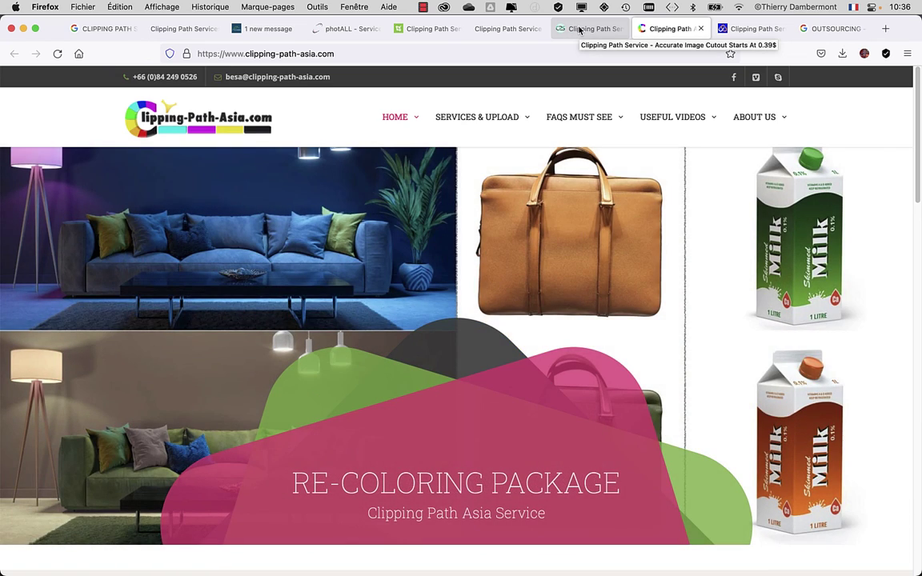
{"action": "scroll", "coordinate": [570, 236], "scroll_direction": "down", "scroll_amount": 10}
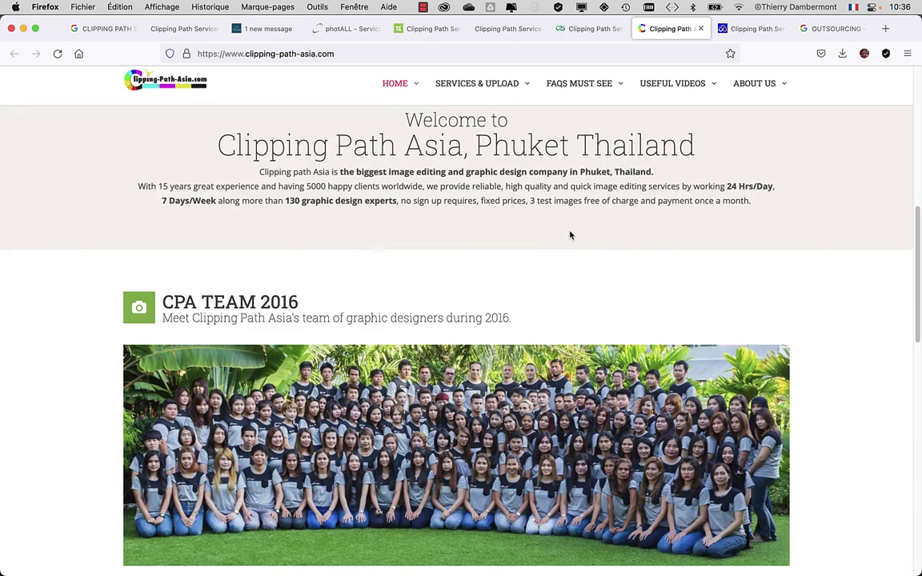
{"action": "scroll", "coordinate": [570, 234], "scroll_direction": "down", "scroll_amount": 3}
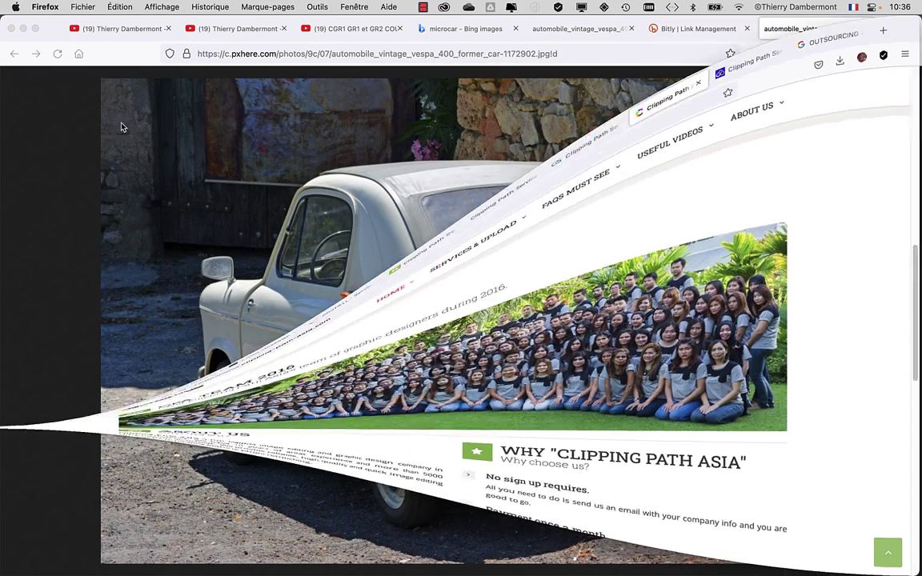